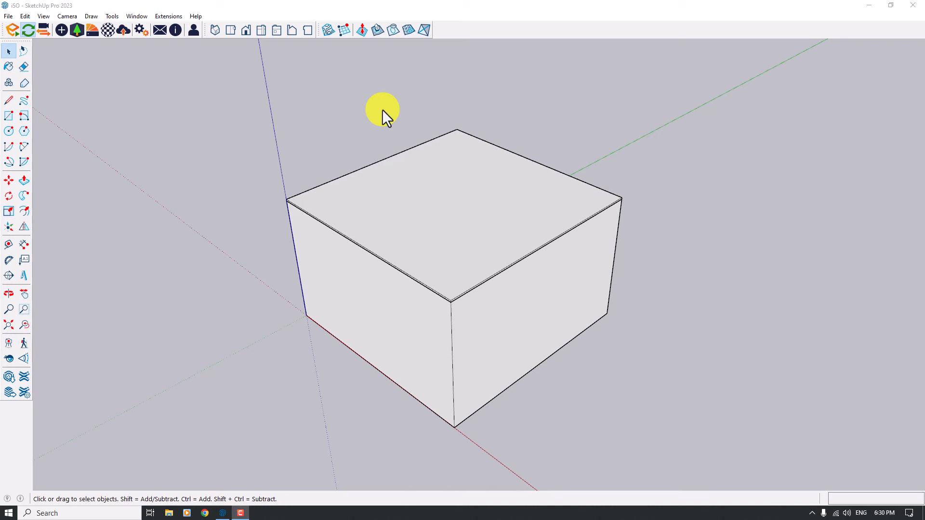
Step: Hide the flat lid group that covers the large enclosing box
middle_drag(281, 376, 496, 227)
scroll(496, 227, up, 4)
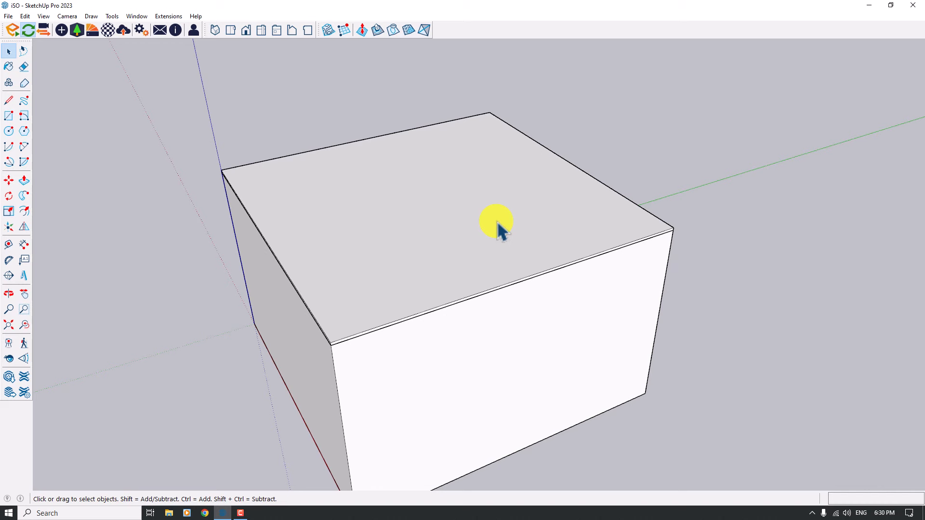
scroll(497, 228, down, 2)
scroll(427, 279, down, 1)
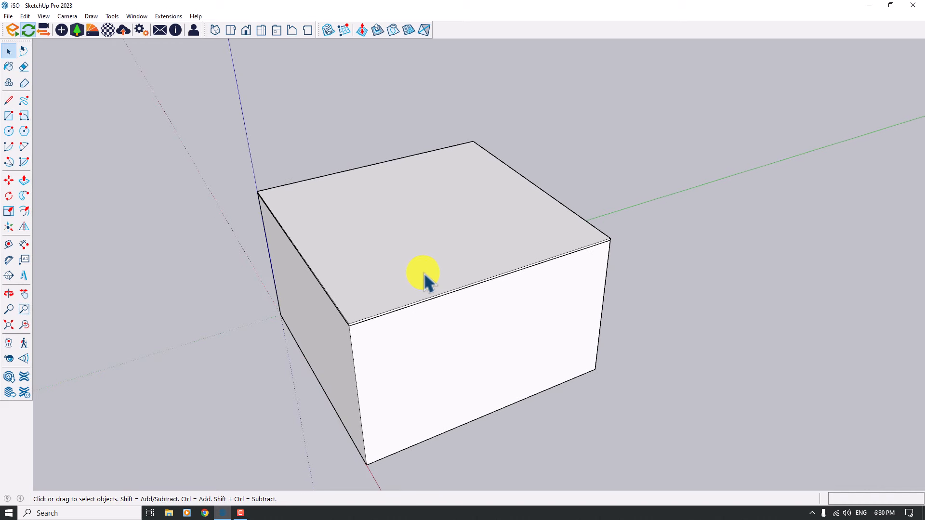
scroll(424, 273, up, 2)
click(424, 273)
right_click(425, 274)
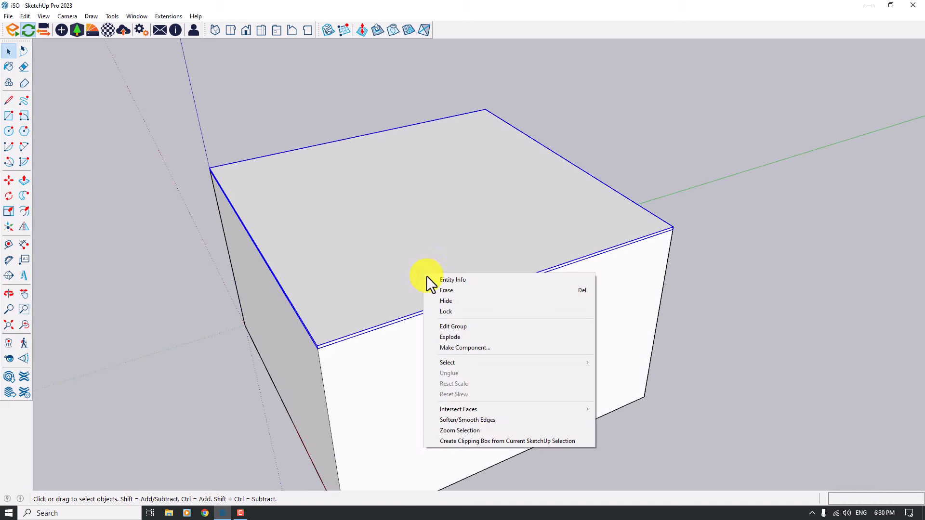
click(452, 300)
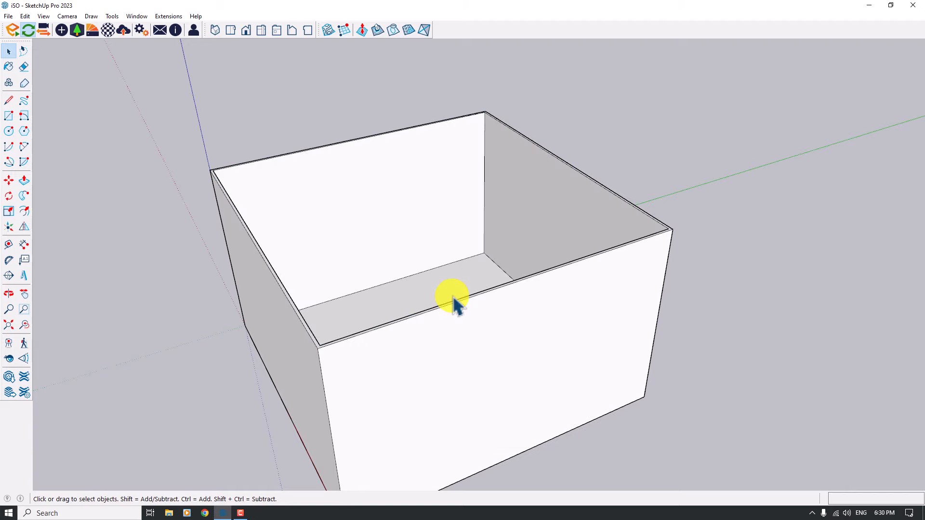
Step: Examine the furnished bedroom inside the box, including its walls, window opening, bed, egg chair and desk
scroll(453, 299, down, 3)
scroll(453, 299, up, 6)
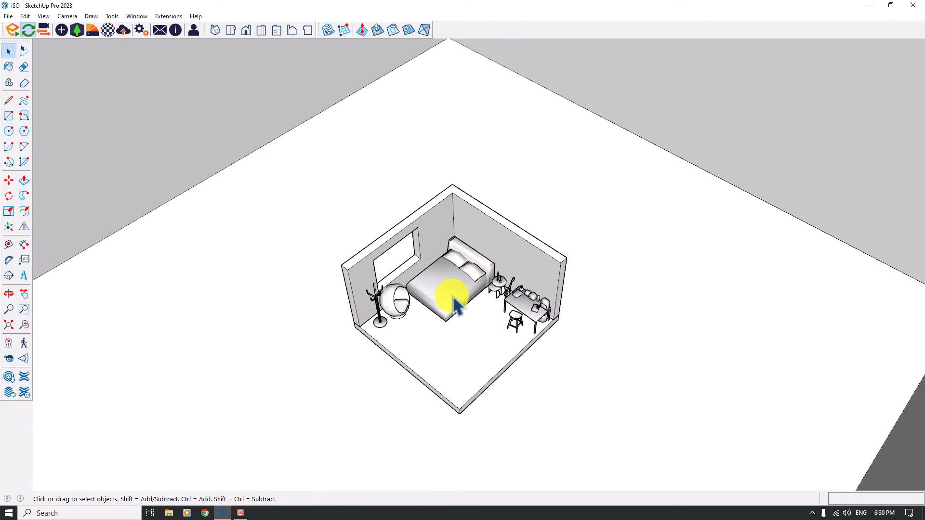
scroll(447, 331, up, 4)
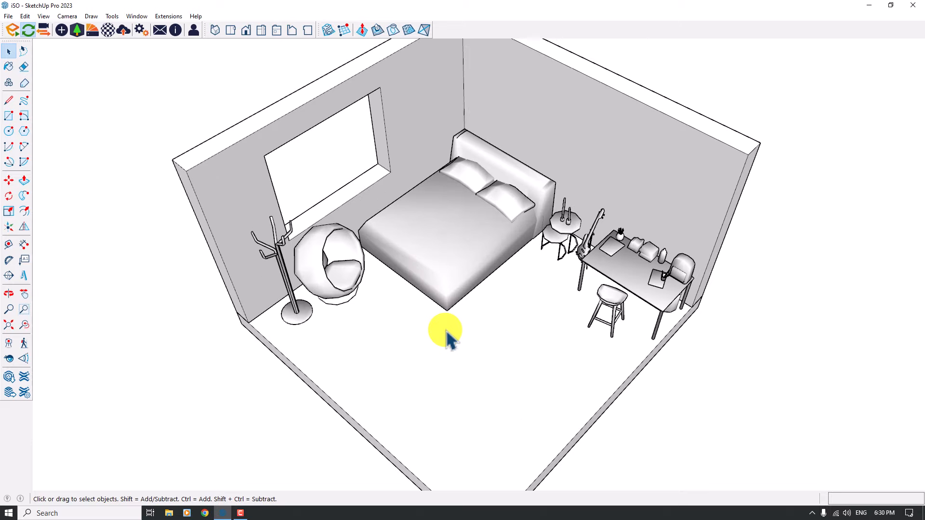
scroll(444, 278, down, 4)
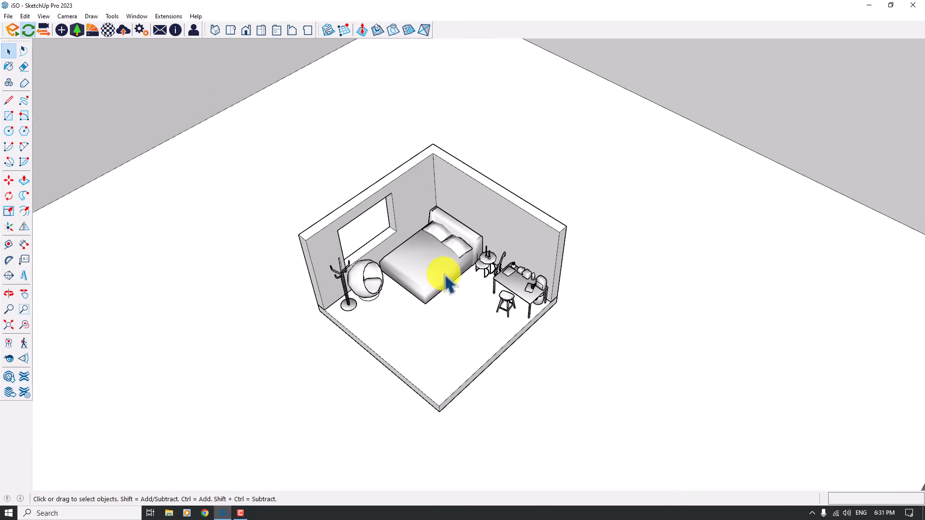
middle_drag(451, 299, 454, 247)
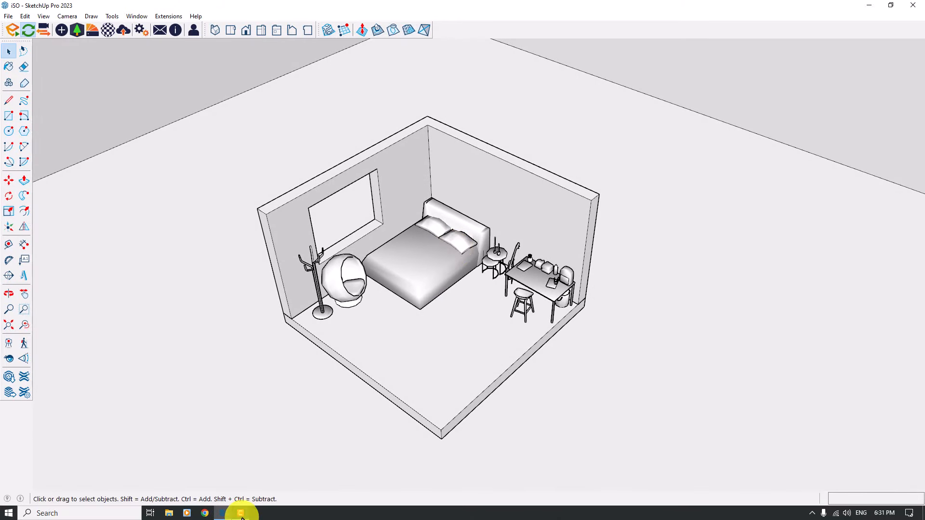
scroll(426, 232, up, 4)
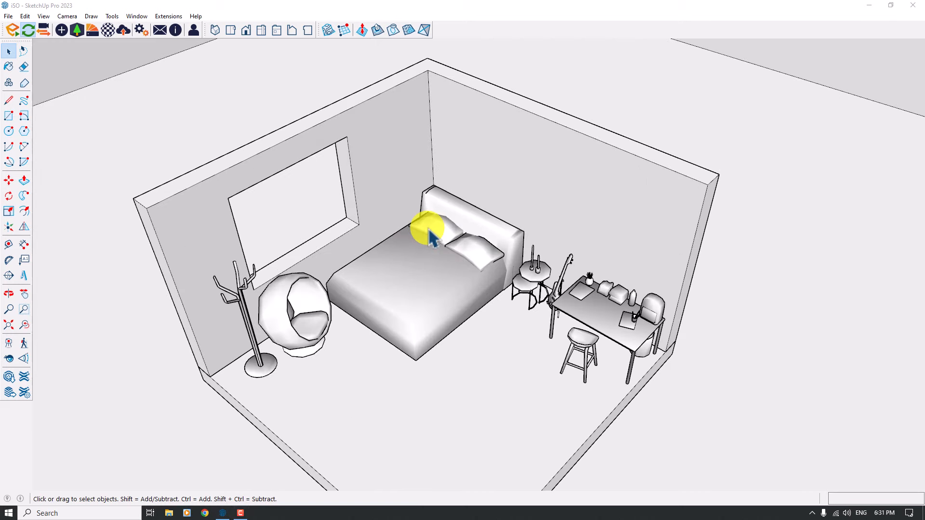
scroll(427, 231, down, 4)
middle_drag(428, 231, 430, 232)
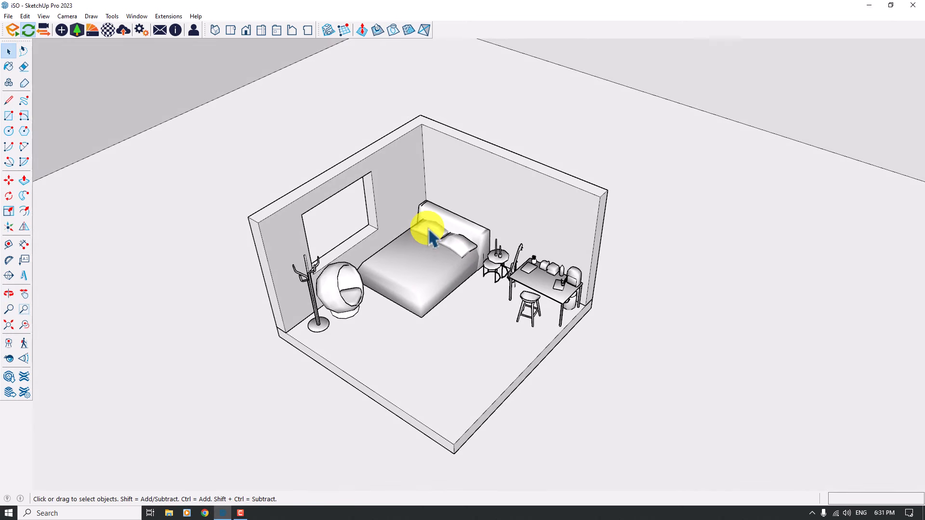
scroll(429, 232, up, 2)
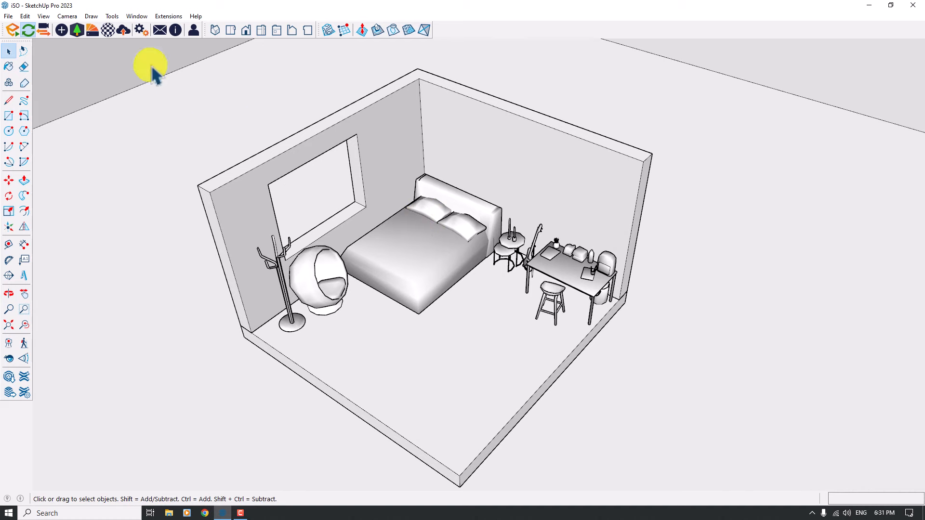
Step: Import the Wood 01, Brick Bond material from the Wood category of the Enscape Material Library
click(96, 33)
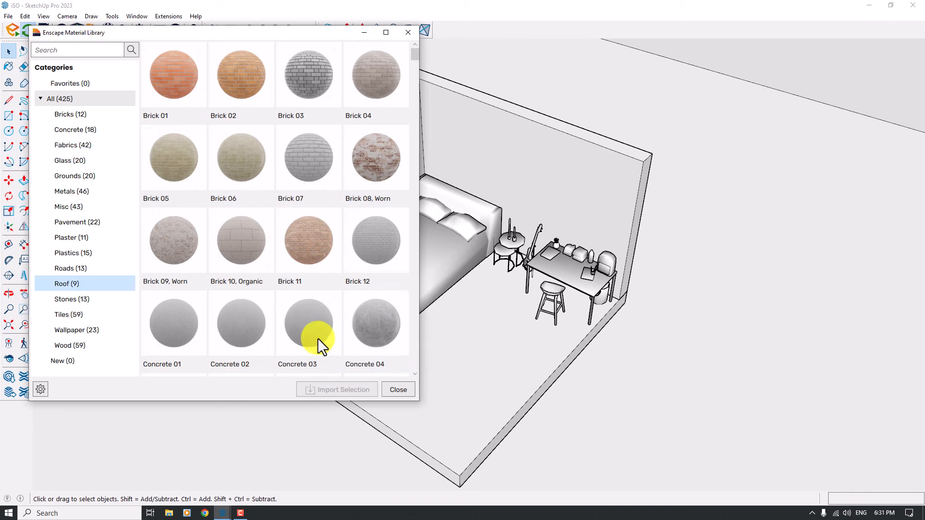
click(78, 346)
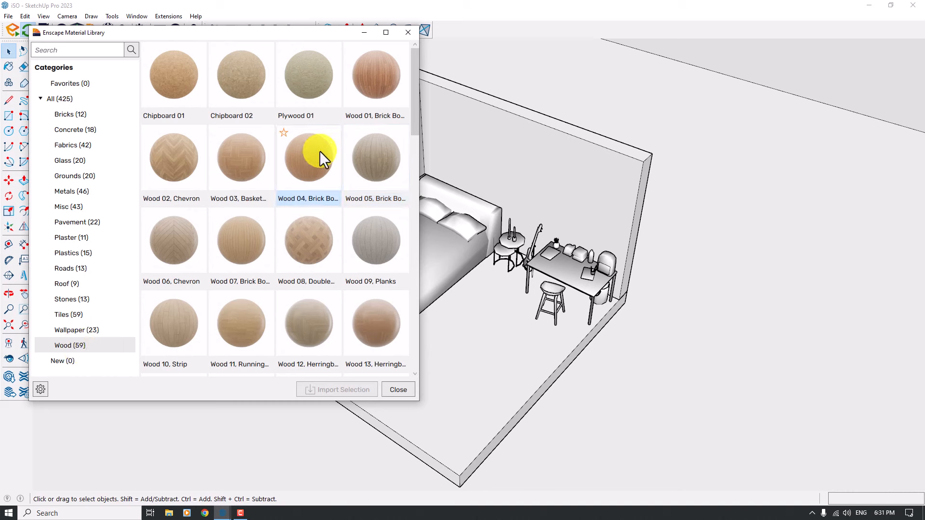
scroll(320, 151, down, 15)
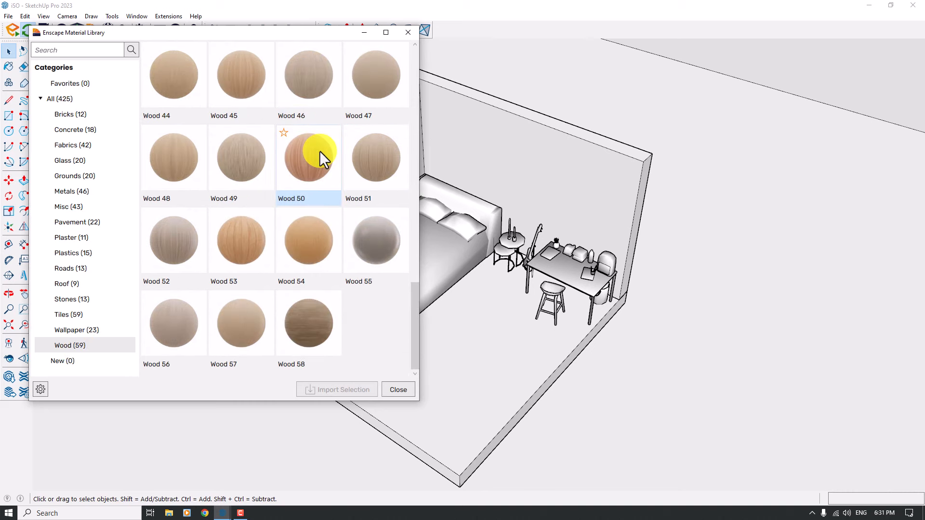
scroll(320, 151, up, 15)
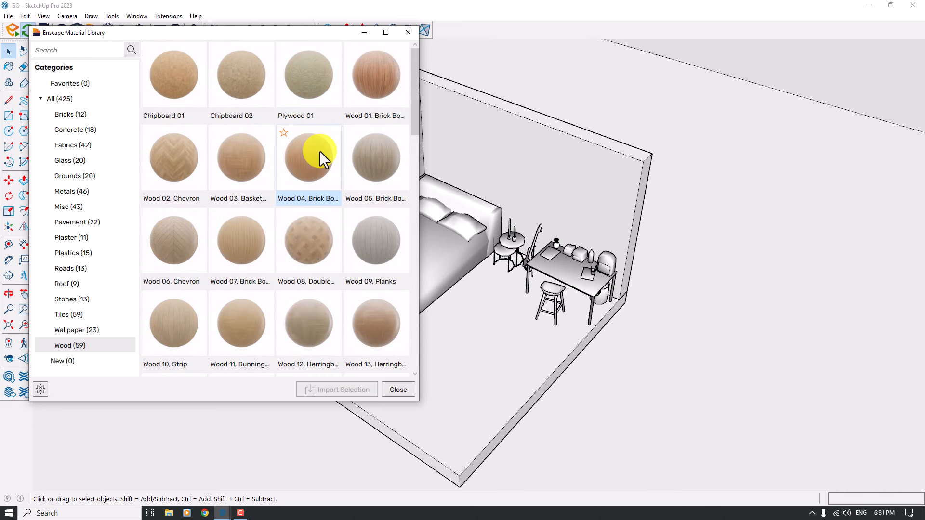
click(393, 86)
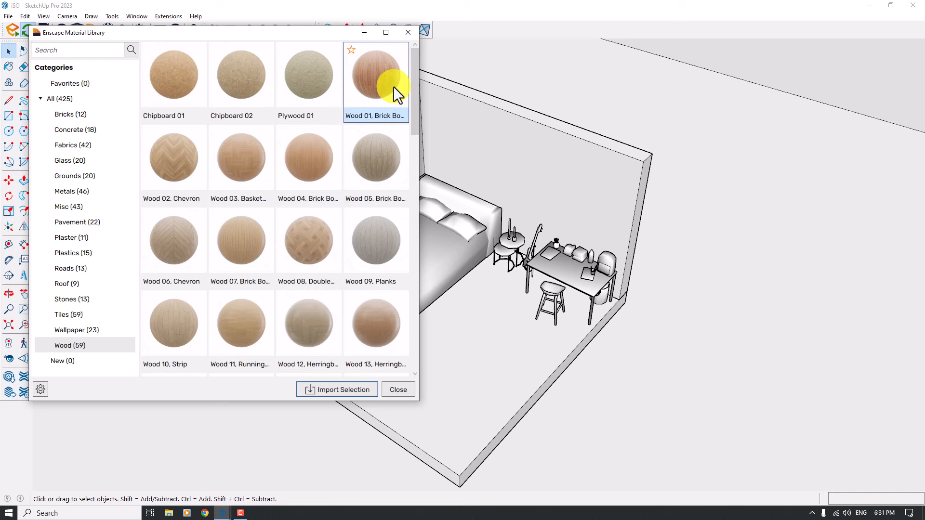
click(356, 389)
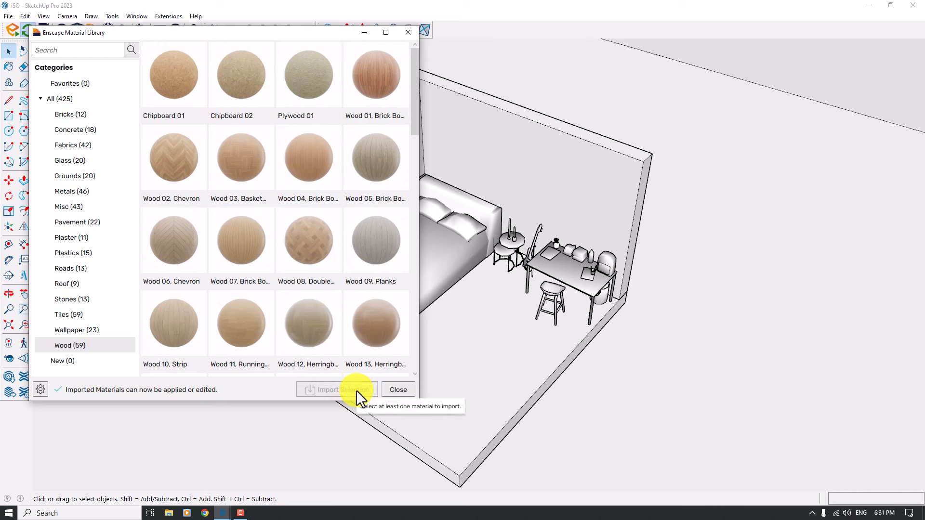
click(389, 389)
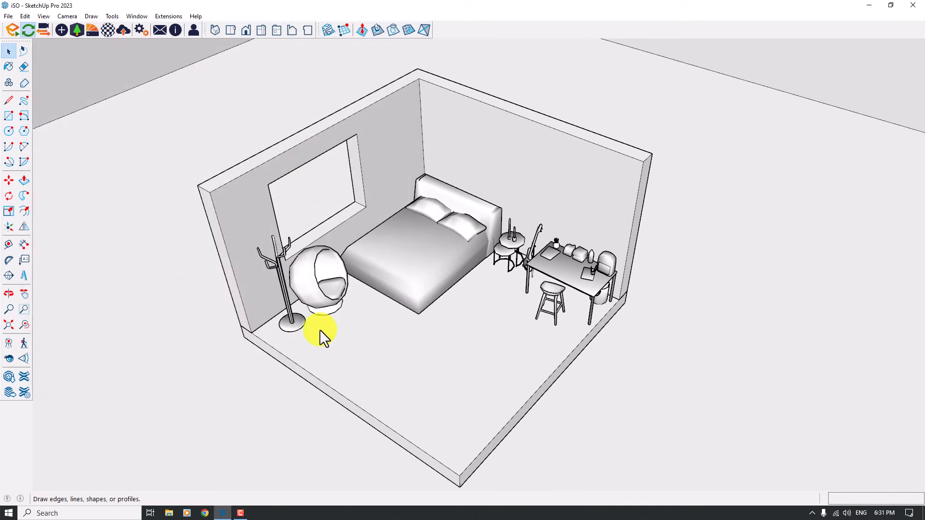
Step: Open the floor slab group and paint its upper face with Wood 01, Brick Bond
click(10, 70)
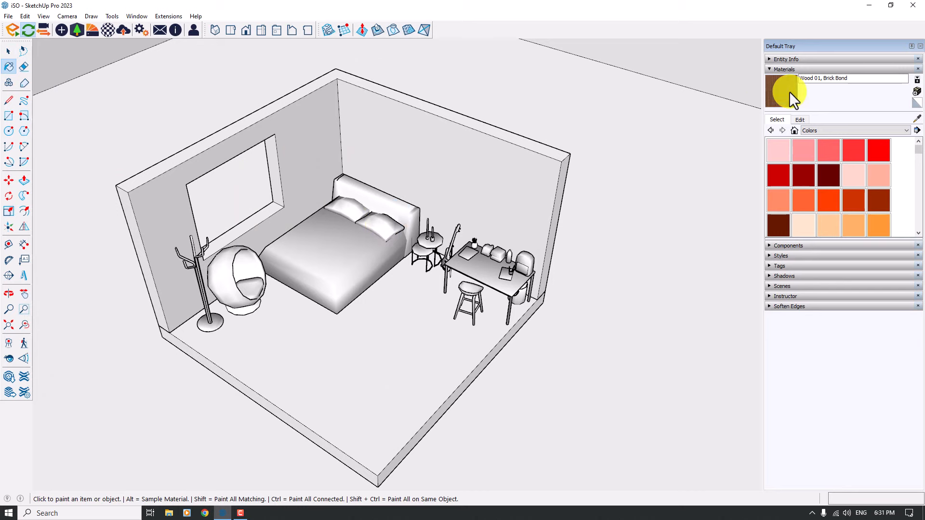
scroll(386, 346, up, 2)
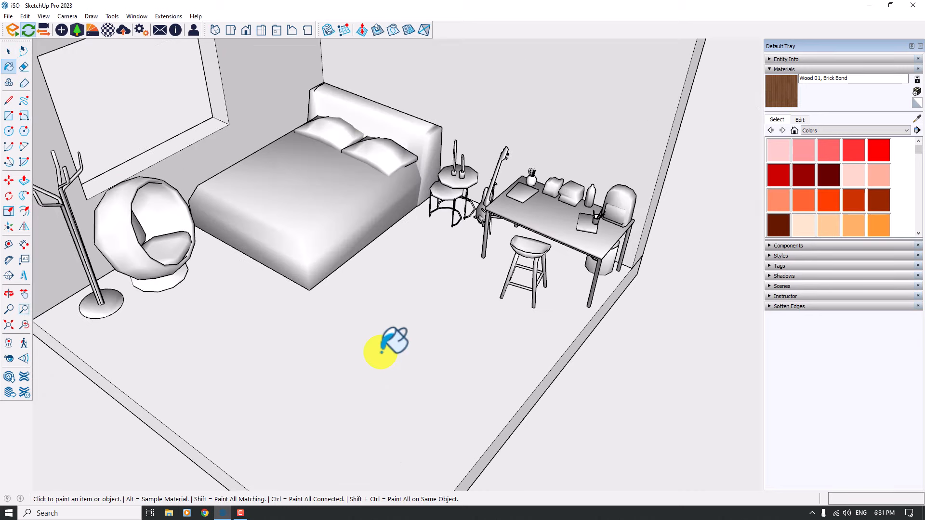
scroll(382, 351, down, 3)
scroll(383, 350, up, 5)
key(space)
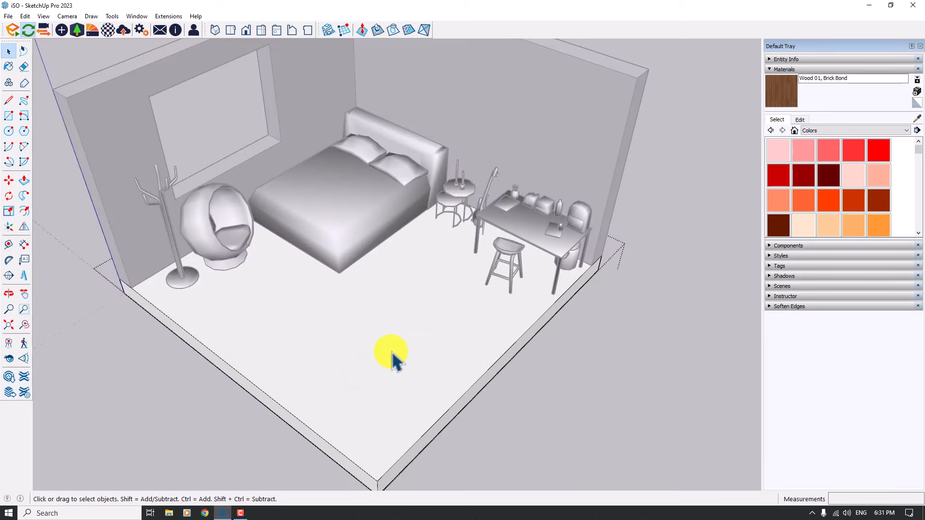
click(782, 88)
click(407, 306)
scroll(392, 372, down, 2)
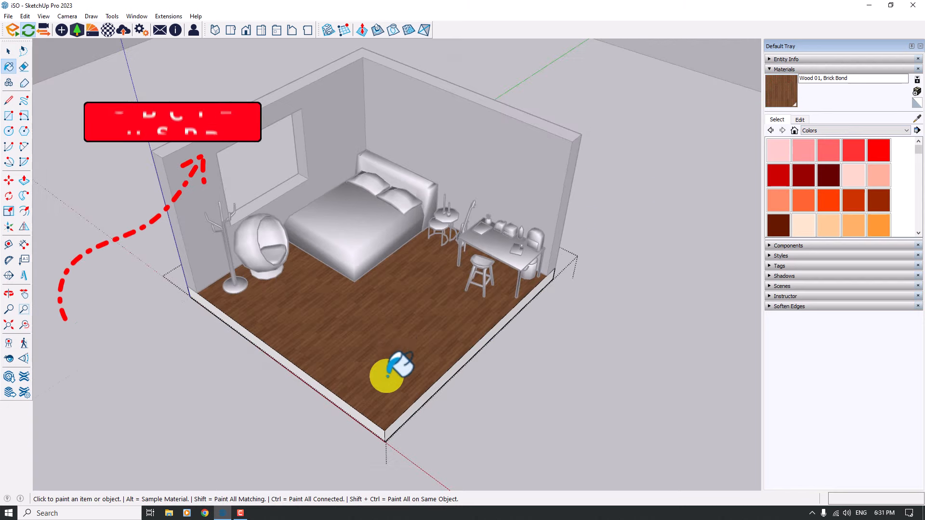
Step: Paint the outer side faces of the floor slab with Wood 01, Brick Bond and leave the group
scroll(377, 420, up, 5)
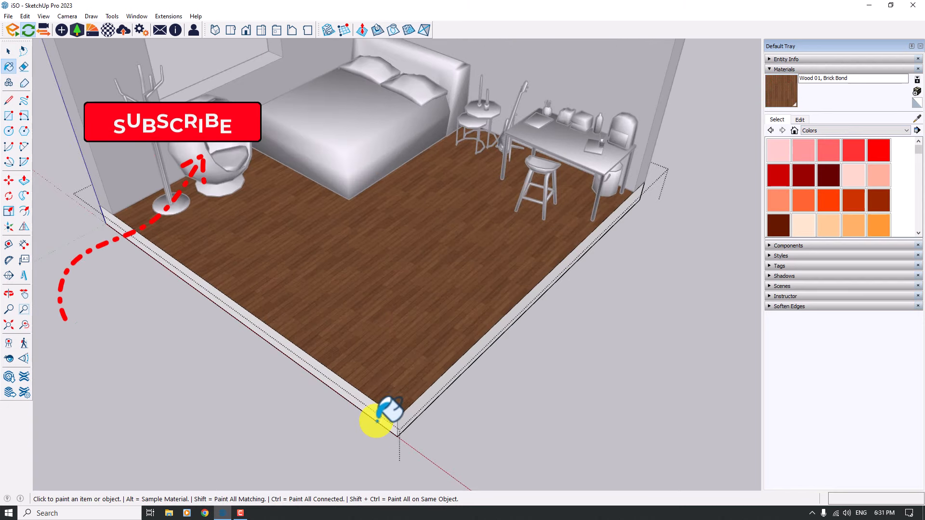
click(412, 413)
scroll(380, 381, down, 5)
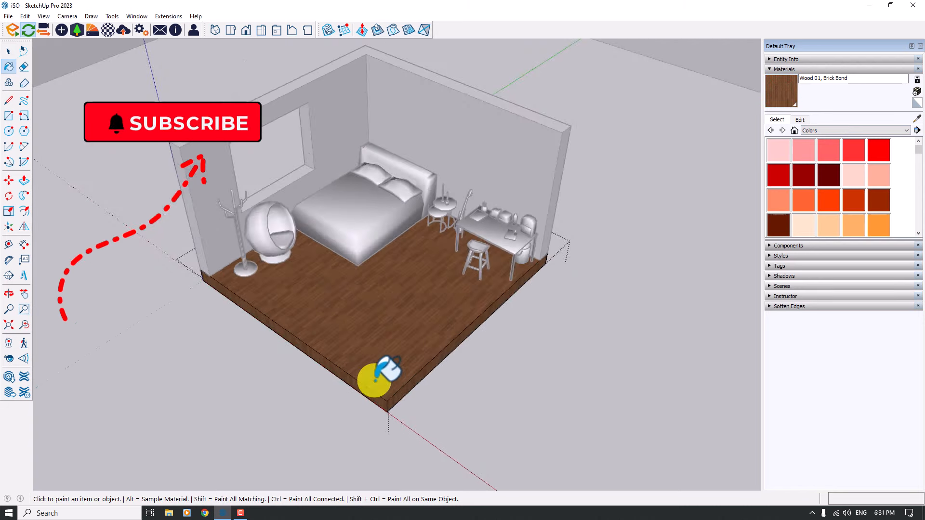
key(space)
scroll(519, 371, up, 3)
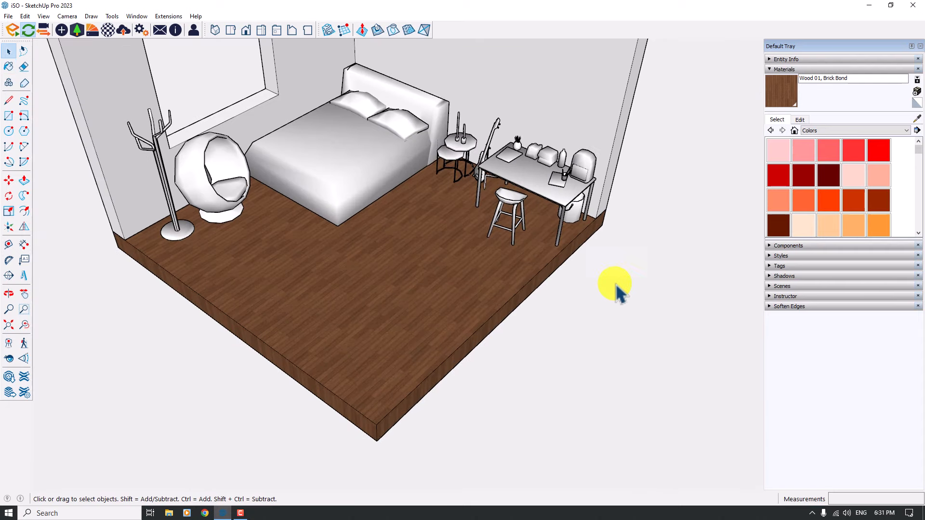
Step: Set the texture size of Wood 01, Brick Bond to 2.00 m
click(798, 119)
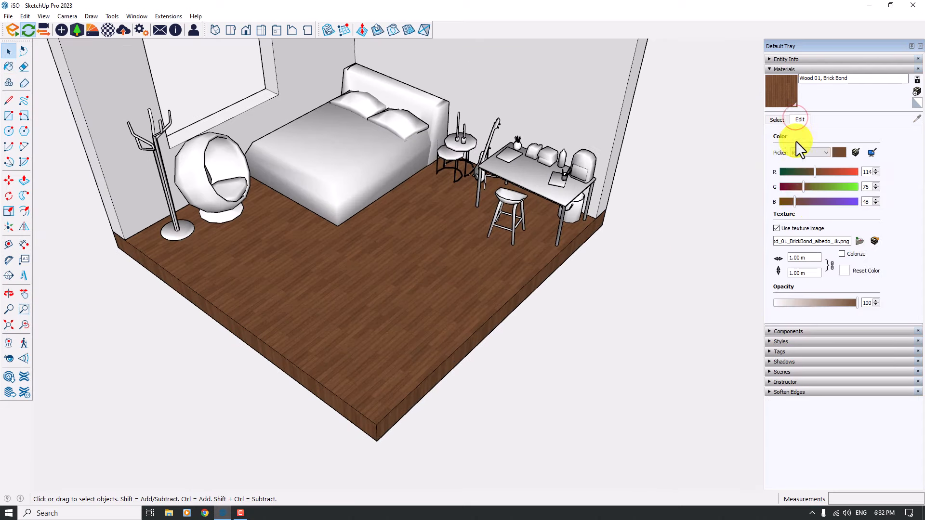
double_click(799, 258)
text(2)
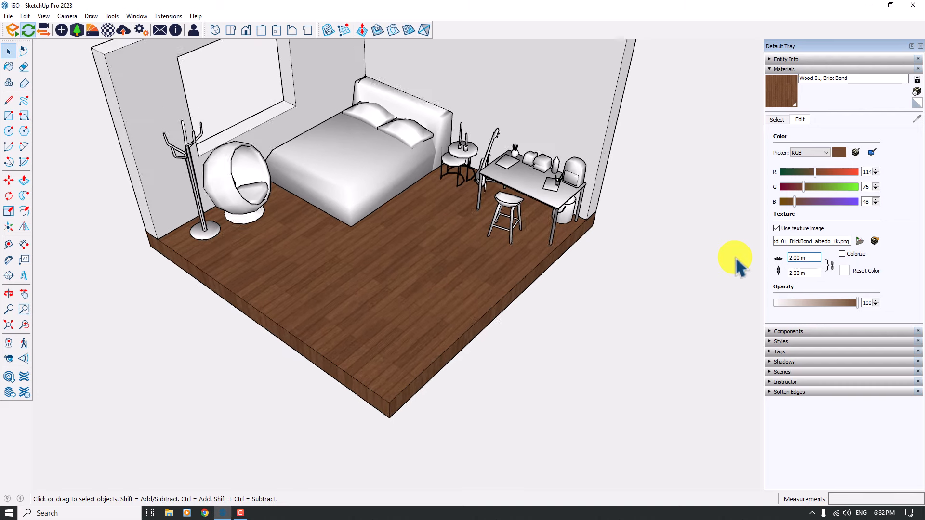
mouse_move(737, 265)
middle_down()
mouse_move(412, 212)
mouse_move(382, 114)
middle_up()
scroll(417, 219, up, 3)
scroll(413, 213, down, 3)
scroll(388, 121, up, 3)
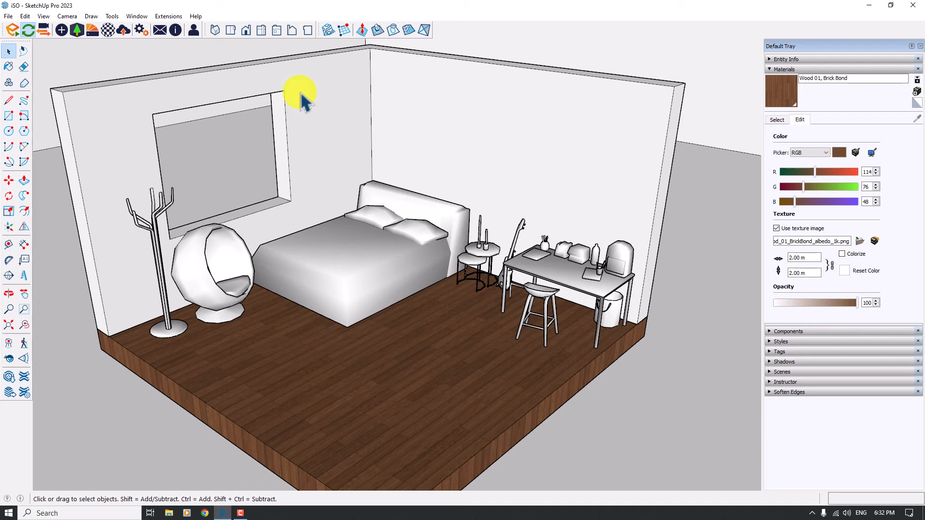
Step: Import Plaster 06 from the Plaster category of the Enscape Material Library and paint the room's walls with it
click(87, 33)
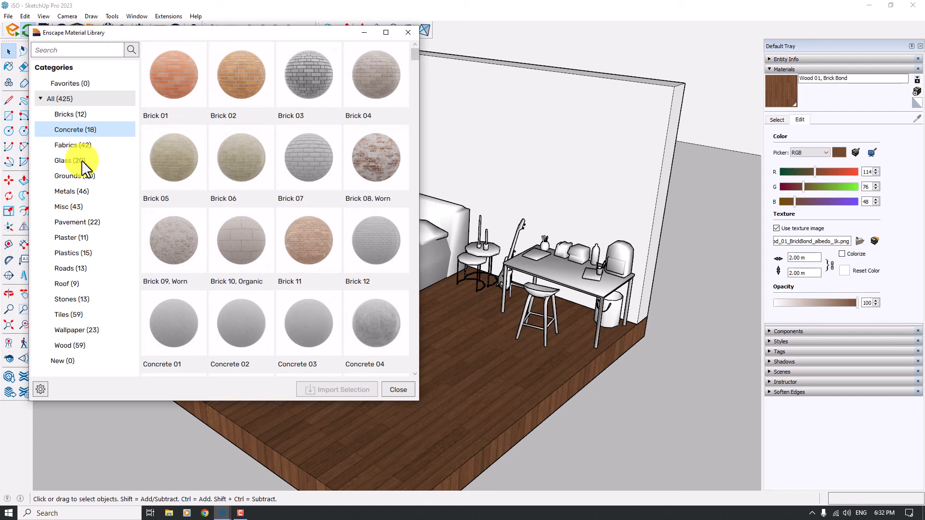
click(78, 238)
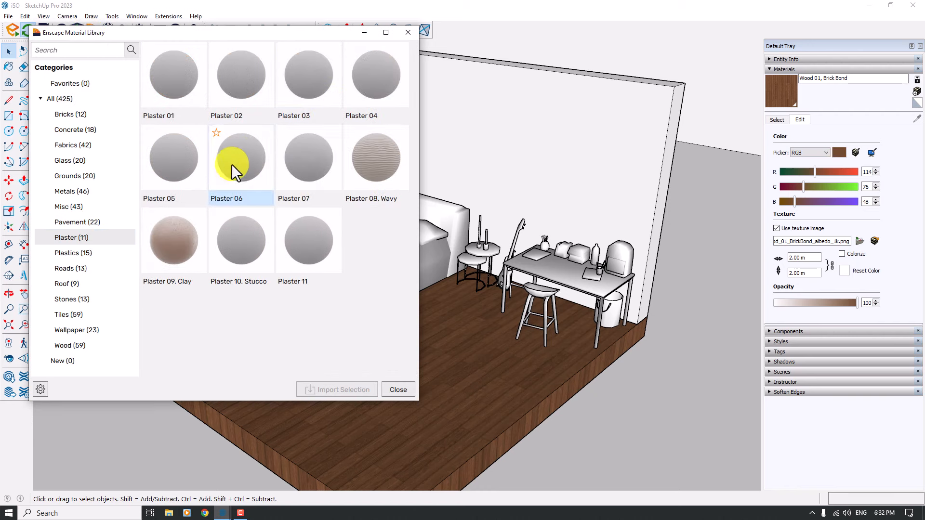
click(225, 168)
click(344, 386)
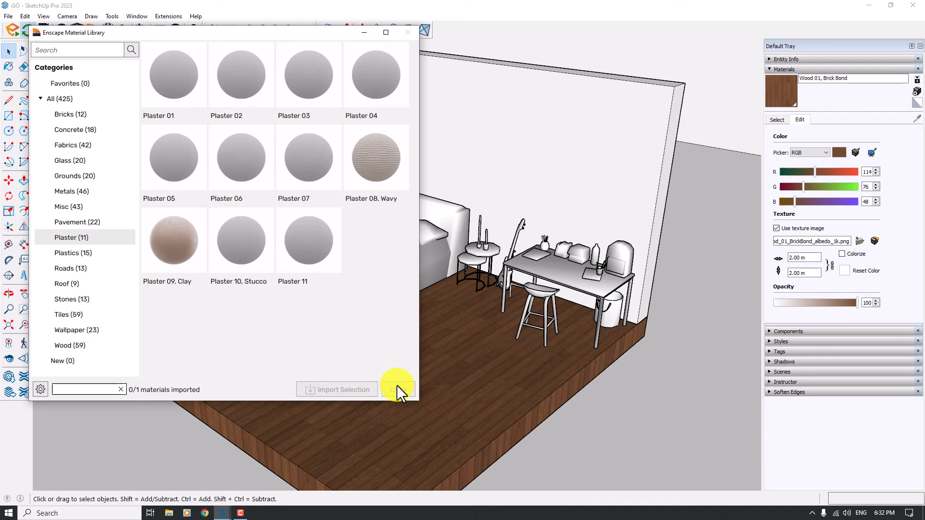
click(397, 386)
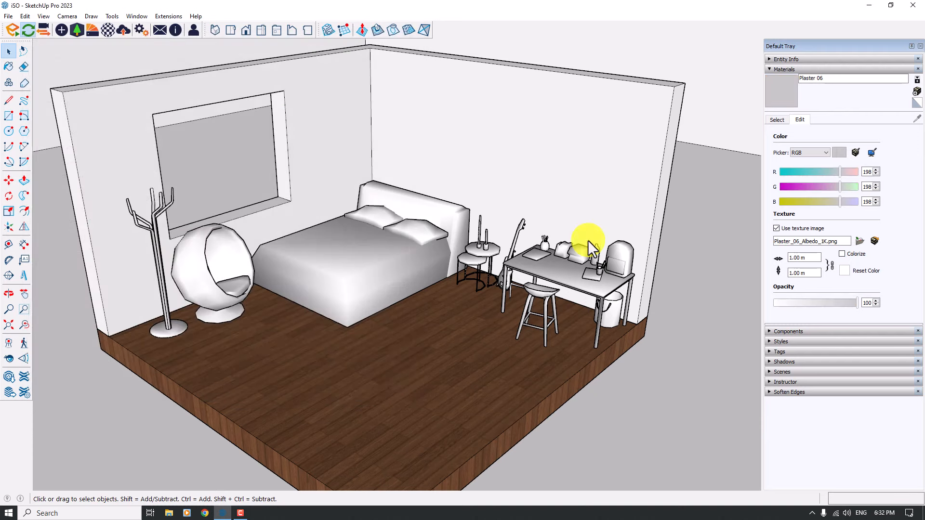
click(772, 101)
key(space)
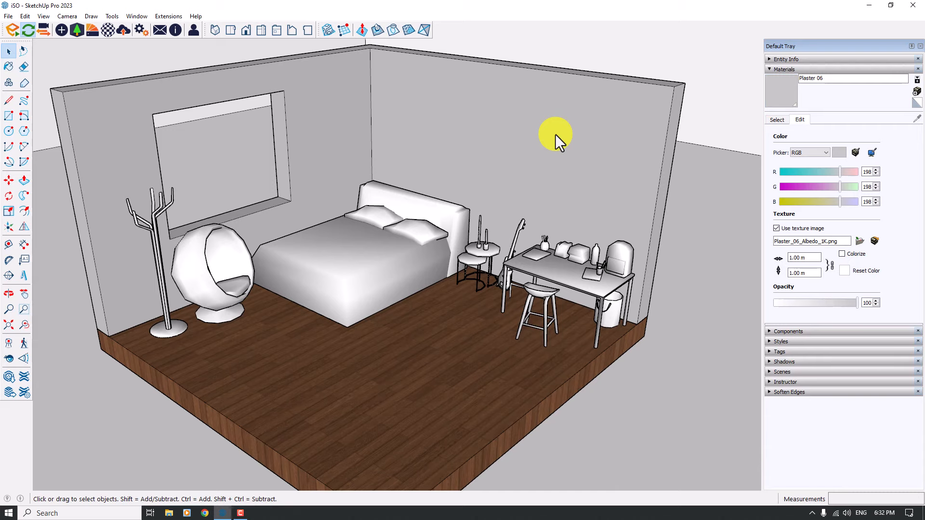
Step: Draw a rectangle over the left half of the window opening, from its upper corner to the midpoint of the lower edge
middle_drag(555, 134, 553, 130)
scroll(555, 134, down, 5)
scroll(555, 135, up, 5)
scroll(553, 133, up, 5)
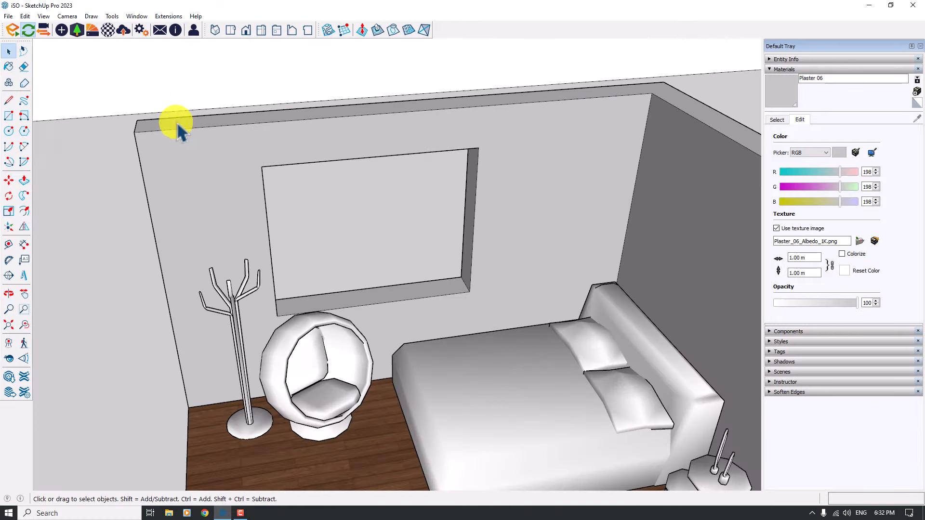
click(9, 116)
click(262, 167)
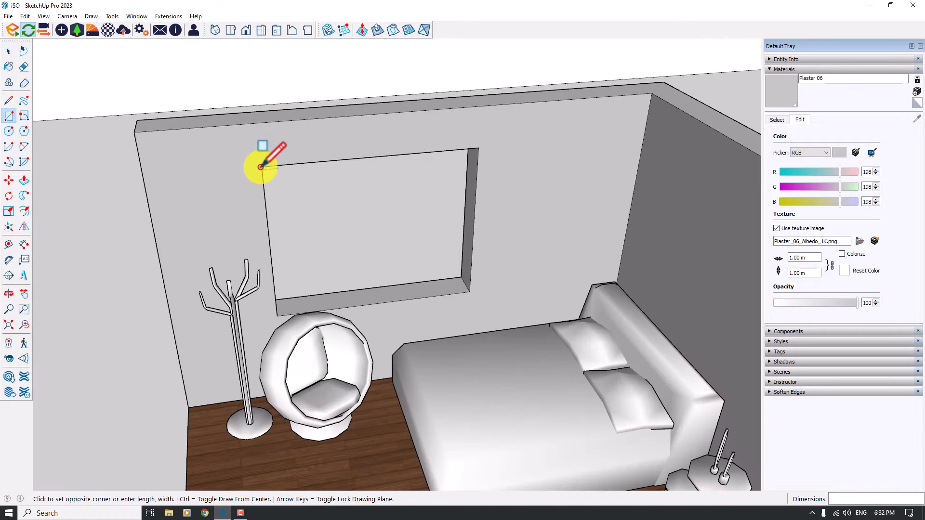
click(374, 295)
key(space)
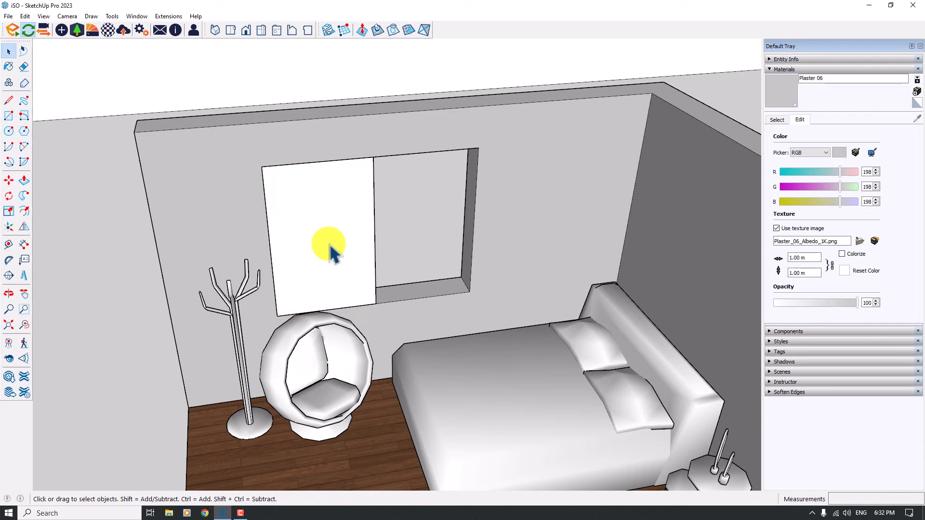
Step: Turn the rectangle in the window opening into a component
right_click(328, 248)
click(381, 319)
key(Return)
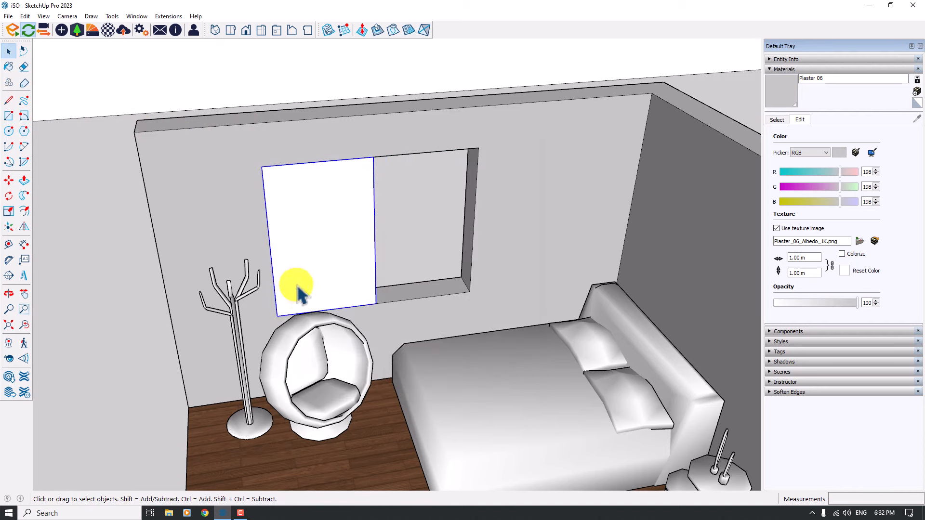
Step: Copy the window panel component sideways so the copy fills the other half of the opening
click(9, 180)
key(ctrl)
click(261, 166)
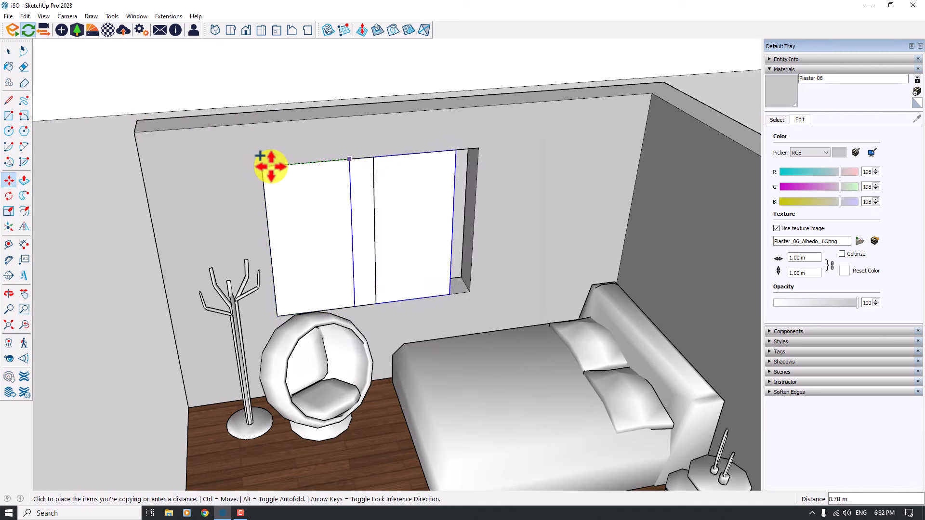
click(371, 159)
key(space)
Step: Open the left window panel component and extrude its face with Push/Pull by about 0.09 m
middle_drag(362, 206, 87, 190)
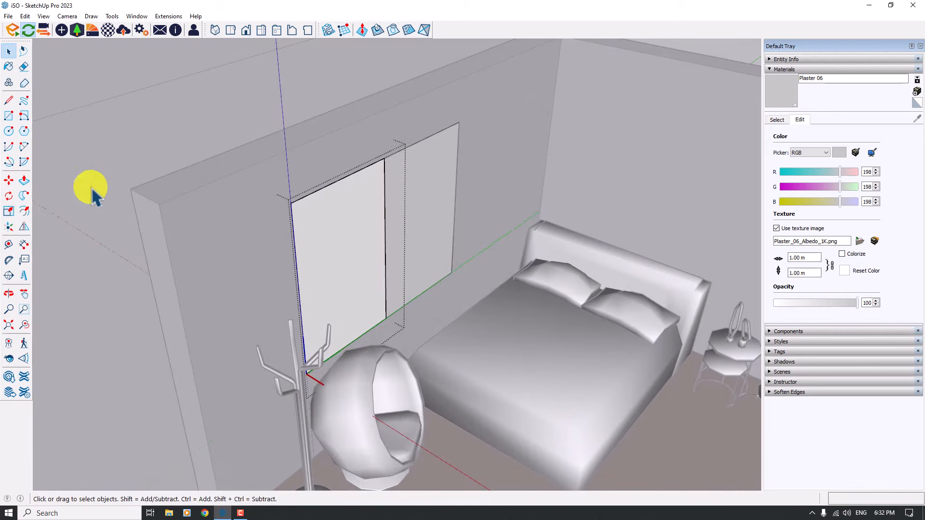
click(24, 180)
click(336, 237)
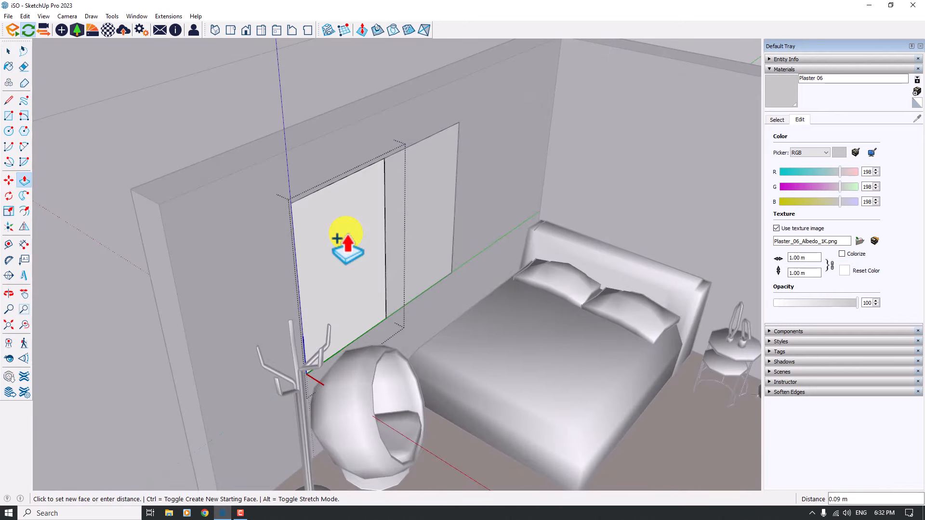
key(space)
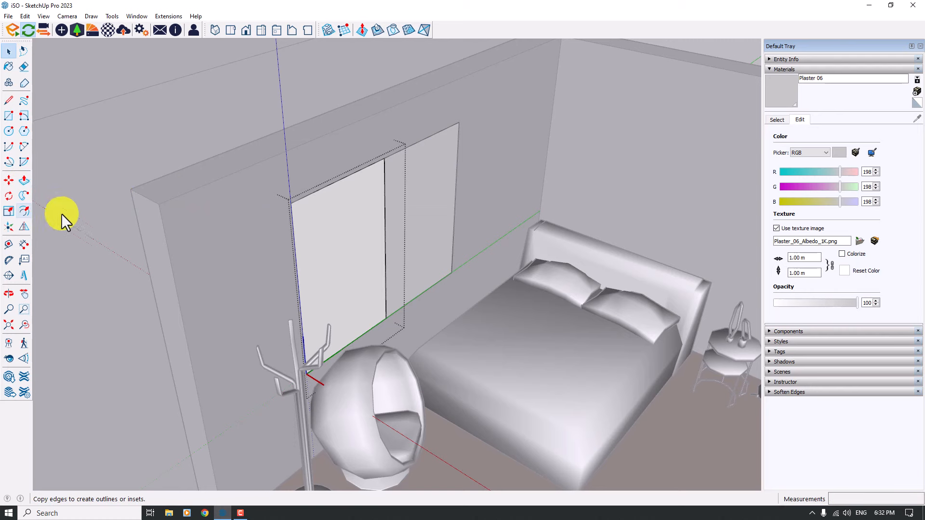
Step: Offset the window panel's face inward by 0.07 m, and the resulting inner face inward by 0.03 m
click(25, 211)
scroll(340, 259, up, 2)
click(302, 264)
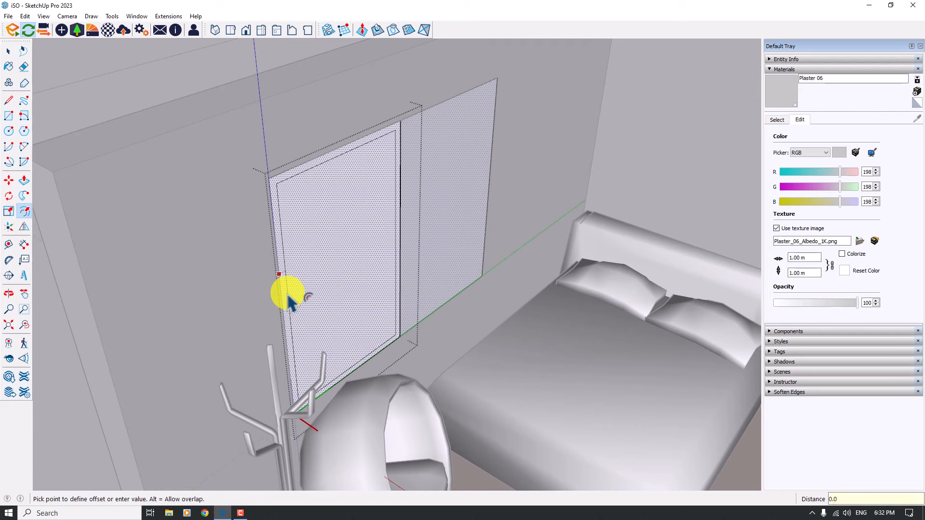
text(0.07)
key(Return)
click(295, 232)
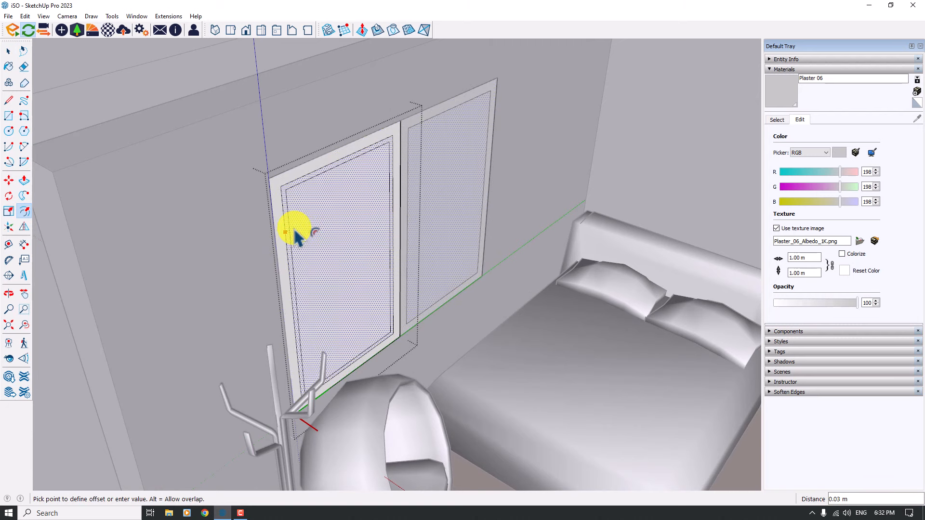
click(295, 234)
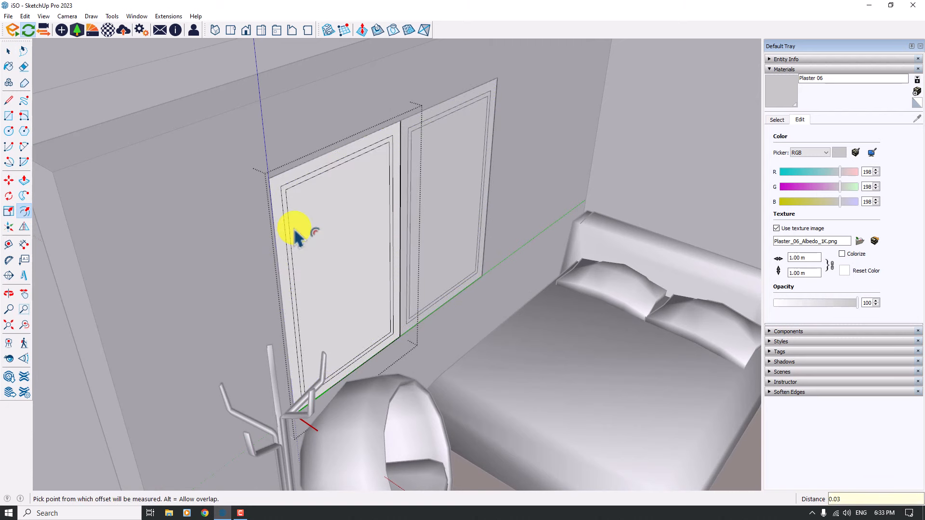
key(space)
Step: Push the panel's central face through to open the frame, and recess the narrow inner border
click(25, 180)
click(384, 195)
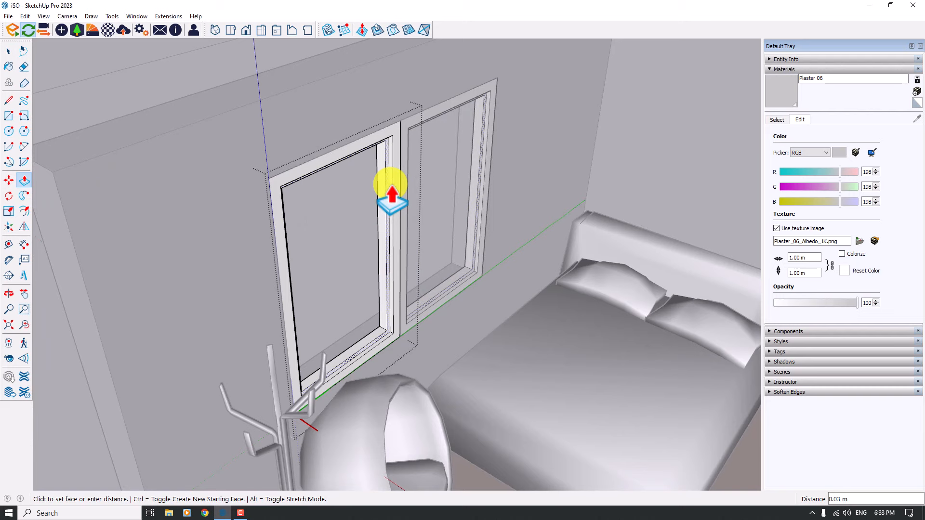
click(390, 192)
key(space)
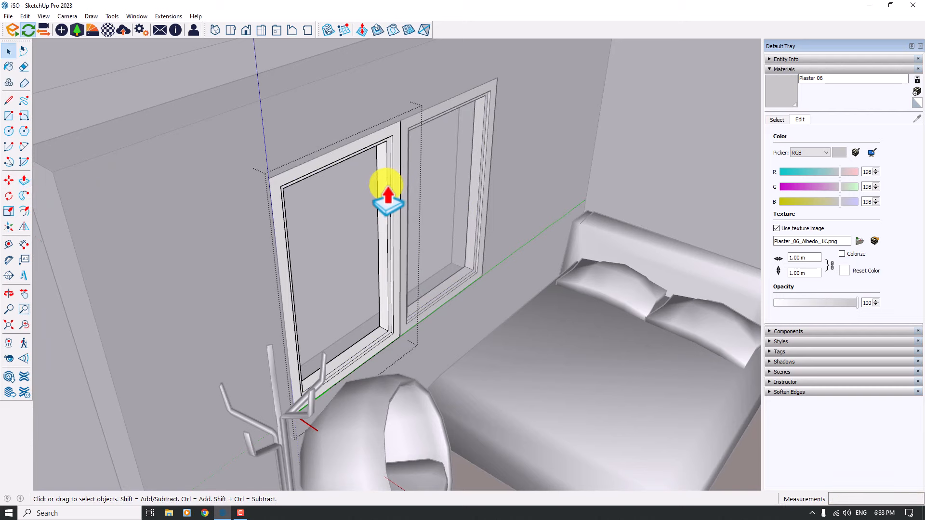
Step: Select all of the window frame's connected geometry and make it a group
click(384, 193)
right_click(382, 186)
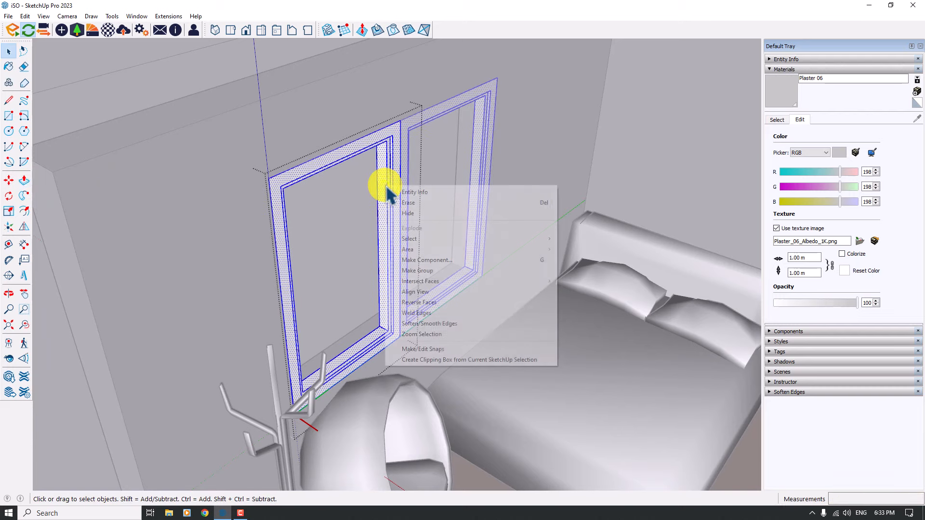
click(433, 277)
Step: Draw a rectangle filling the inner opening of the left window frame for the glass pane
middle_drag(435, 274, 373, 243)
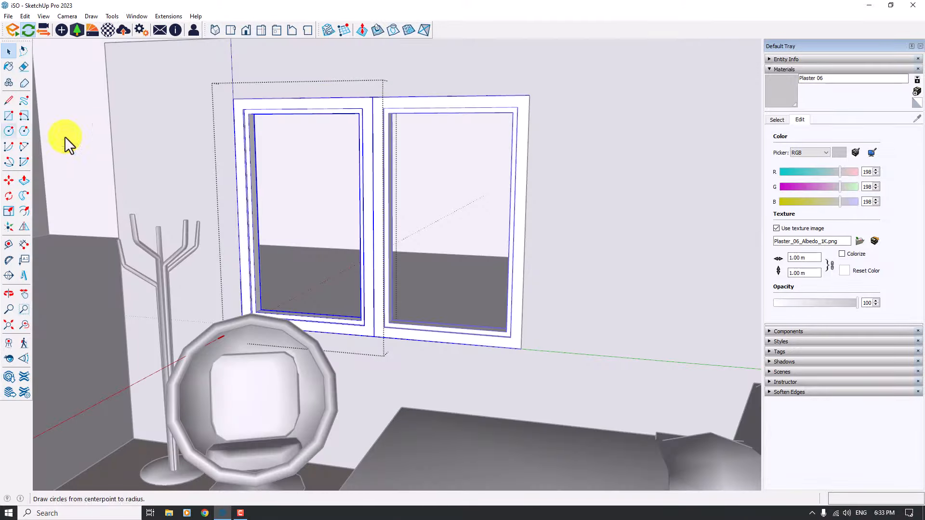
click(10, 117)
scroll(298, 189, up, 5)
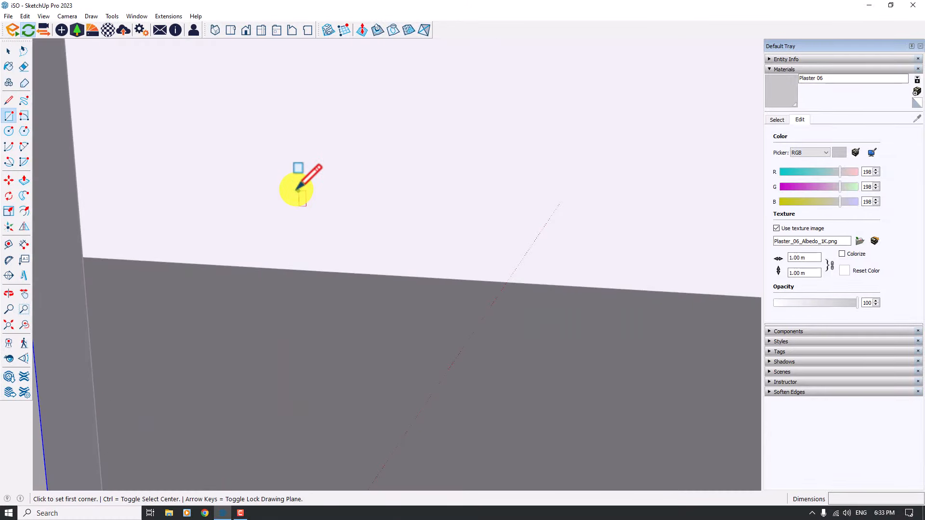
scroll(297, 190, down, 4)
scroll(269, 320, down, 2)
scroll(266, 319, up, 5)
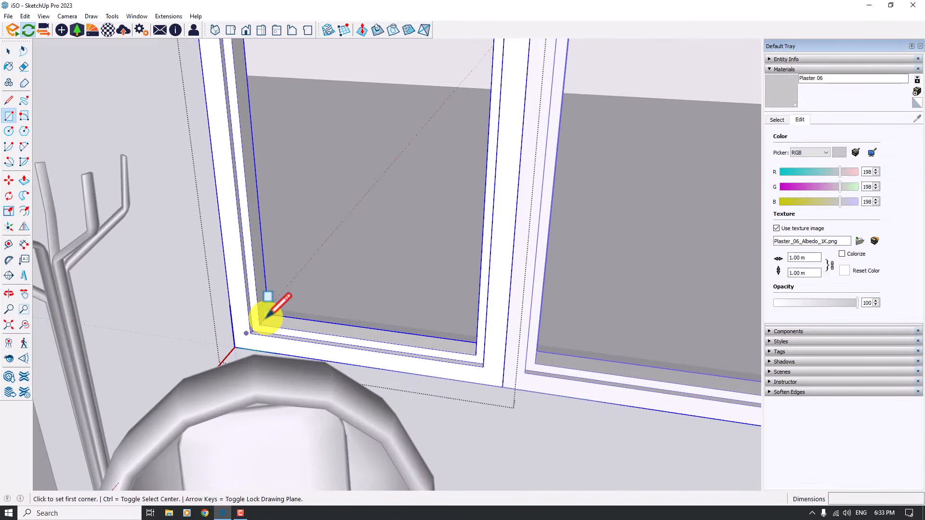
scroll(266, 318, up, 3)
click(266, 318)
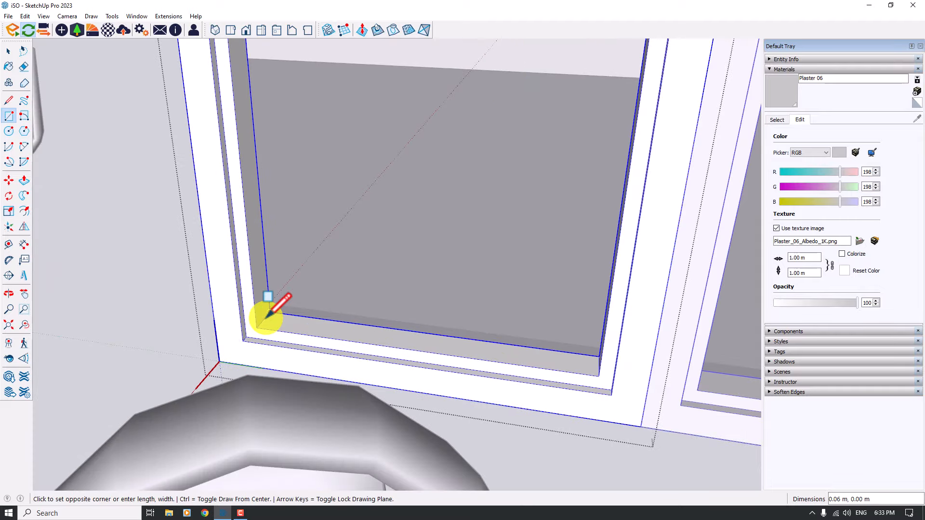
scroll(266, 317, down, 5)
middle_drag(268, 319, 347, 195)
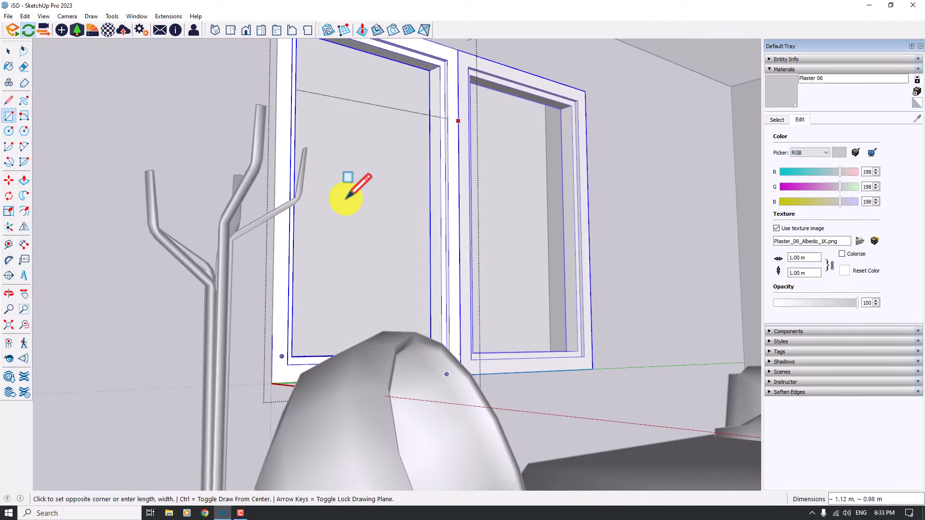
click(429, 74)
scroll(416, 127, down, 4)
key(space)
Step: Select the glass pane face with its edges and move it within the depth of the window frame
double_click(412, 129)
middle_drag(411, 130, 331, 140)
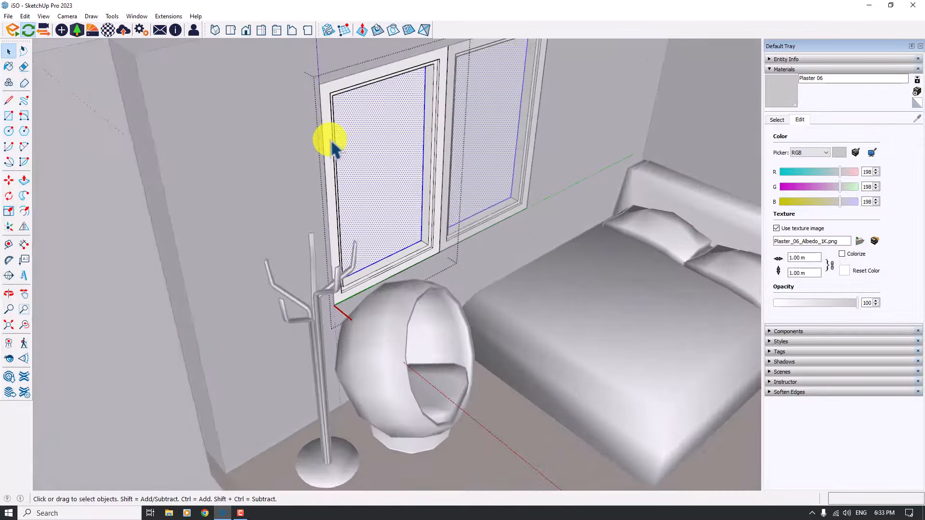
scroll(331, 140, up, 3)
click(9, 180)
scroll(314, 235, up, 2)
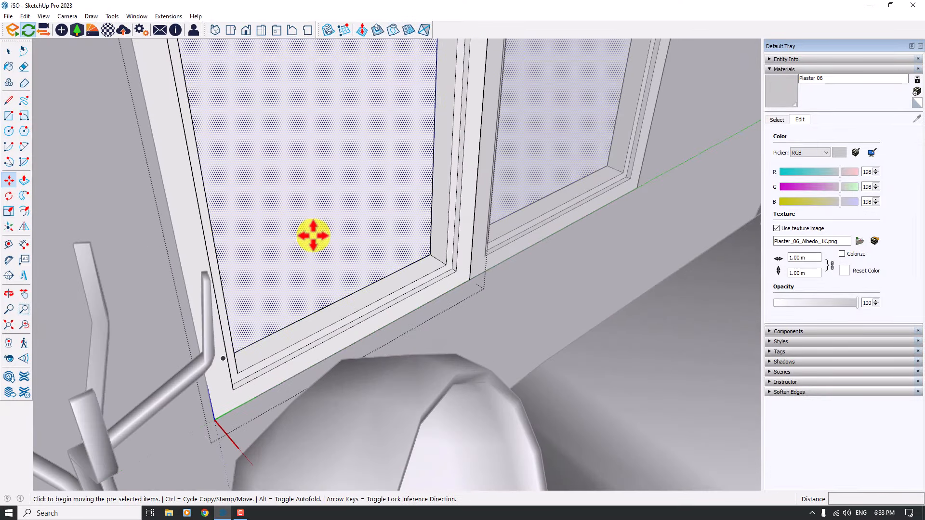
click(429, 257)
key(space)
scroll(438, 263, down, 2)
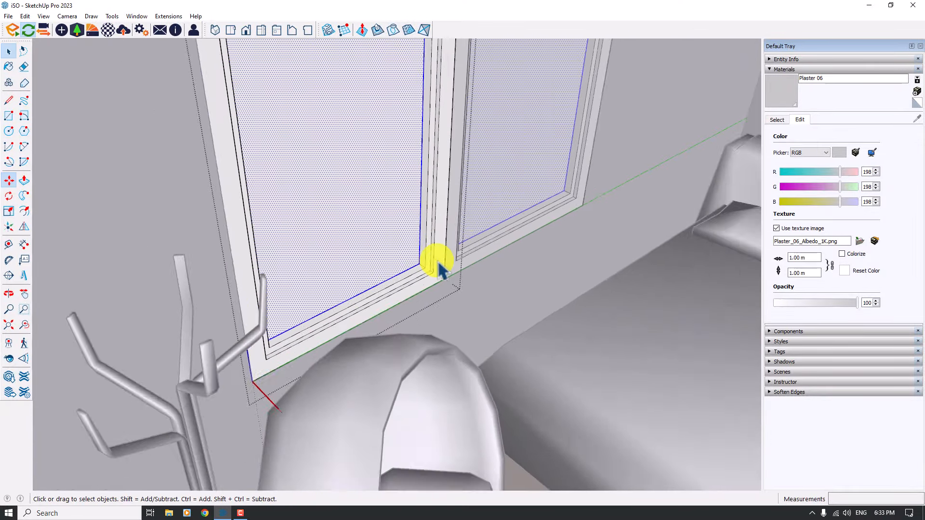
Step: Paint the window pane with Translucent Glass Blue from the Glass and Mirrors materials
scroll(439, 267, down, 3)
click(777, 120)
click(834, 130)
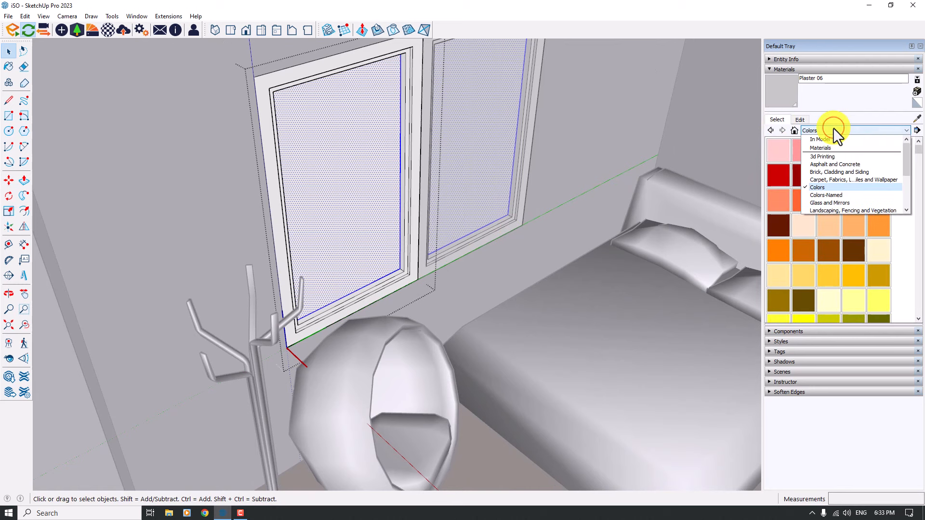
click(827, 201)
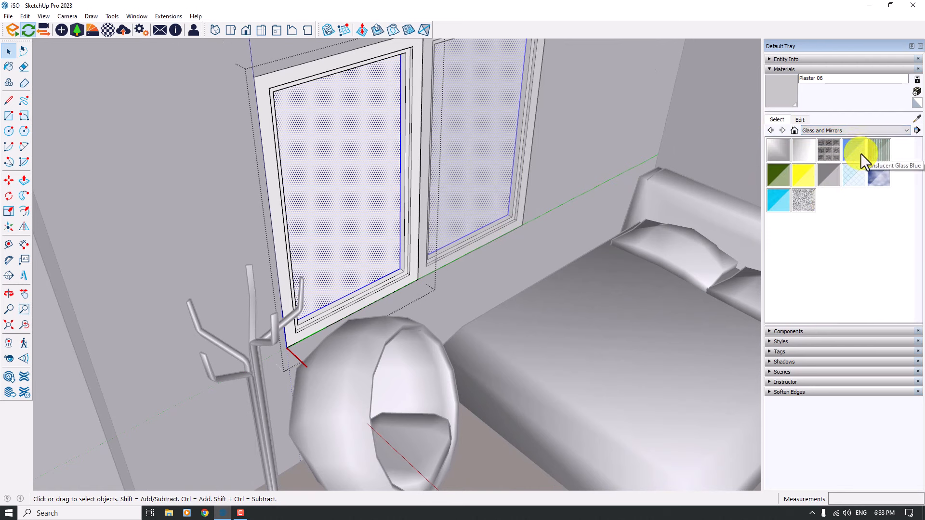
click(860, 153)
click(366, 153)
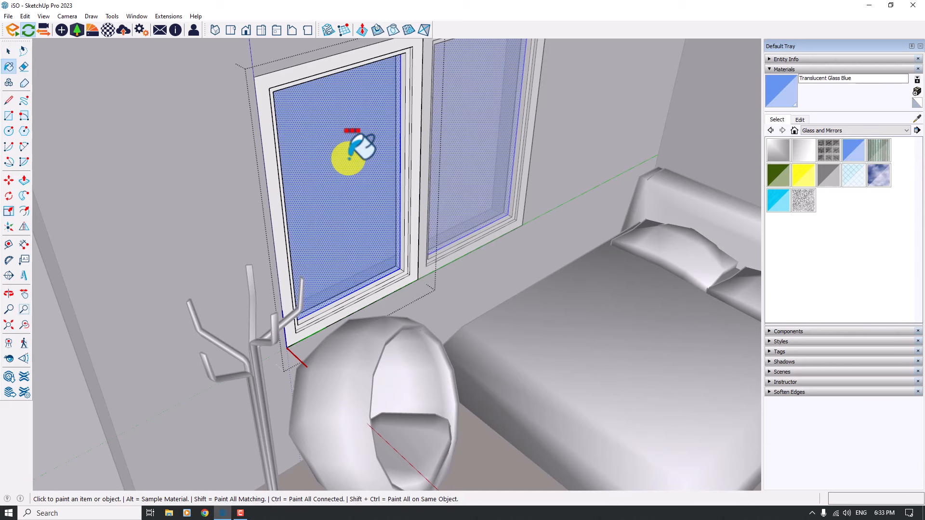
key(space)
Step: Set the opacity of the Translucent Glass Blue material to 20
scroll(352, 149, down, 5)
scroll(349, 158, up, 4)
click(799, 119)
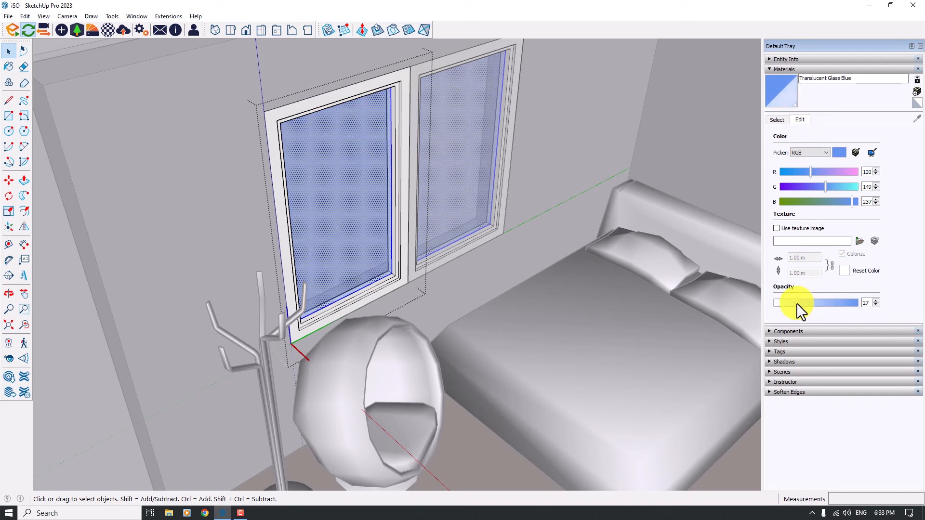
double_click(865, 302)
text(2)
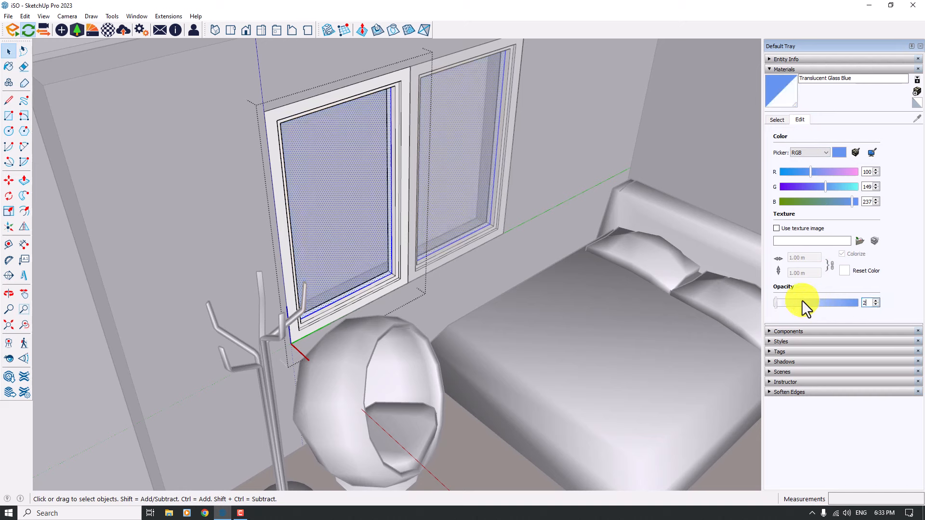
text(0)
key(Return)
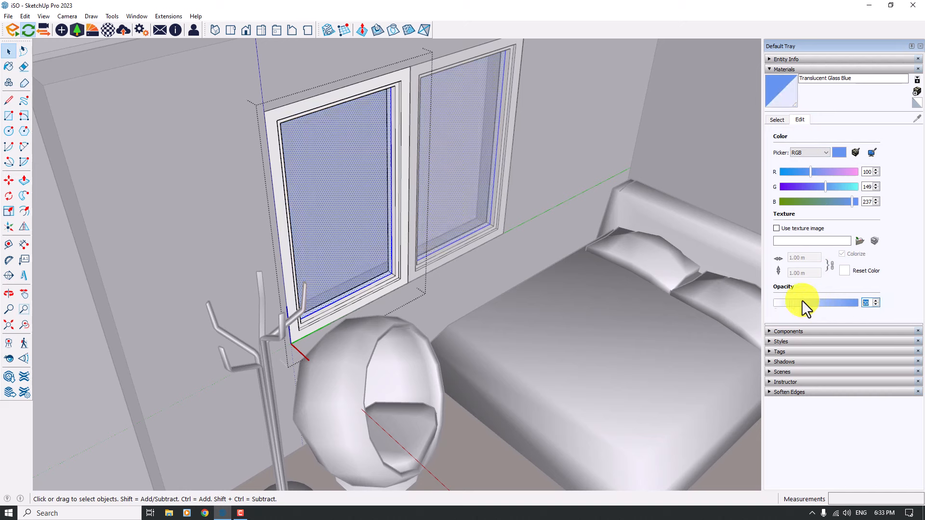
Step: Set the glass material's RGB color to 222, 222, 222
double_click(863, 172)
text(220)
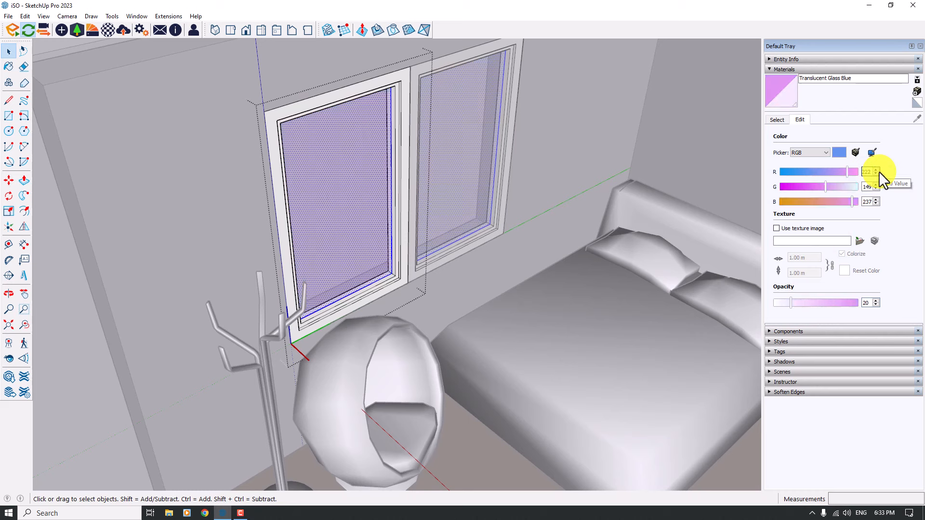
double_click(877, 186)
text(222)
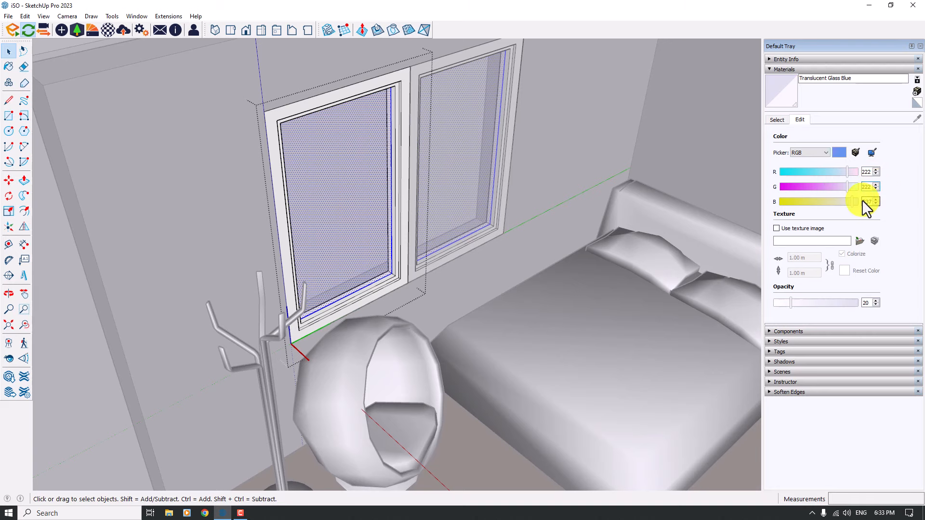
double_click(868, 202)
text(222)
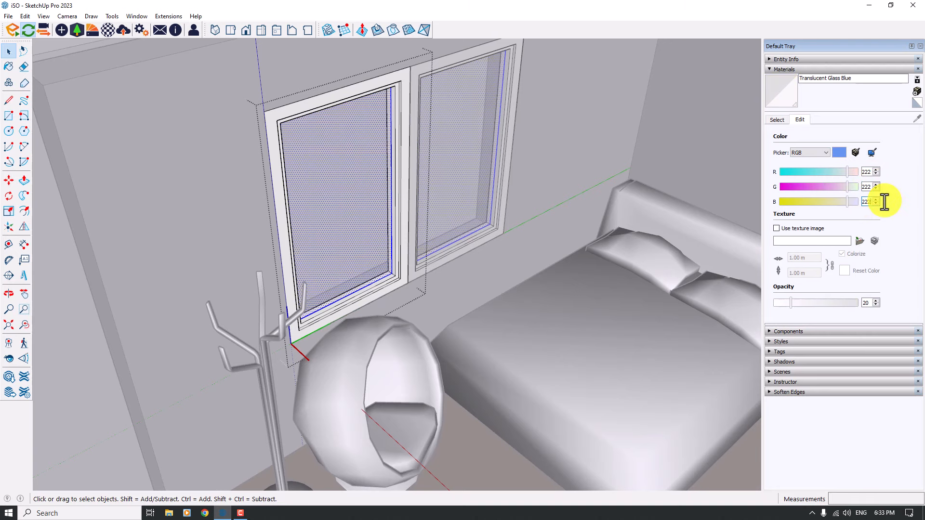
Step: Leave the window component and the enclosing group, returning to the top level of the model
scroll(883, 205, down, 8)
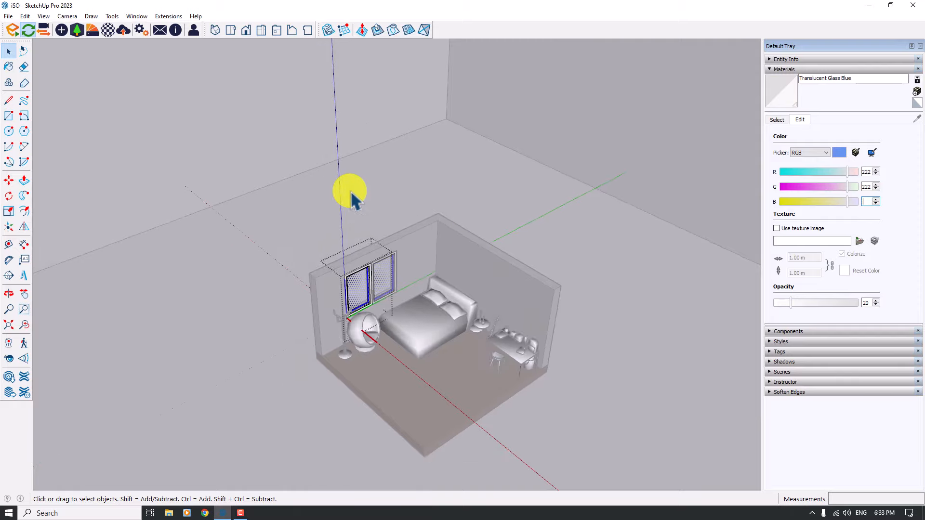
click(350, 192)
click(350, 191)
right_click(377, 190)
click(311, 140)
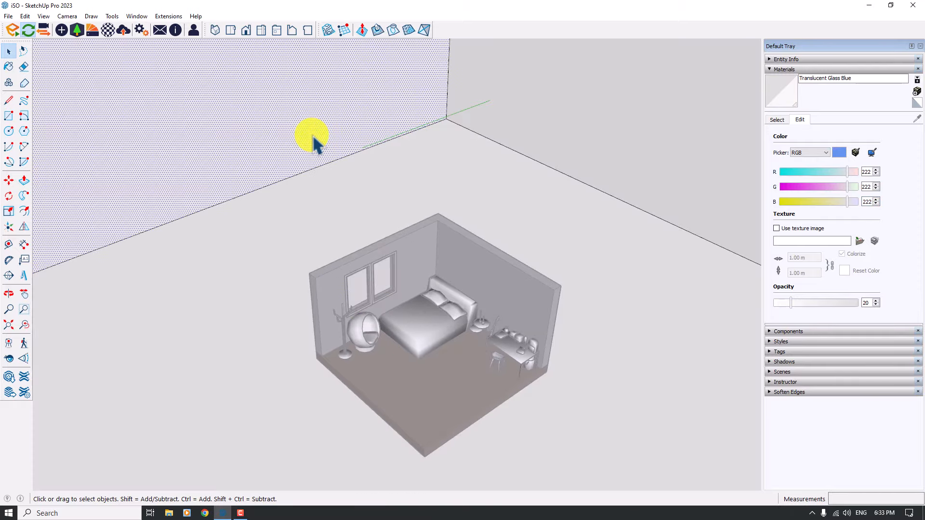
scroll(318, 164, up, 3)
scroll(317, 164, down, 5)
right_click(337, 188)
click(340, 195)
scroll(420, 367, up, 7)
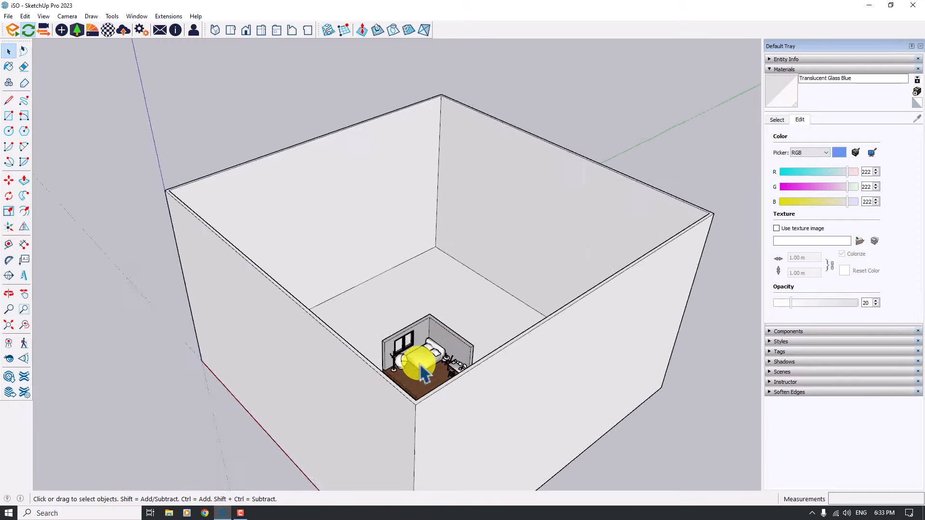
scroll(420, 367, up, 8)
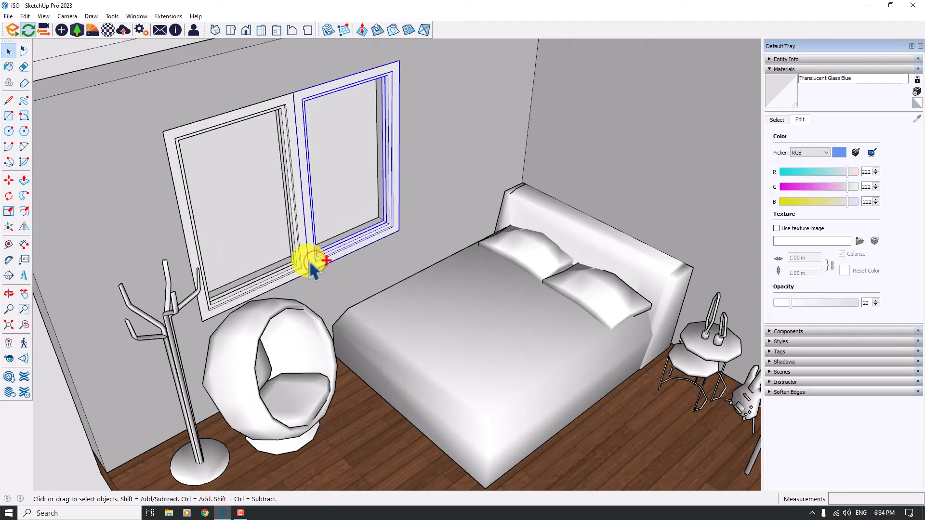
Step: Move both window frames 0.16 m outward through the thickness of the wall opening
middle_drag(306, 267, 302, 259)
scroll(194, 231, up, 1)
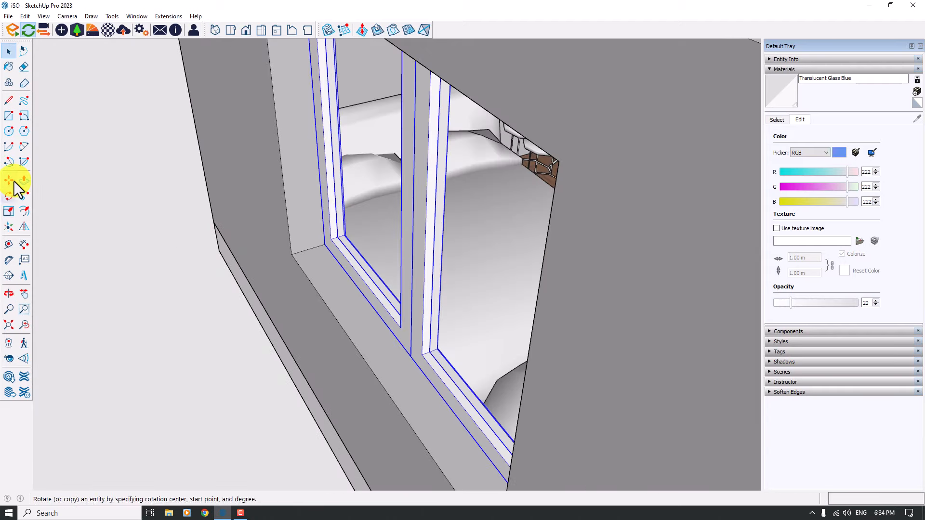
click(14, 182)
click(318, 243)
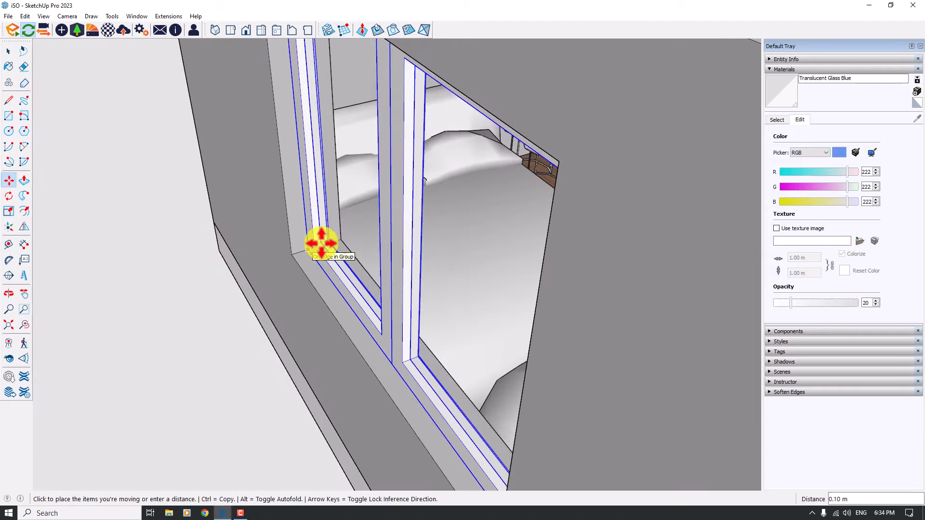
text(0.16)
key(Return)
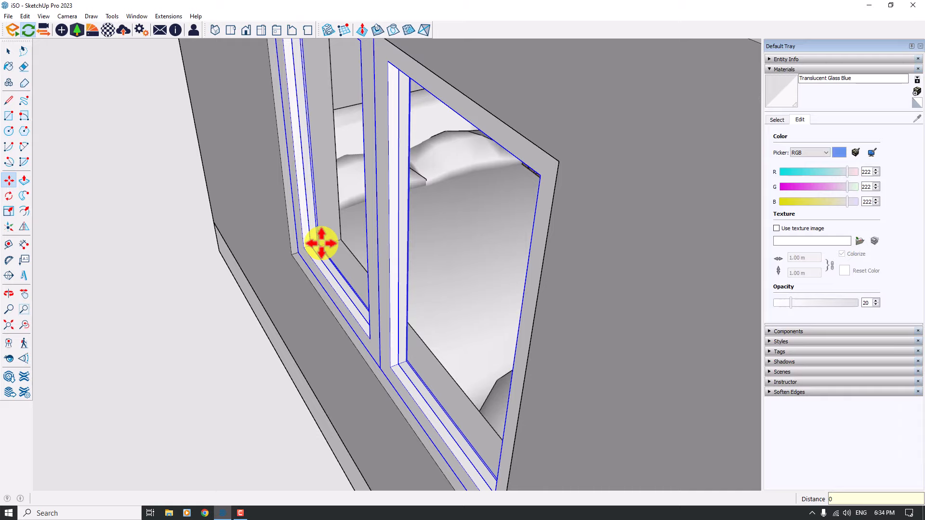
key(Return)
key(space)
Step: Examine the whole bedroom within its surrounding enclosure, and the desk corner up close
scroll(321, 243, down, 4)
middle_drag(322, 243, 342, 282)
scroll(323, 247, down, 4)
scroll(343, 289, down, 5)
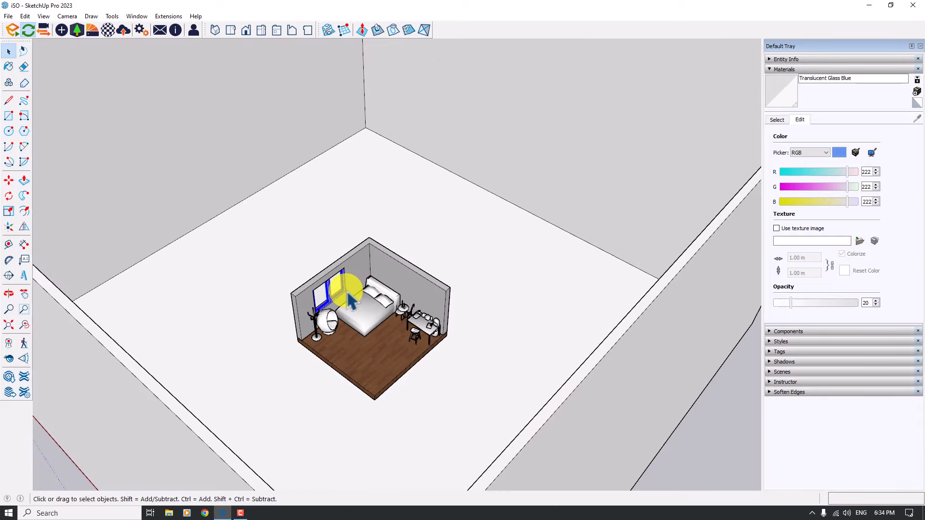
scroll(348, 298, down, 3)
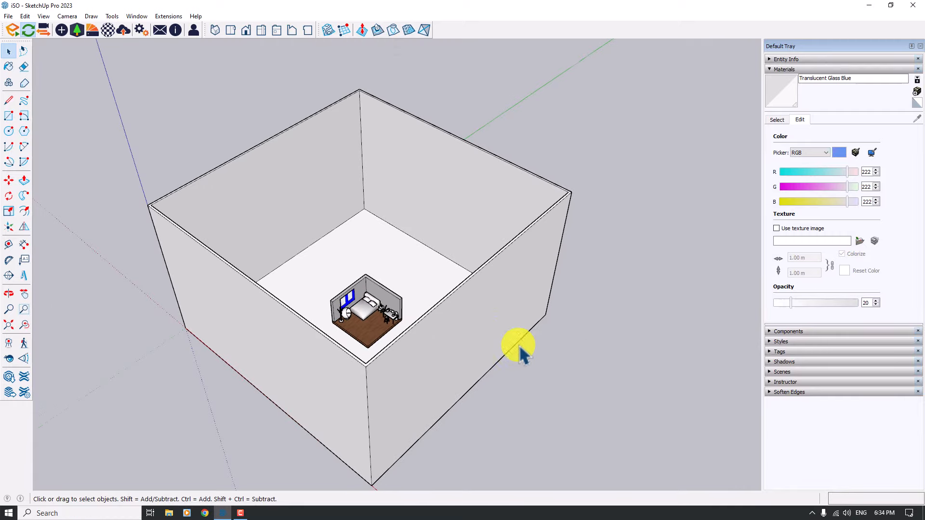
scroll(619, 378, up, 6)
middle_drag(624, 380, 499, 348)
scroll(379, 347, up, 4)
scroll(500, 348, up, 4)
scroll(501, 356, down, 3)
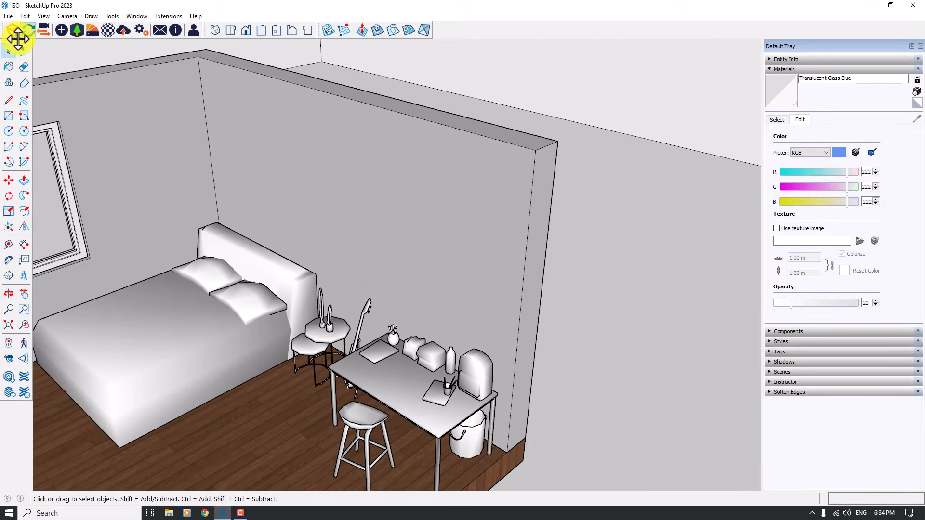
Step: Place a slim floor lamp from the Lighting category of the Enscape Asset Library on the floor in front of the coat rack
click(73, 28)
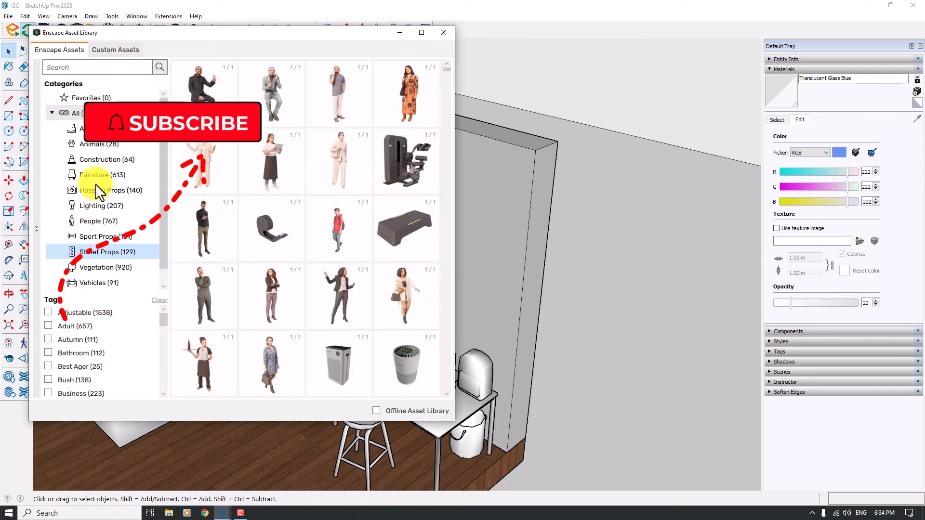
click(97, 204)
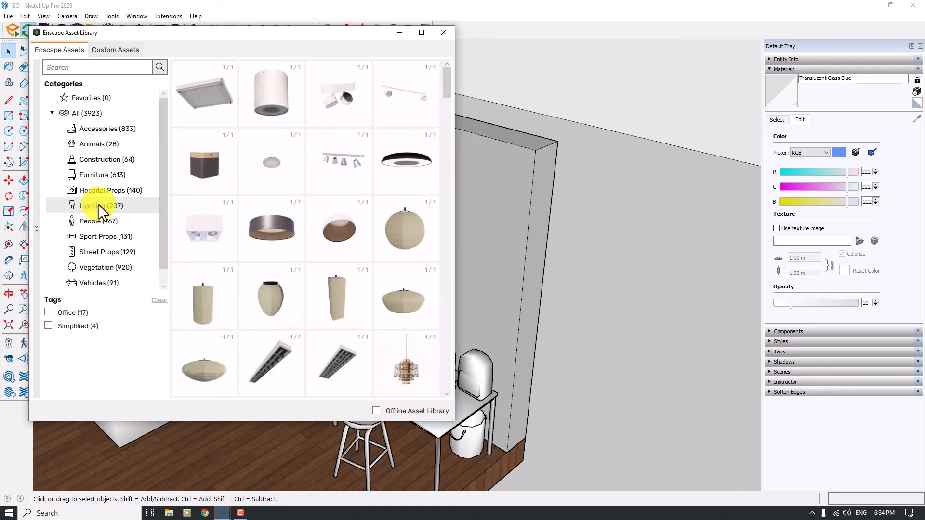
scroll(331, 168, down, 3)
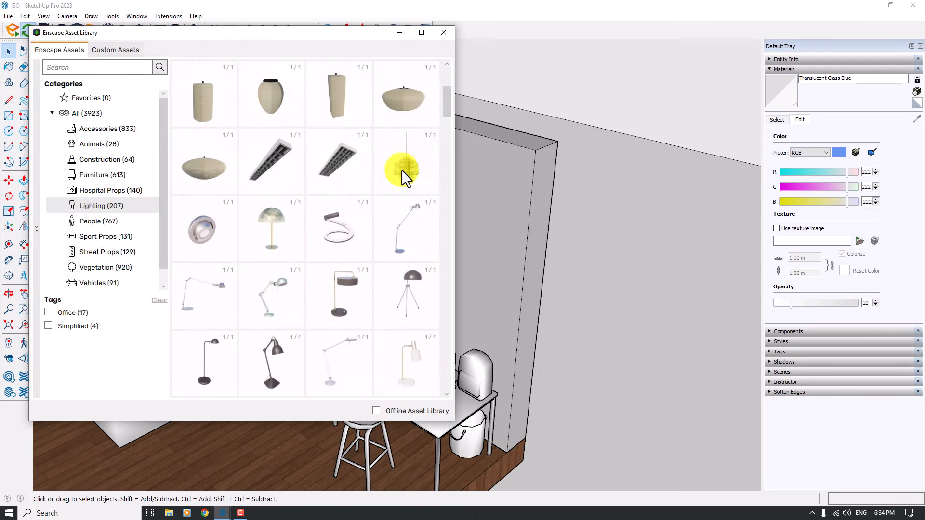
scroll(409, 169, down, 3)
scroll(409, 169, down, 3)
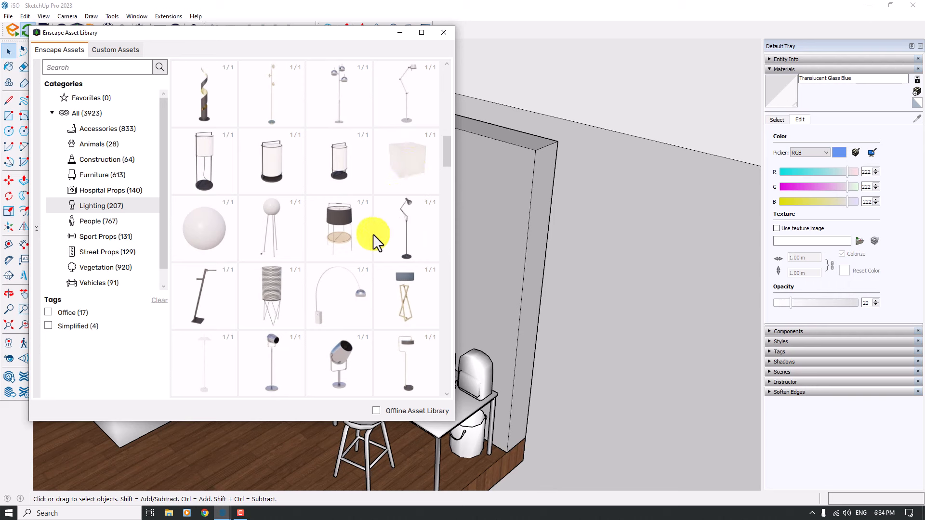
scroll(372, 235, down, 10)
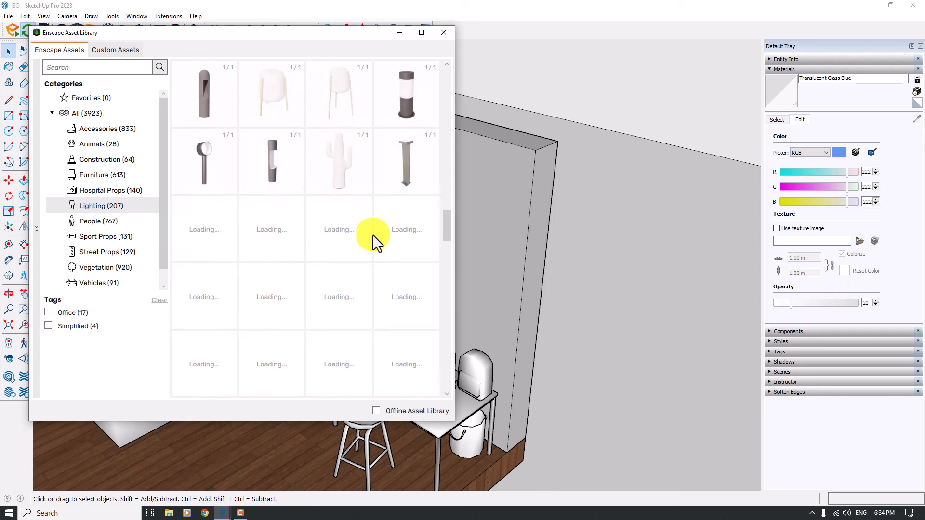
scroll(372, 235, up, 10)
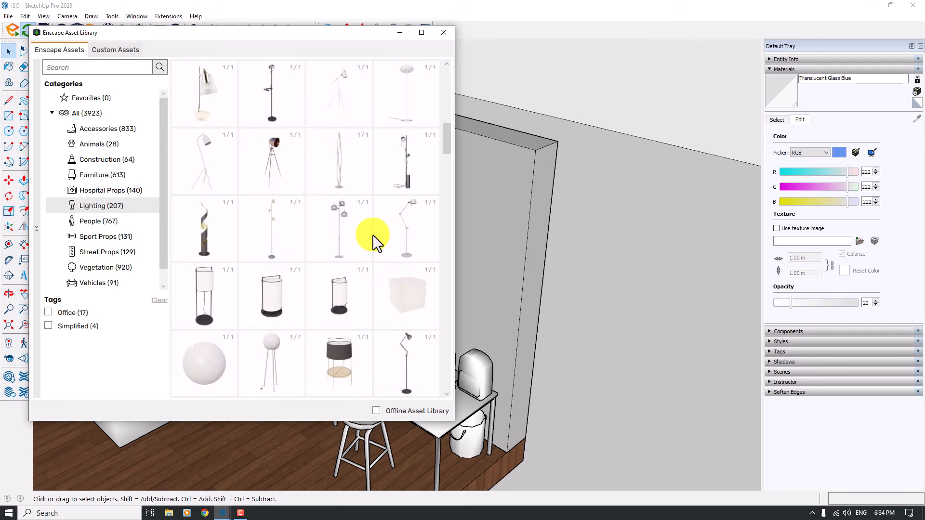
scroll(372, 235, up, 1)
mouse_move(274, 172)
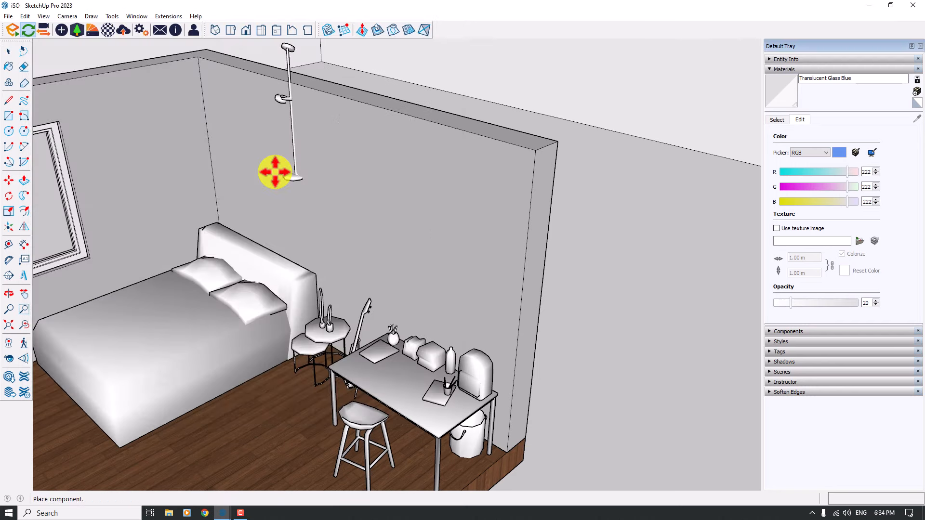
middle_drag(275, 172, 235, 278)
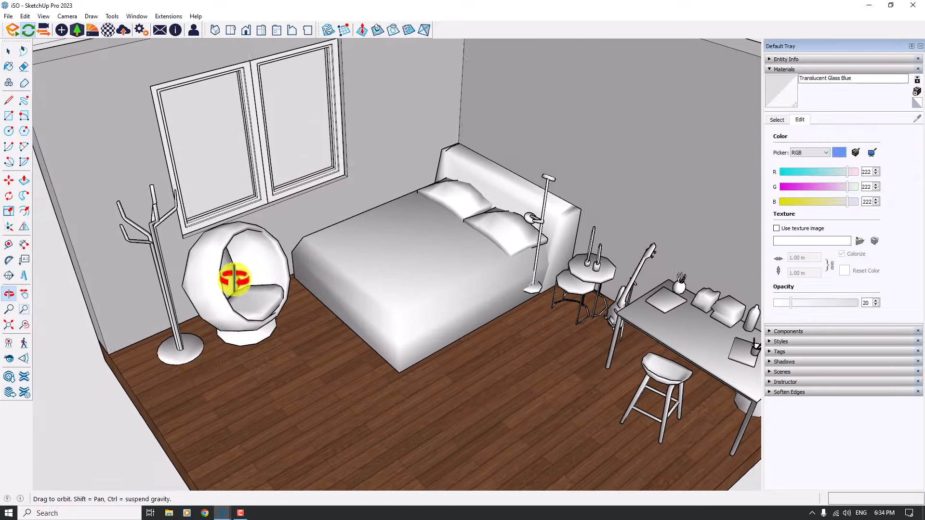
click(194, 387)
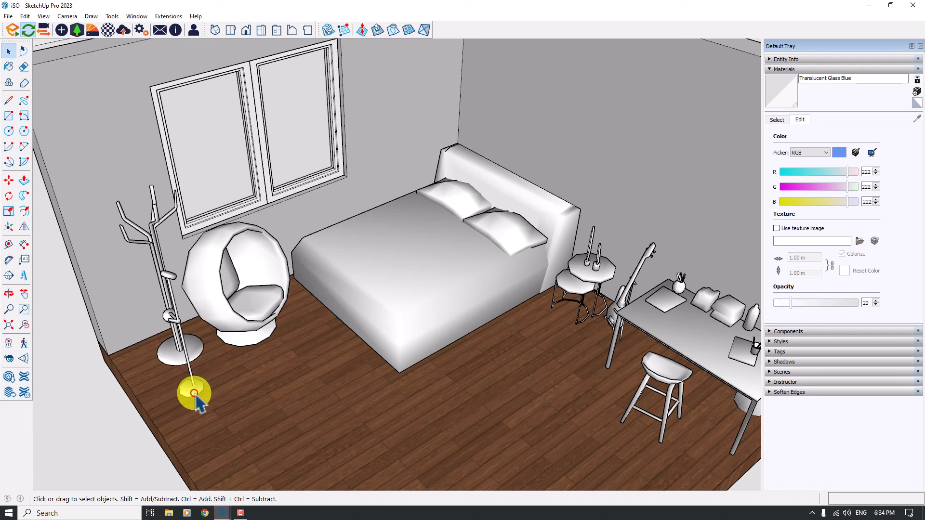
Step: Move the floor lamp across the floor toward the room's open edge, clear of the coat rack
click(196, 395)
scroll(195, 400, down, 2)
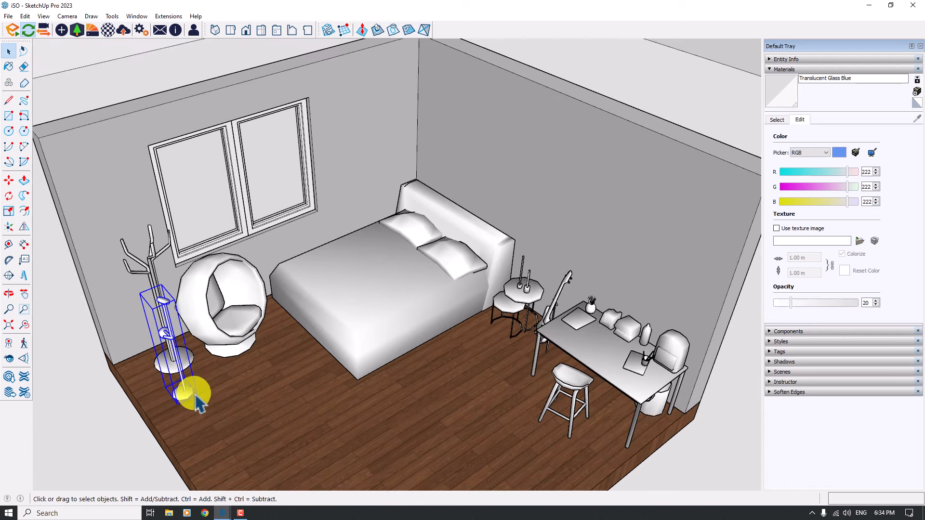
shift+click(184, 396)
shift+click(184, 396)
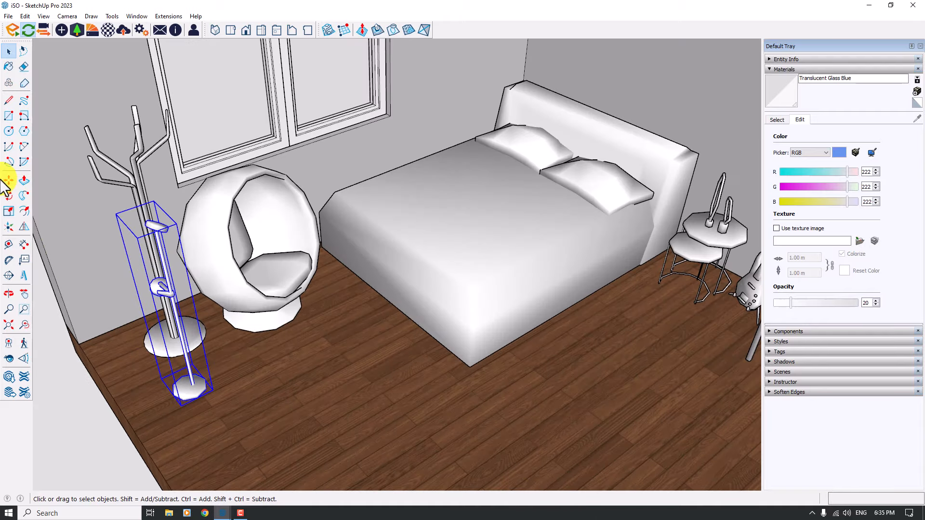
click(8, 180)
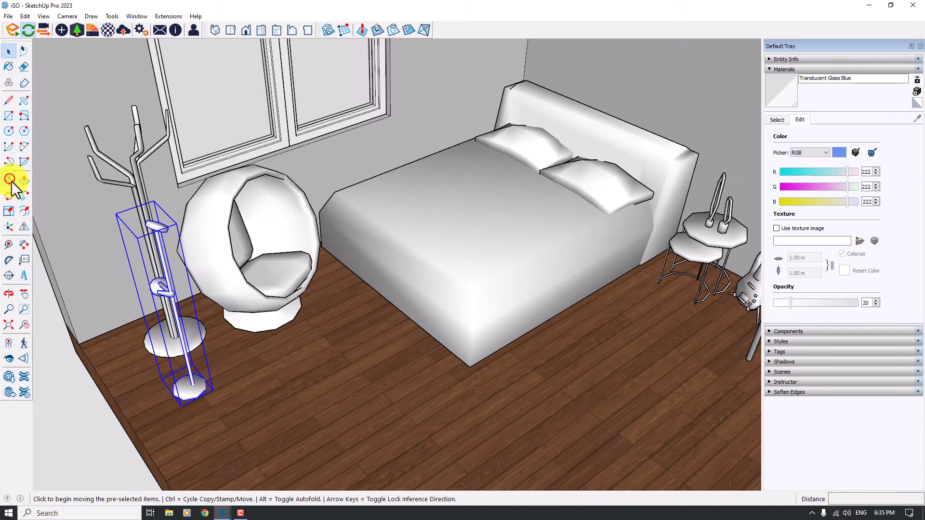
click(206, 386)
click(158, 391)
key(space)
click(141, 390)
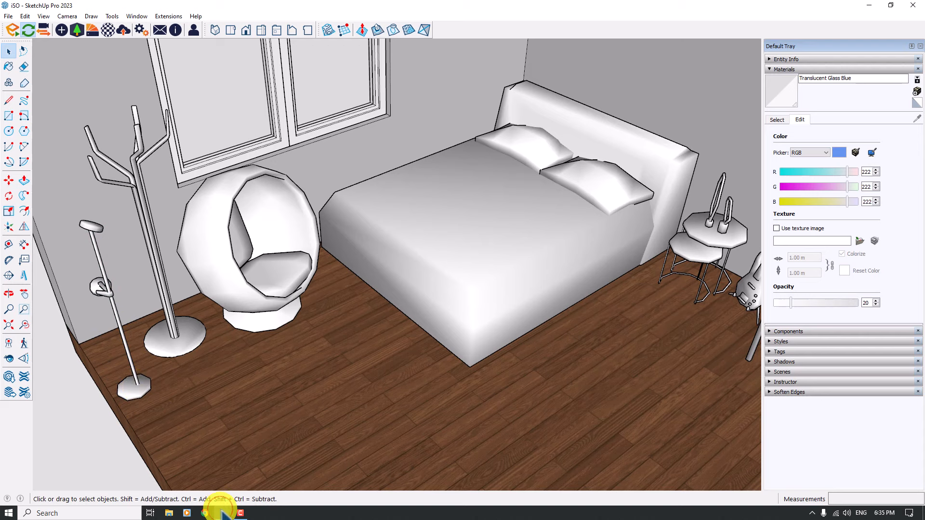
Step: Pick a table lamp with a curved stem and cone shade from the Lighting category of the Enscape Asset Library
mouse_move(226, 514)
click(258, 464)
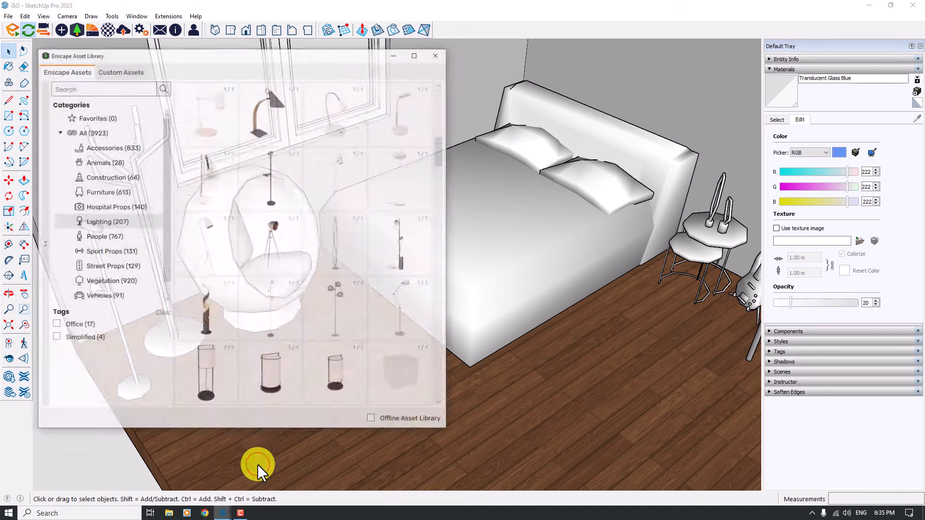
scroll(321, 268, down, 10)
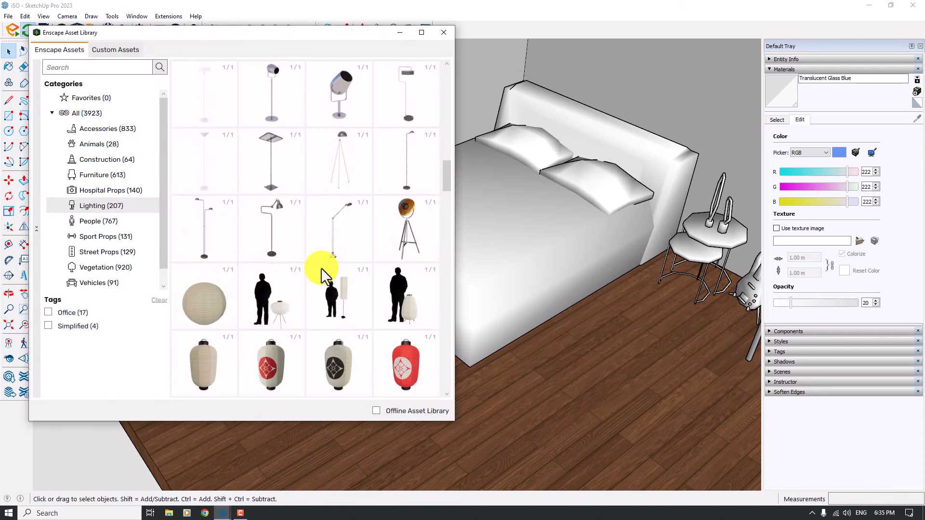
scroll(321, 268, down, 10)
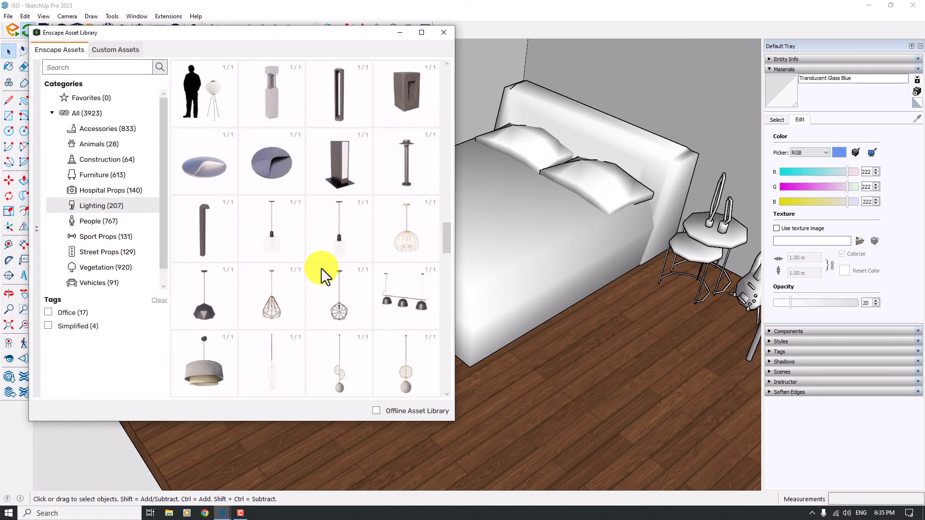
scroll(320, 268, down, 6)
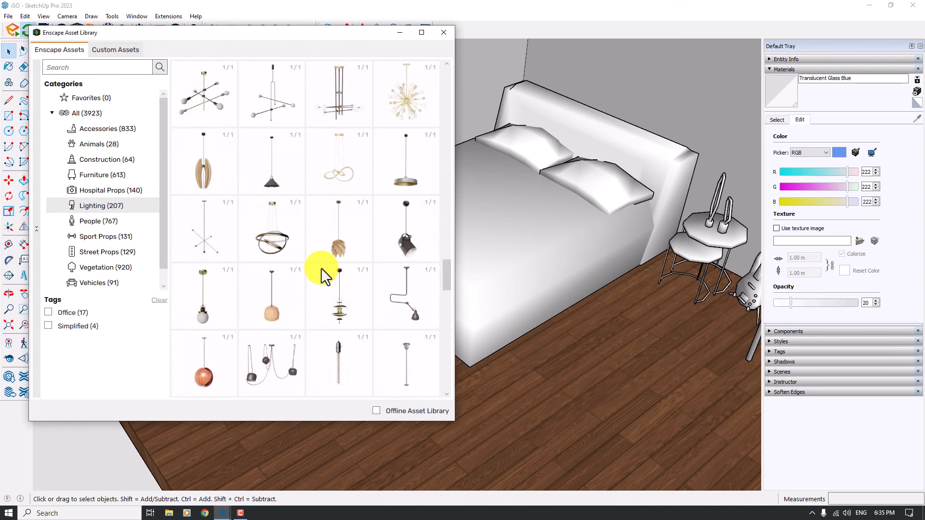
scroll(320, 267, down, 8)
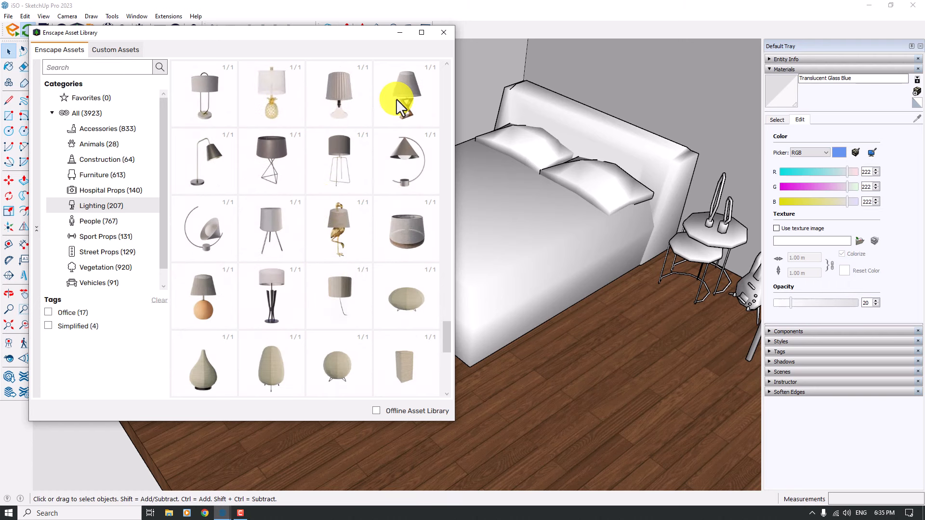
click(204, 166)
Step: Place the table lamp on the desktop in front of the backpack, beside the pencil cup
scroll(204, 165, down, 5)
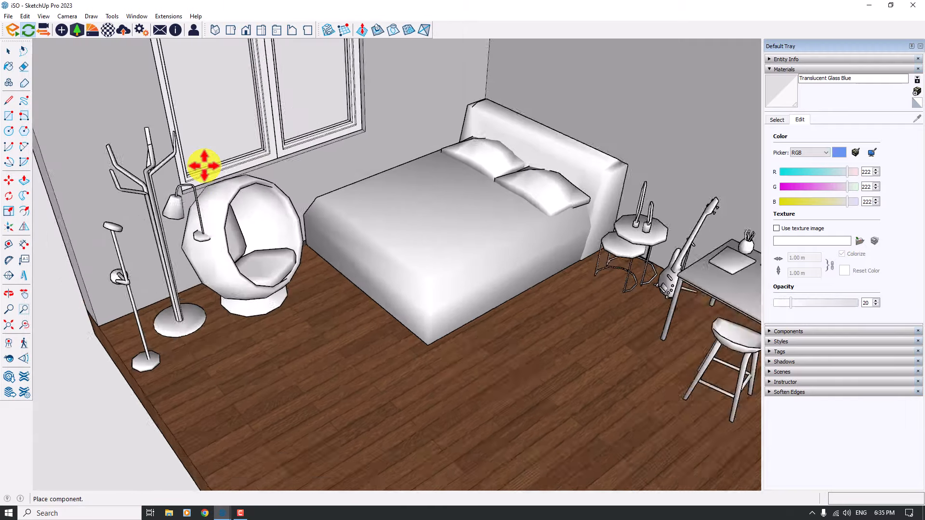
scroll(204, 166, up, 5)
scroll(204, 165, down, 4)
middle_drag(204, 166, 204, 166)
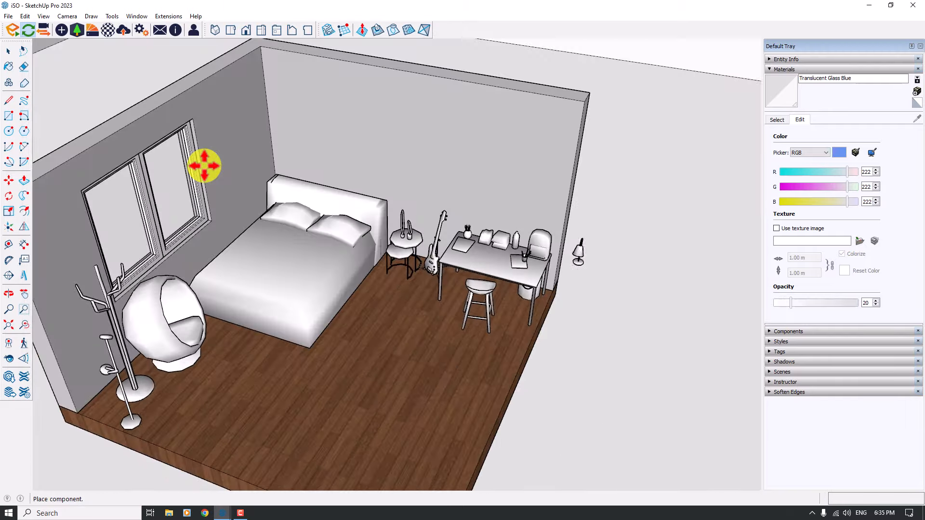
scroll(204, 166, up, 6)
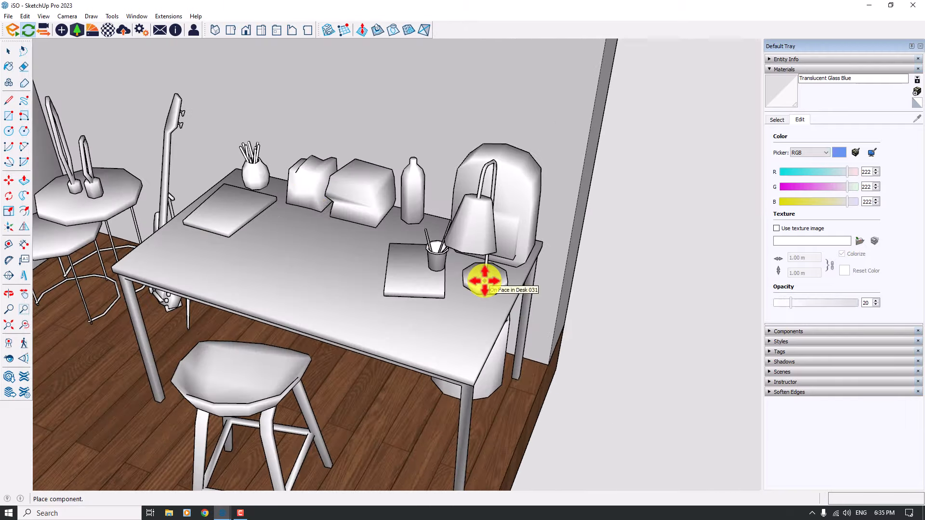
click(485, 281)
Step: Rotate the table lamp about 37.7° on the desktop around a corner of its bounding box
click(9, 181)
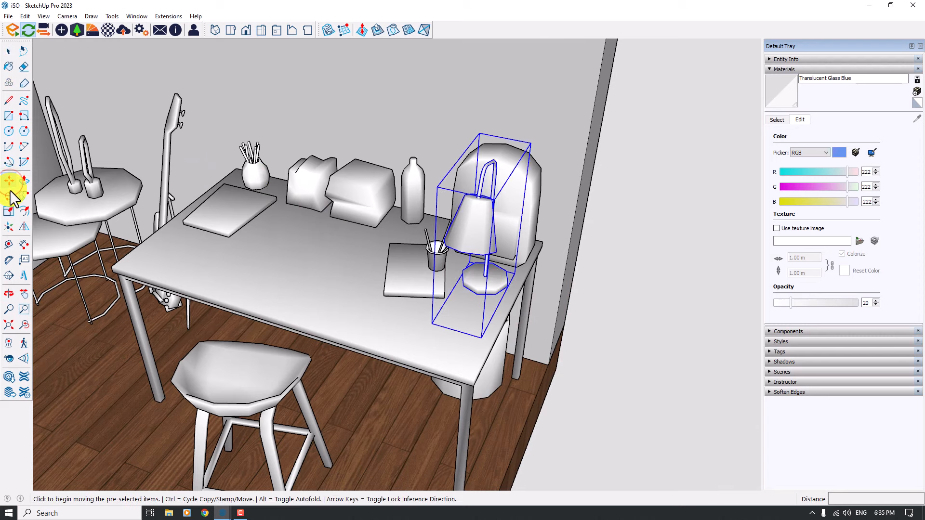
click(8, 195)
scroll(482, 265, up, 3)
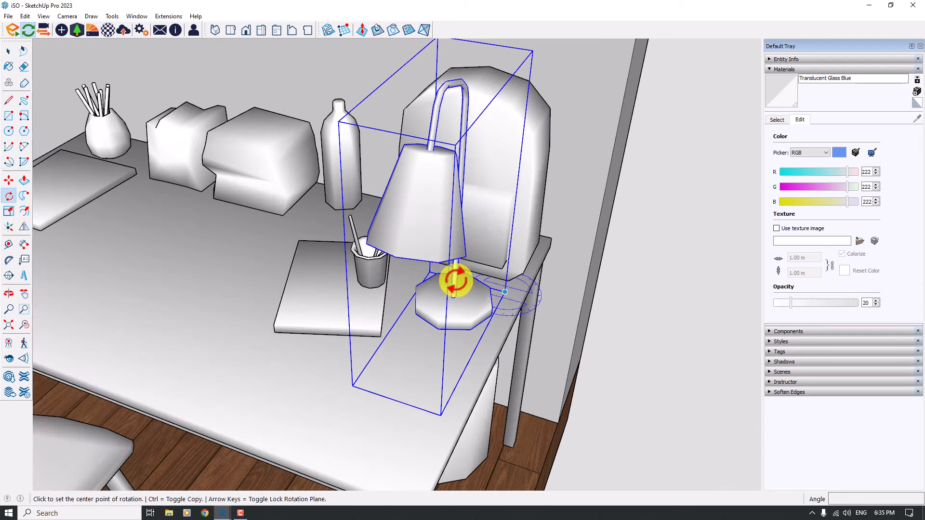
click(505, 290)
click(447, 399)
click(322, 355)
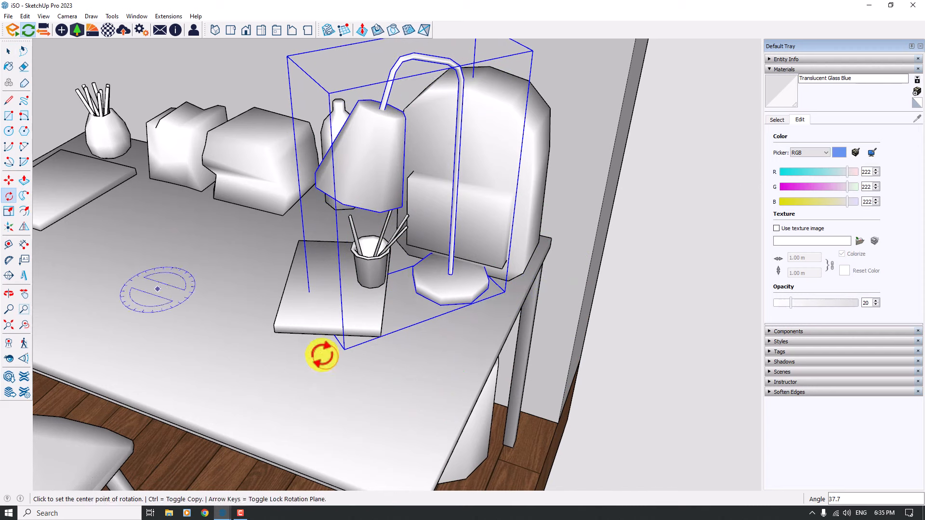
Step: Move the table lamp about 0.07 m across the desktop, away from the backpack
click(9, 181)
click(466, 324)
click(455, 347)
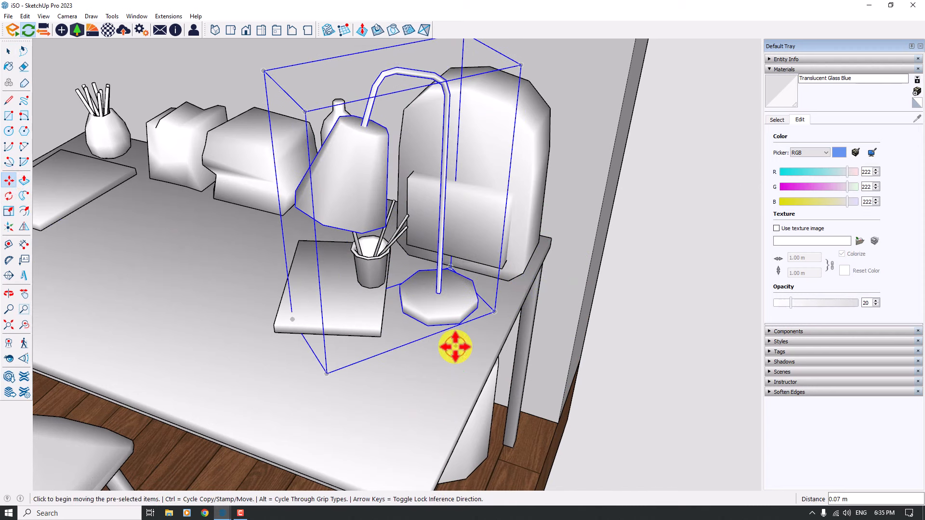
scroll(455, 345, down, 3)
key(space)
key(ctrl+t)
Step: Move the notebook and the pencil cup on it about 0.51 m along the desk, away from the table lamp
click(401, 296)
ctrl+click(376, 317)
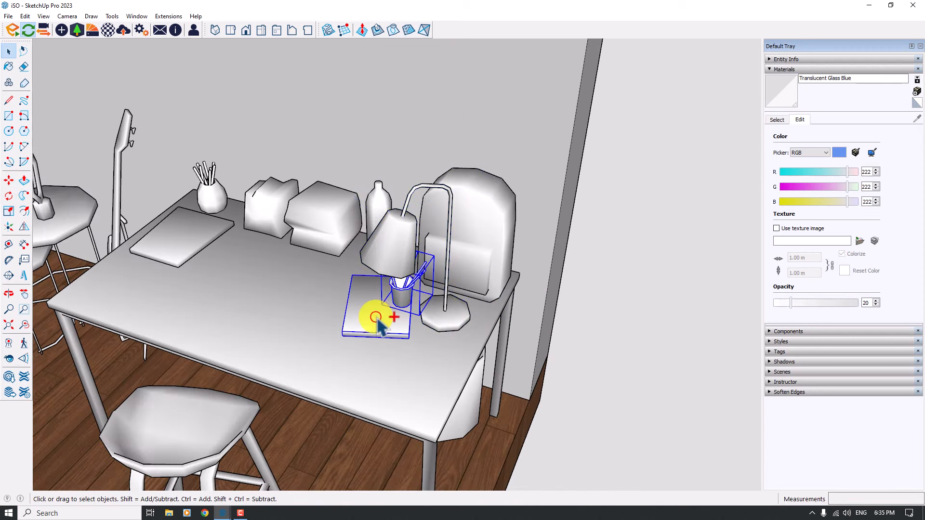
click(8, 181)
click(409, 337)
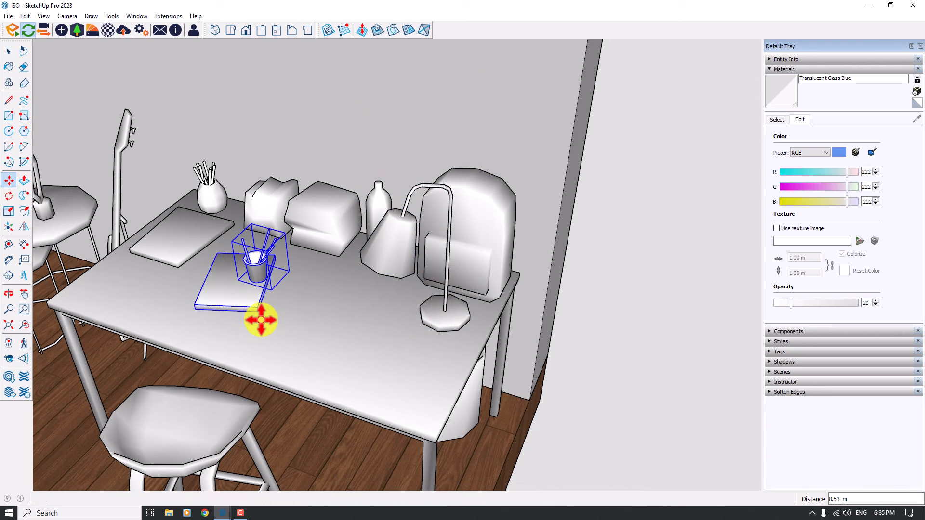
click(262, 320)
key(space)
shift+click(228, 292)
shift+click(263, 272)
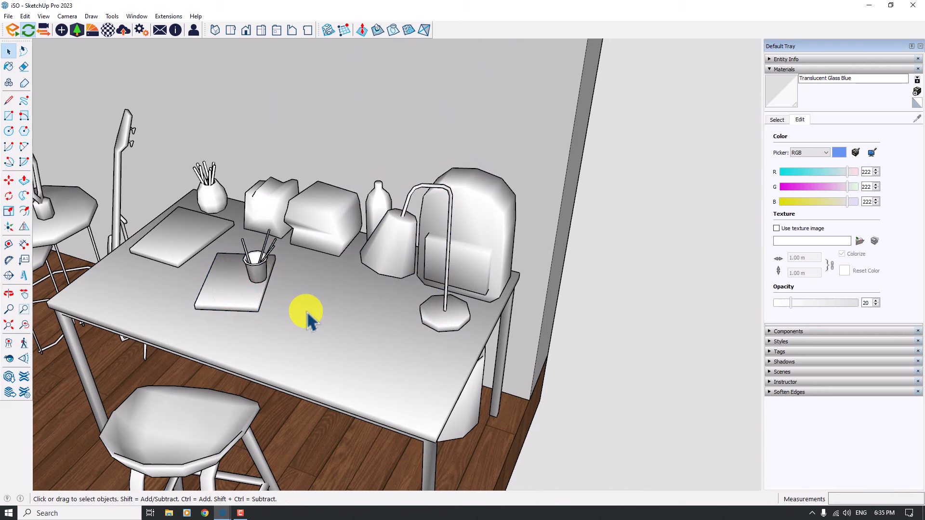
scroll(308, 314, down, 6)
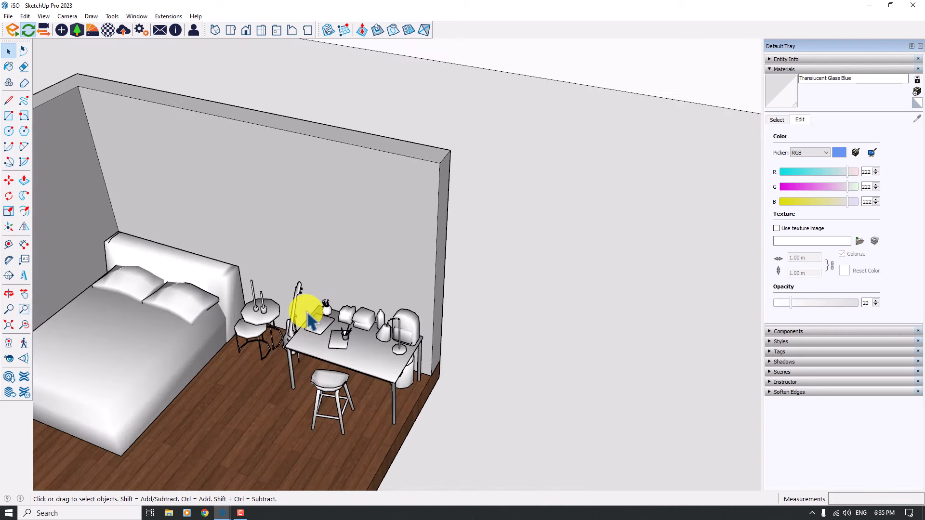
Step: Place the swing-arm wall lamp with a cone shade from the Enscape Lighting assets on the wall above the desk
scroll(307, 318, down, 2)
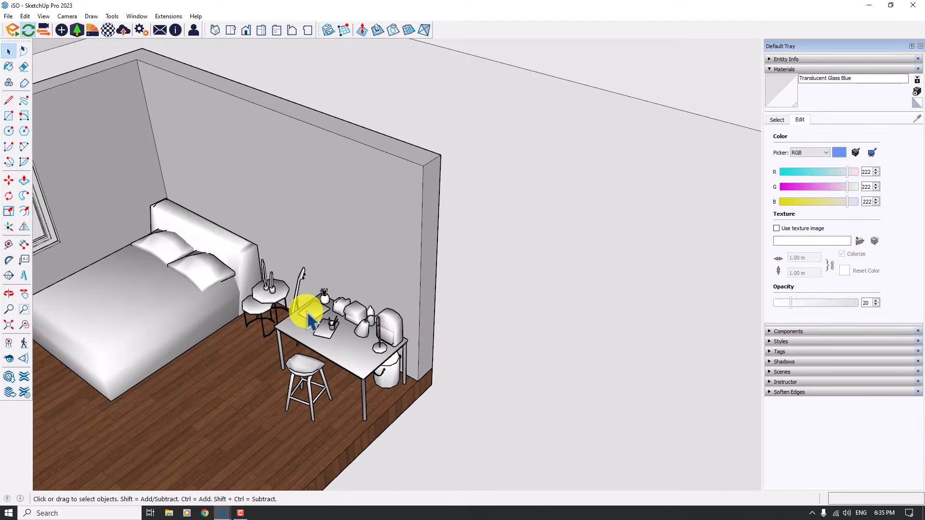
scroll(308, 315, up, 1)
click(234, 514)
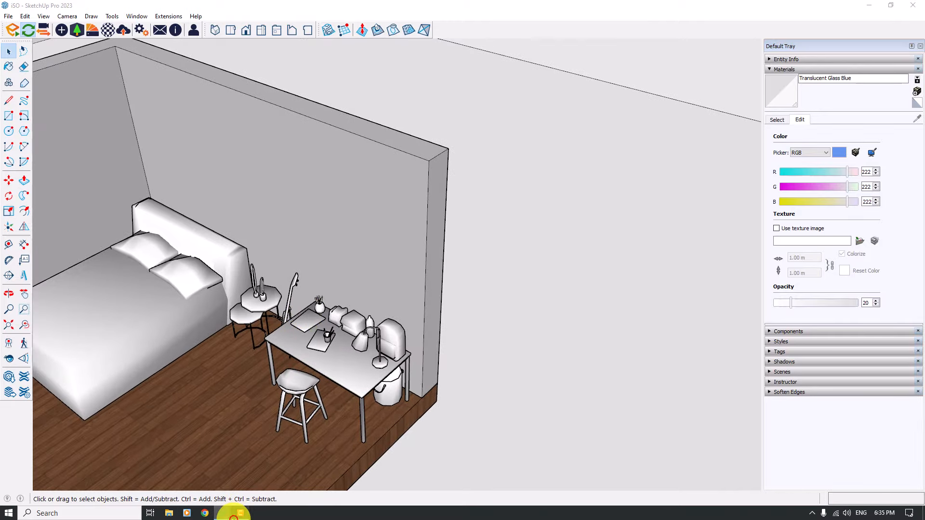
click(270, 460)
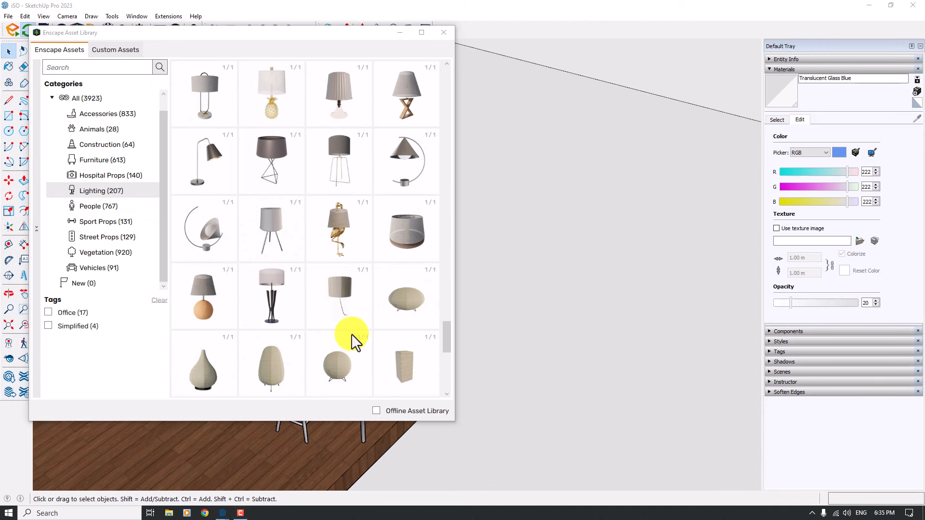
scroll(352, 334, up, 2)
scroll(351, 334, down, 8)
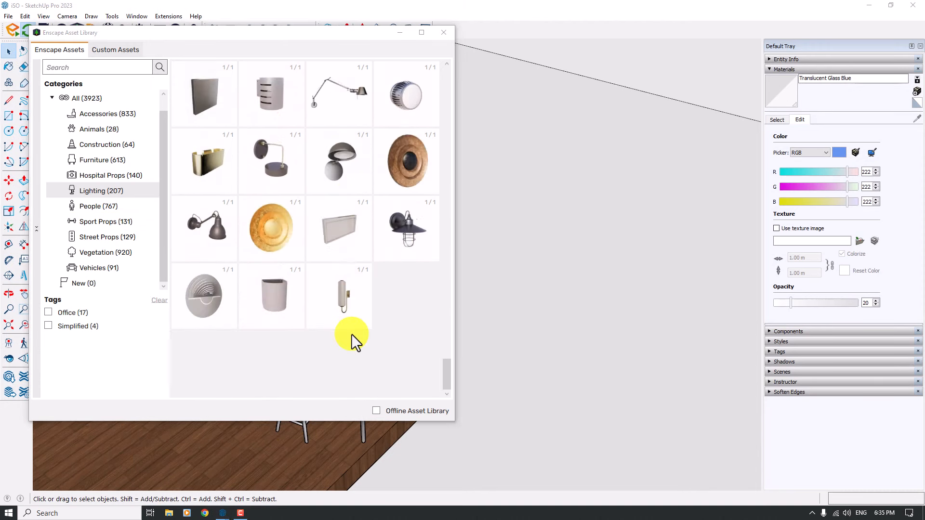
scroll(351, 334, up, 3)
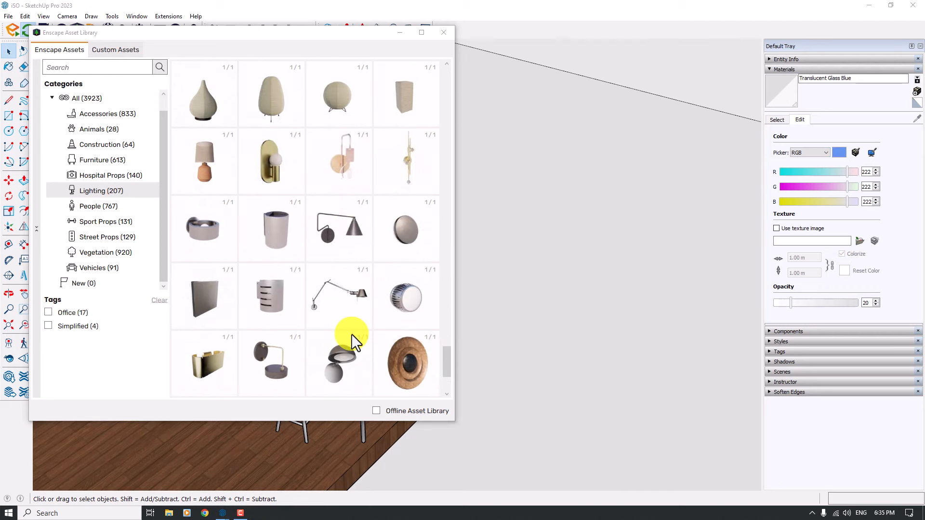
scroll(352, 334, down, 3)
scroll(338, 187, up, 1)
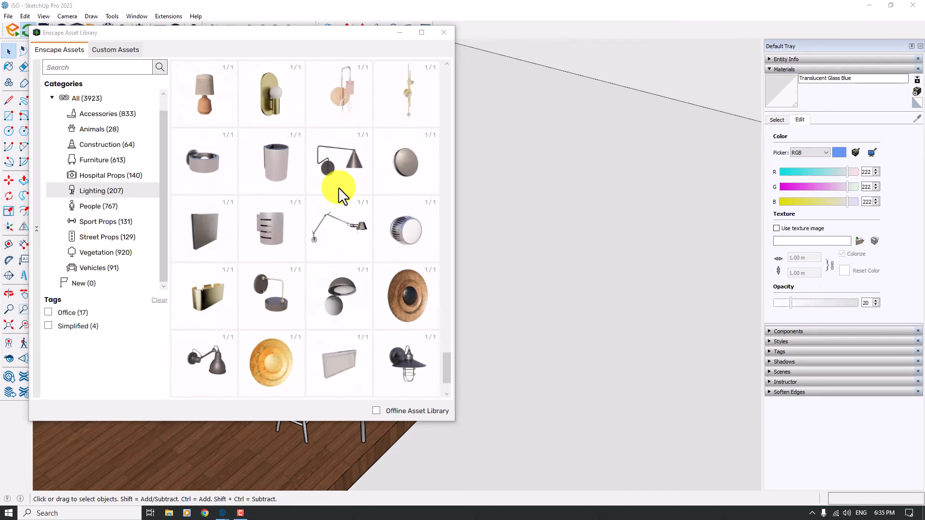
click(337, 167)
scroll(340, 227, up, 2)
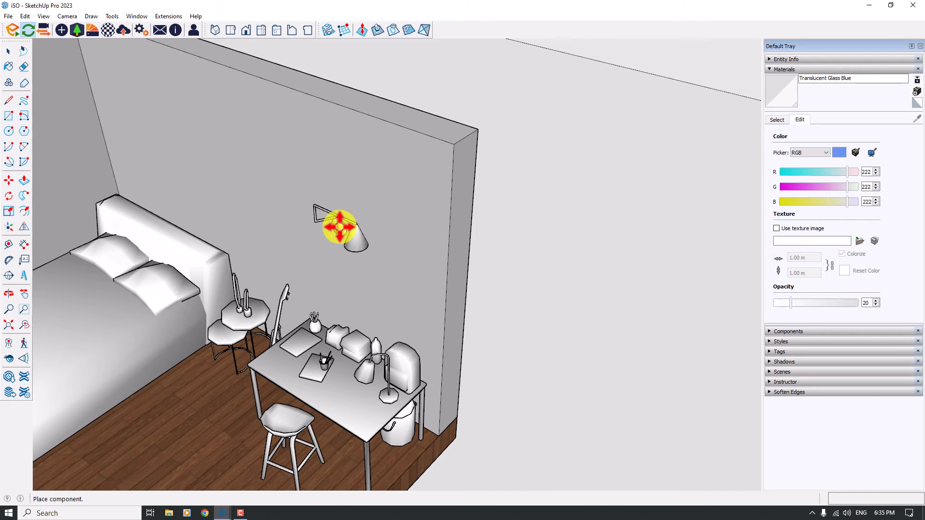
click(339, 225)
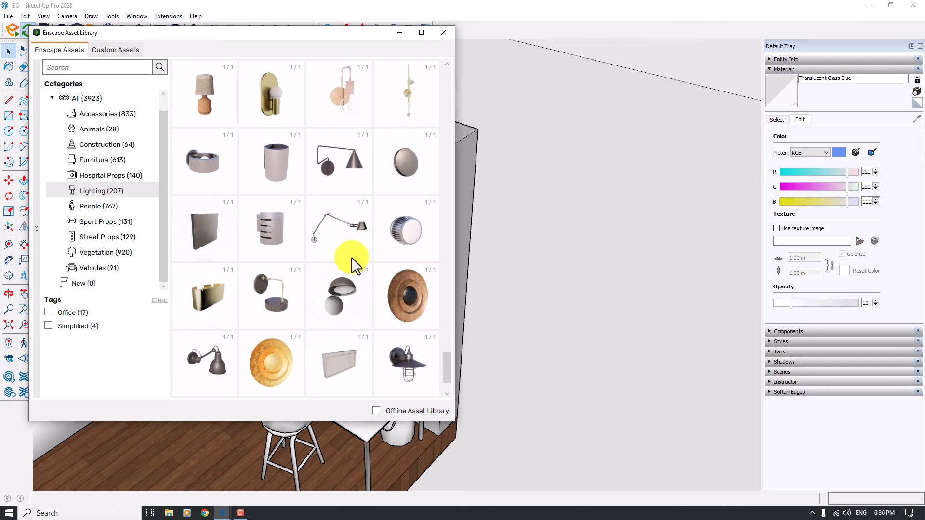
Step: Place Wall Lamp 022 on the wall above the bed's headboard and close the Enscape Asset Library
scroll(337, 289, down, 2)
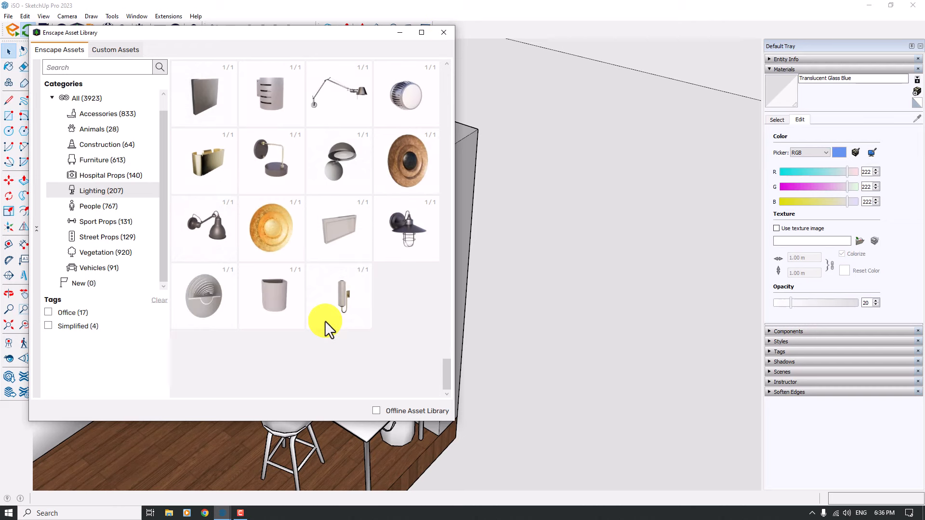
click(340, 308)
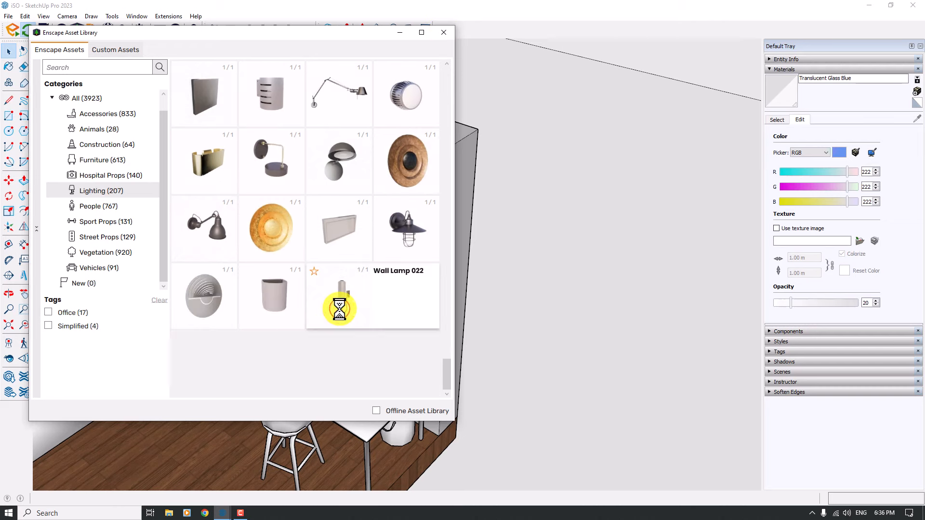
scroll(356, 241, up, 2)
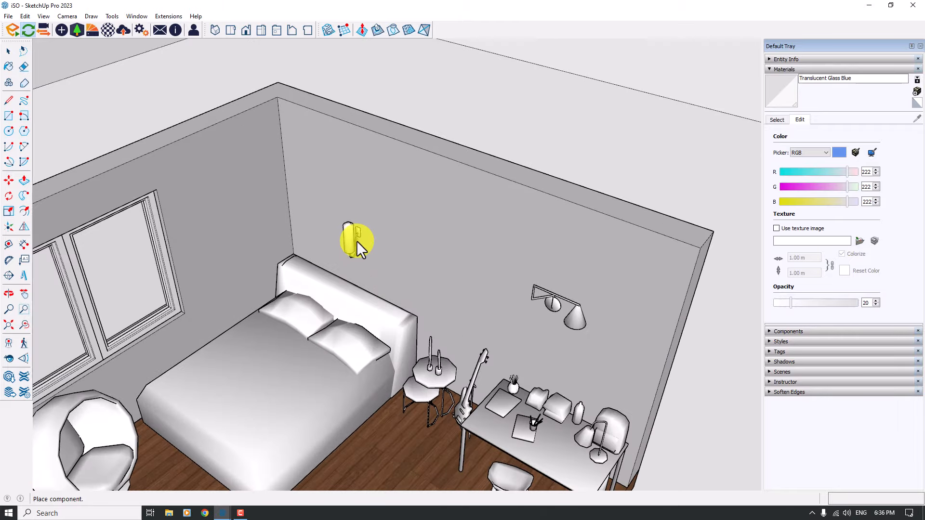
click(358, 226)
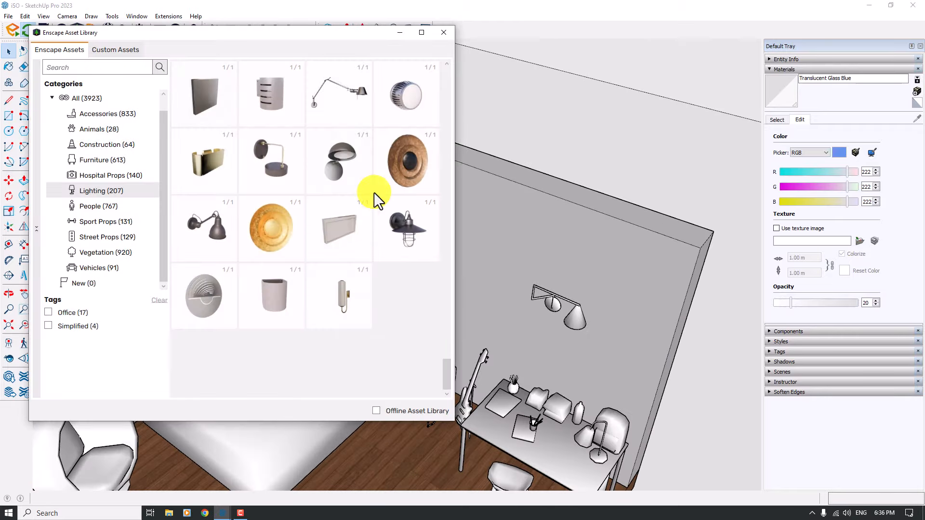
click(444, 33)
Step: Add an Enscape spot light at the wall's end edge beside the desk, aimed straight down
scroll(440, 207, down, 5)
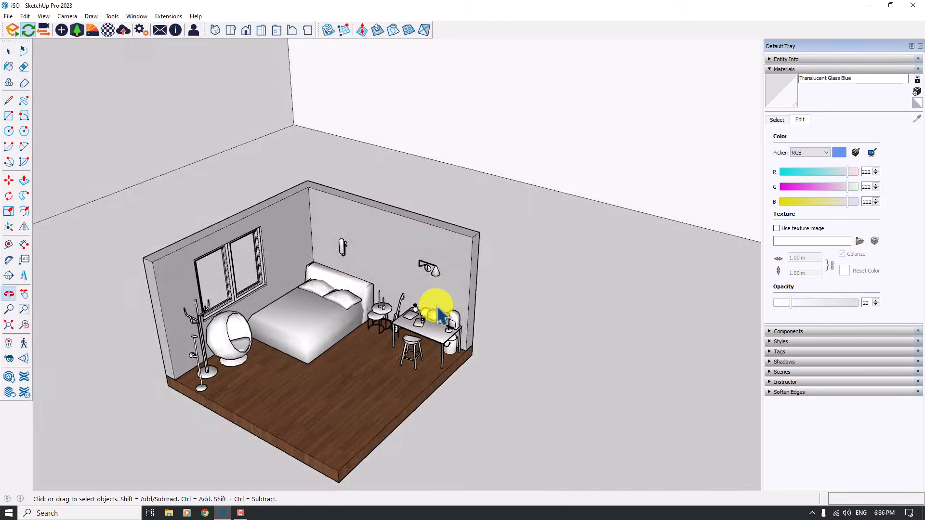
scroll(439, 314, up, 3)
scroll(436, 311, up, 2)
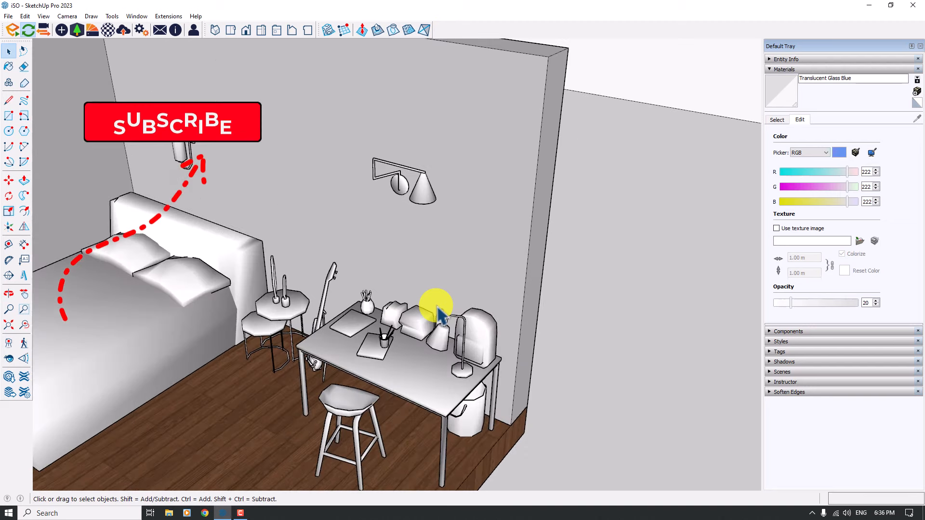
scroll(386, 269, up, 3)
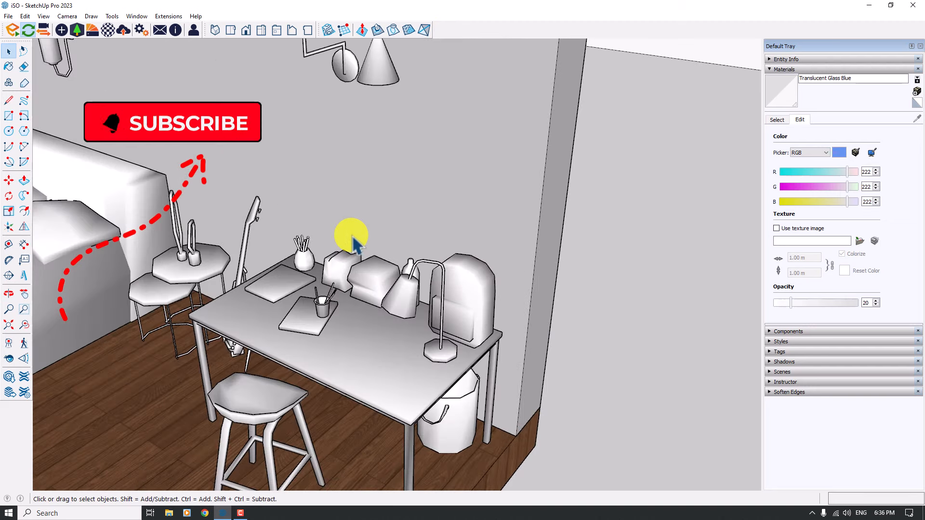
scroll(353, 243, down, 3)
middle_drag(353, 244, 352, 238)
scroll(353, 238, up, 1)
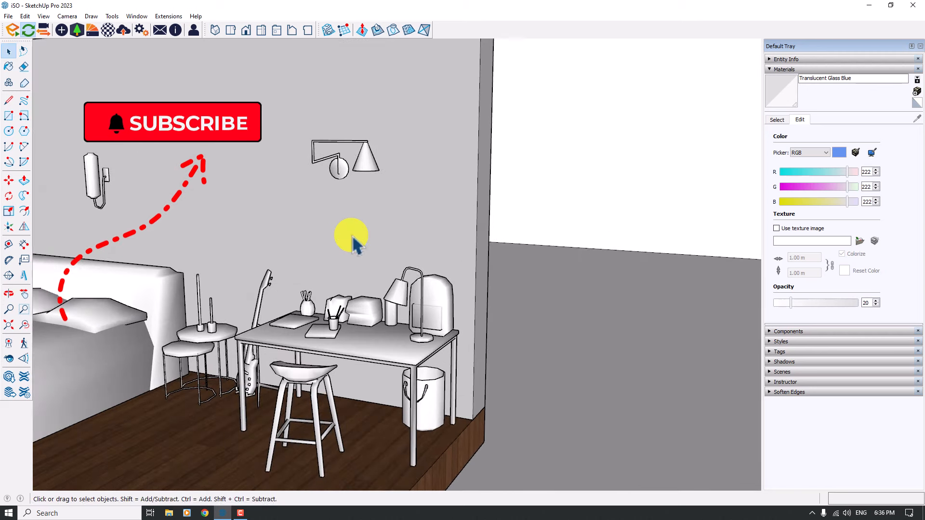
click(63, 35)
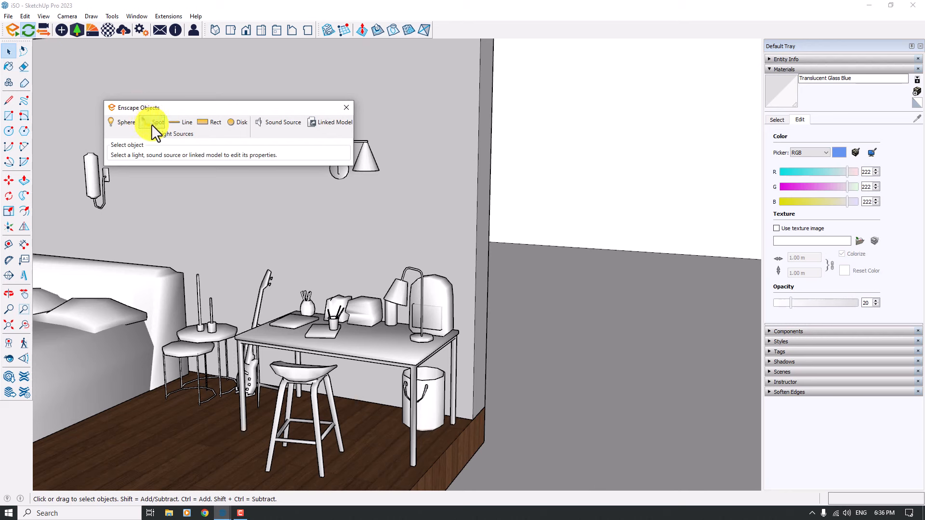
click(151, 124)
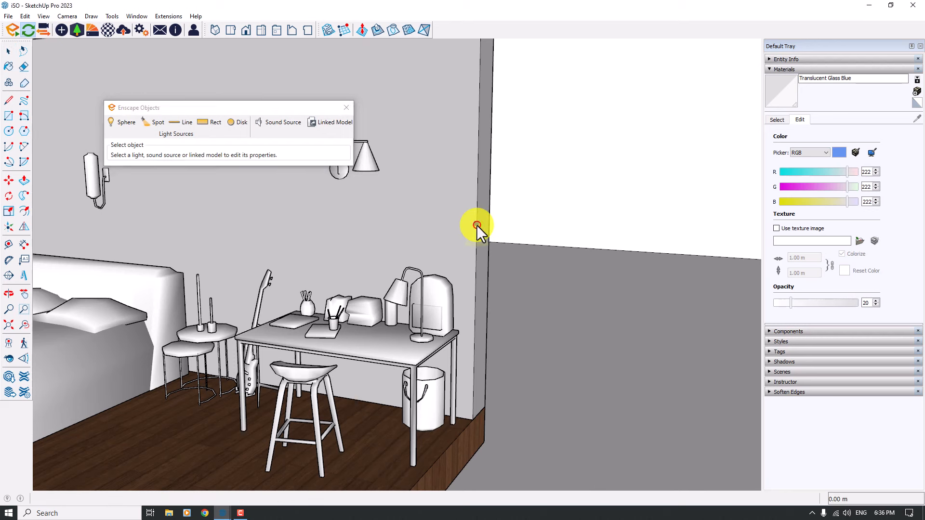
click(477, 169)
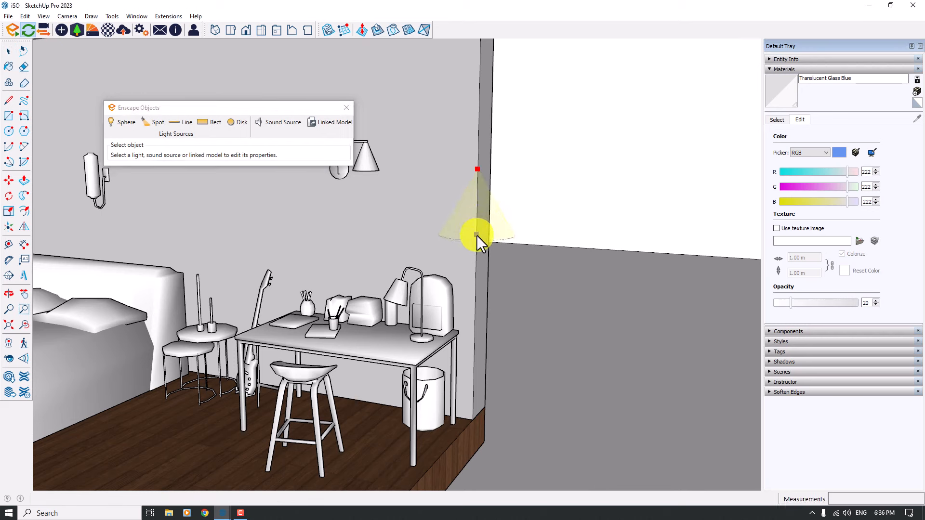
click(476, 227)
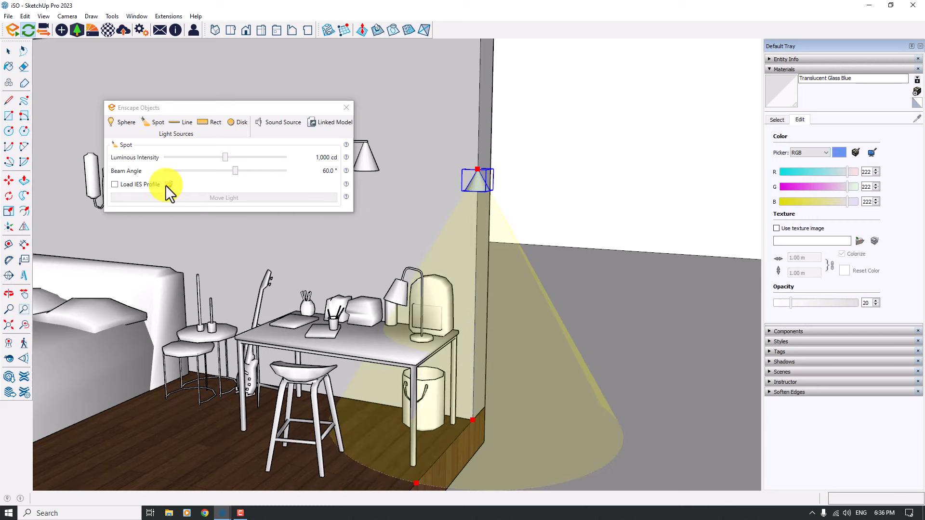
Step: Load the IES profile 10 .IES from the SketchUpArchStudio folder in F: > Visual Tools > IES Lights for the spot light
click(167, 185)
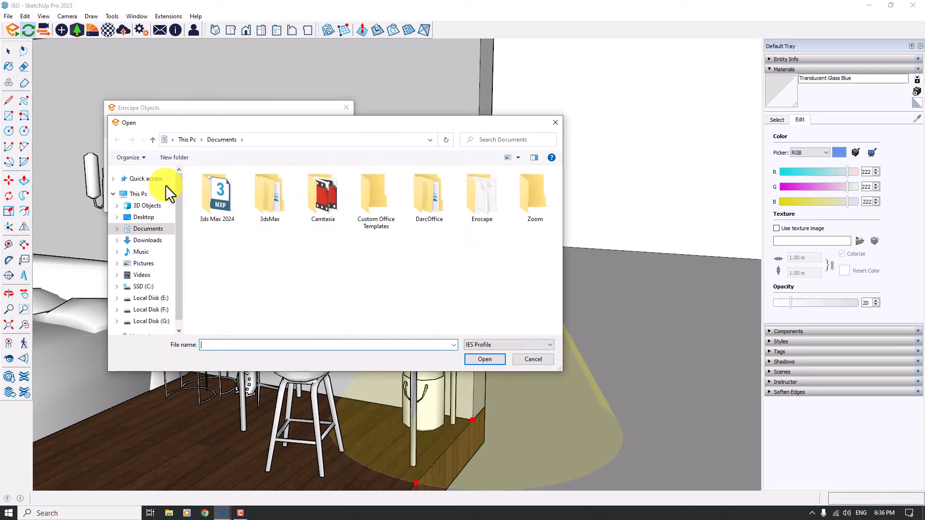
click(146, 217)
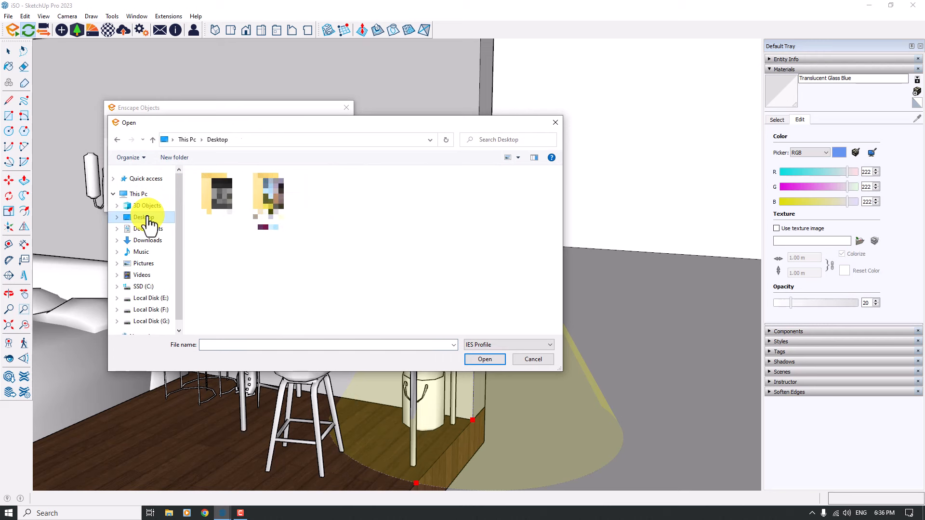
click(149, 321)
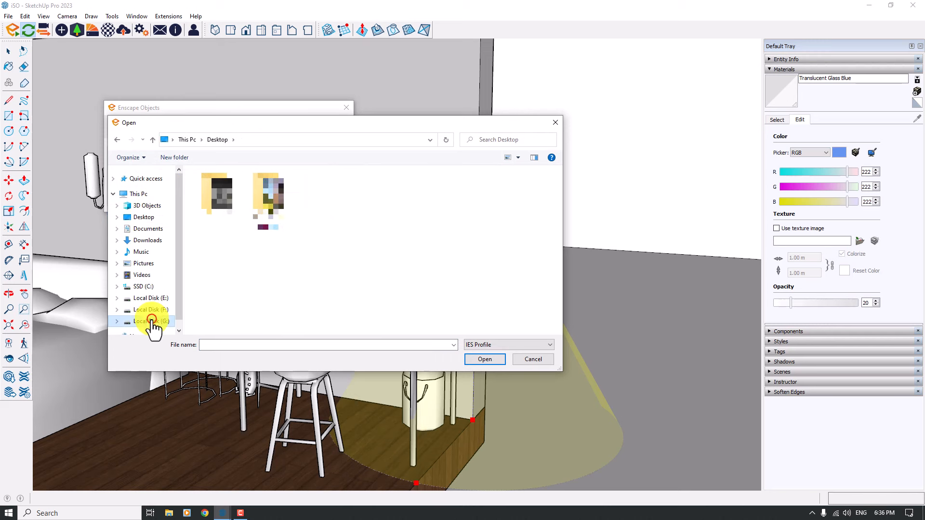
click(150, 311)
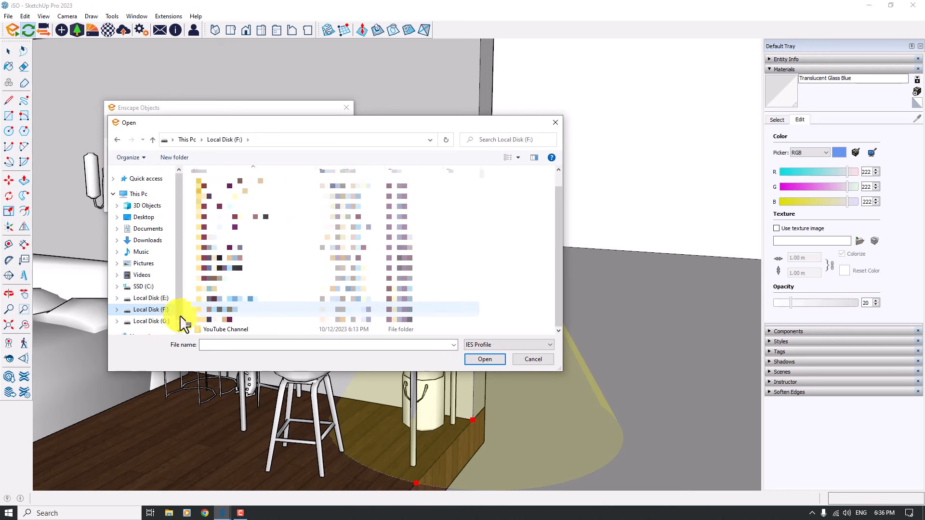
click(230, 321)
double_click(229, 318)
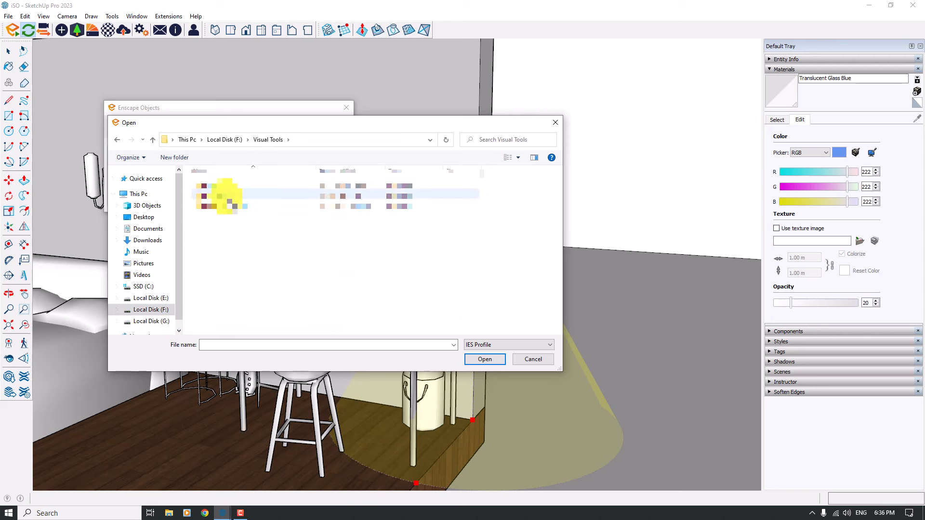
double_click(228, 196)
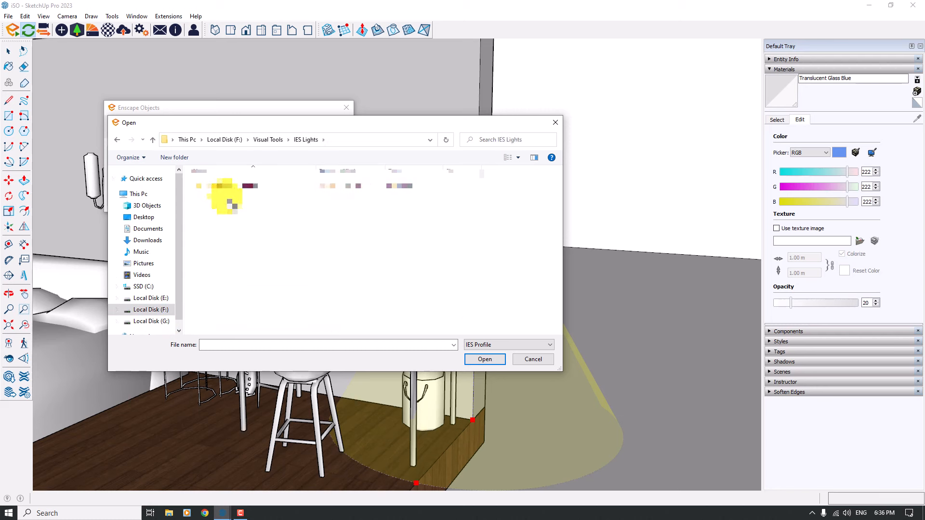
double_click(226, 185)
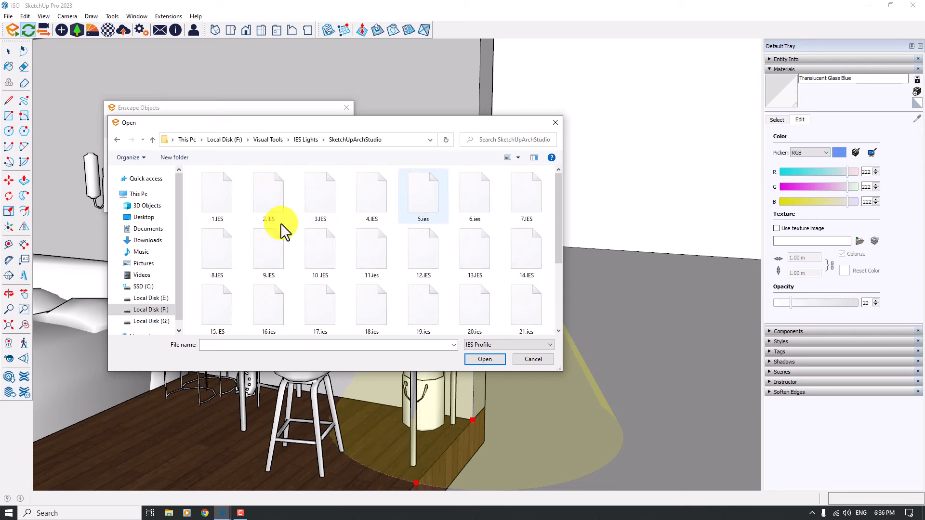
double_click(317, 252)
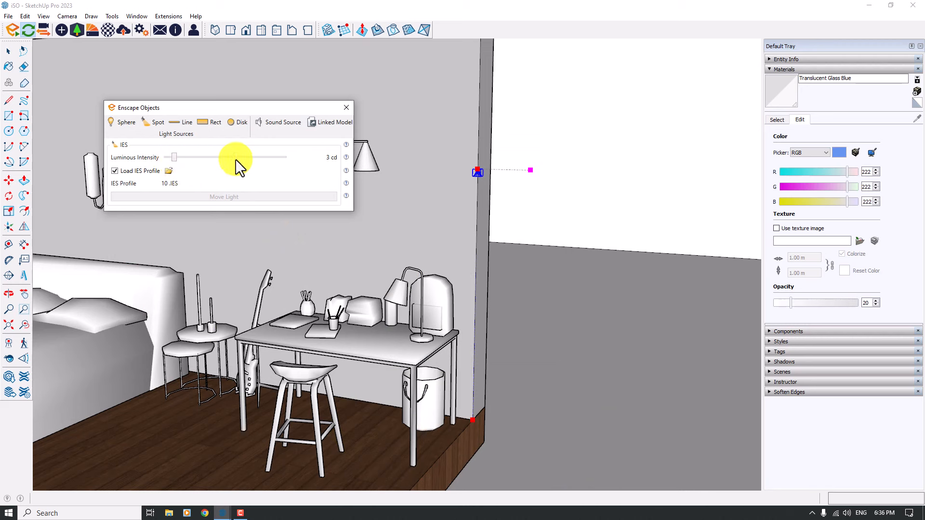
Step: Set the IES light's luminous intensity to 50 cd and close the Enscape Objects window
right_click(293, 158)
click(302, 175)
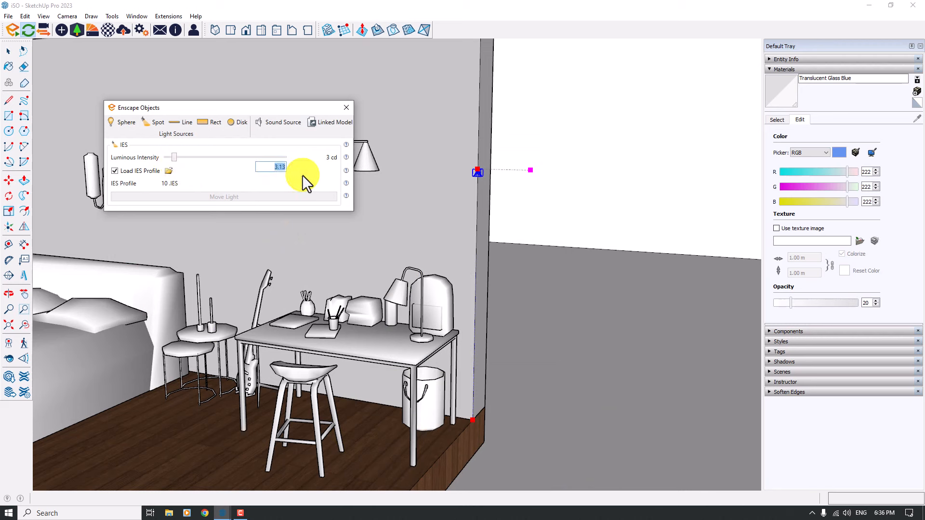
text(50)
key(Return)
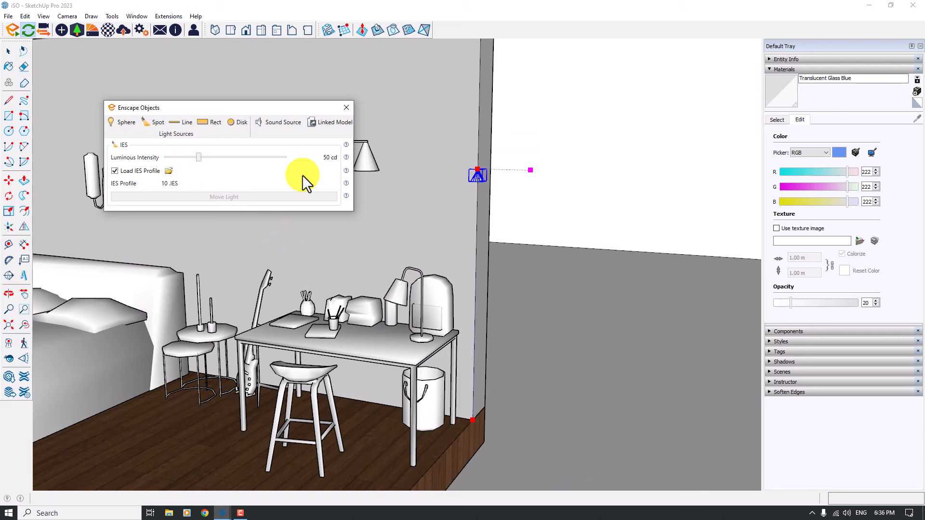
click(343, 111)
Step: Move the IES light from the wall's end edge to the opening of the wall lamp's cone shade above the desk
click(9, 180)
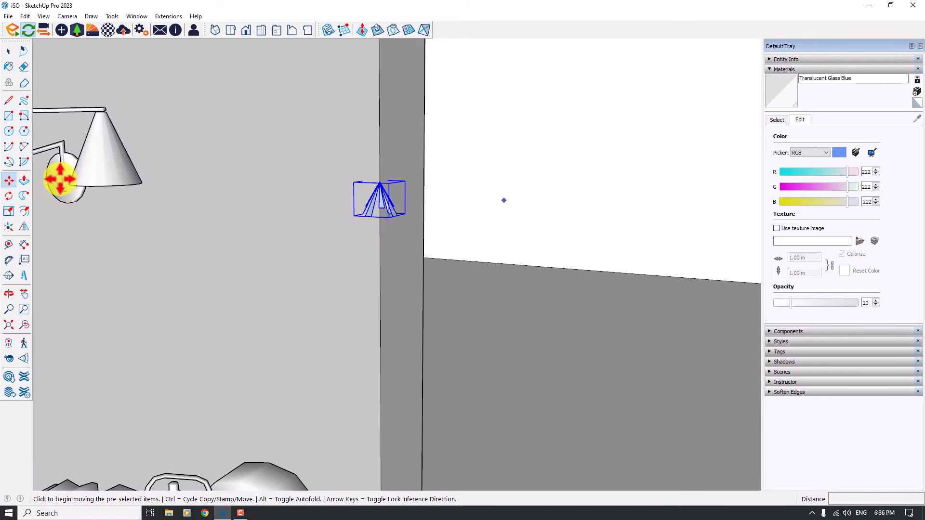
click(364, 186)
shift+middle_drag(377, 184, 409, 166)
scroll(378, 183, up, 3)
scroll(378, 183, up, 5)
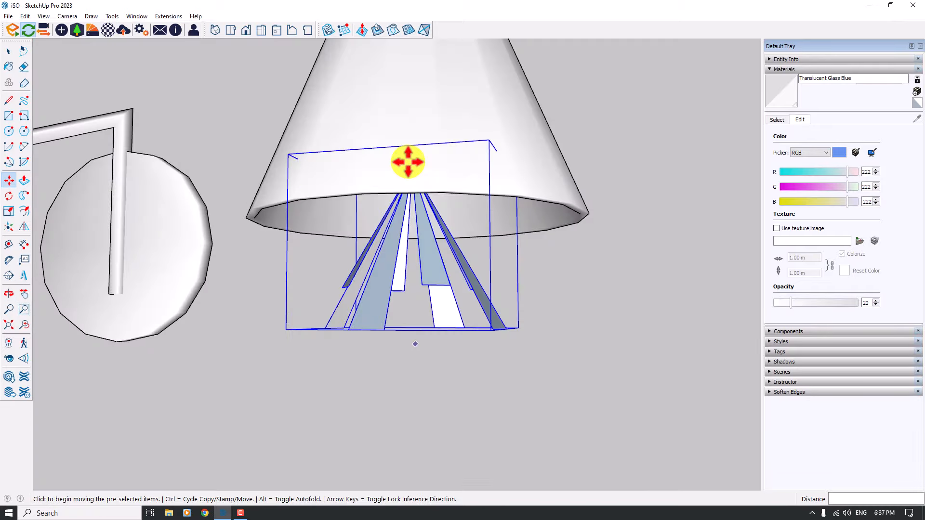
Step: Move the IES light about 0.07 m farther into the wall lamp's cone shade and clear the selection
scroll(424, 227, down, 5)
middle_drag(423, 227, 465, 374)
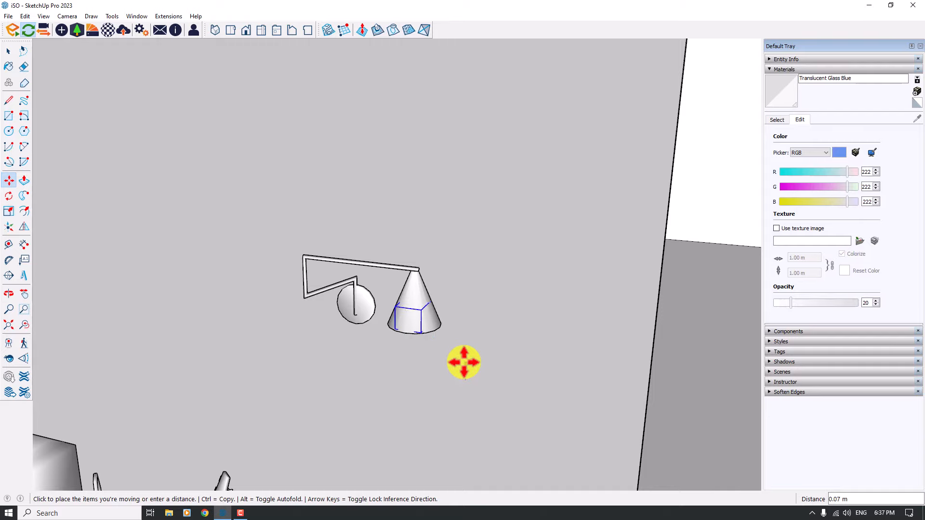
click(464, 362)
key(space)
scroll(427, 345, down, 4)
middle_drag(426, 345, 394, 331)
key(Escape)
scroll(395, 331, down, 4)
scroll(394, 331, up, 4)
scroll(383, 236, up, 3)
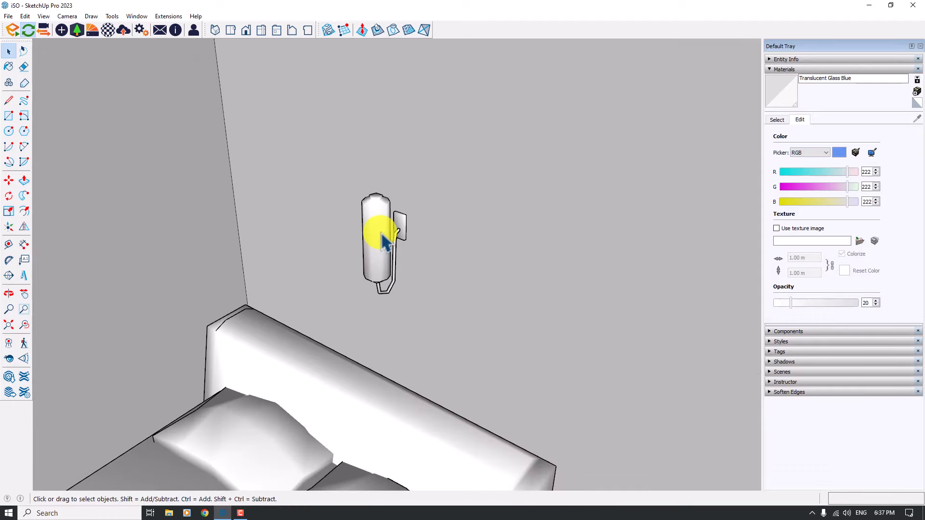
scroll(333, 252, down, 7)
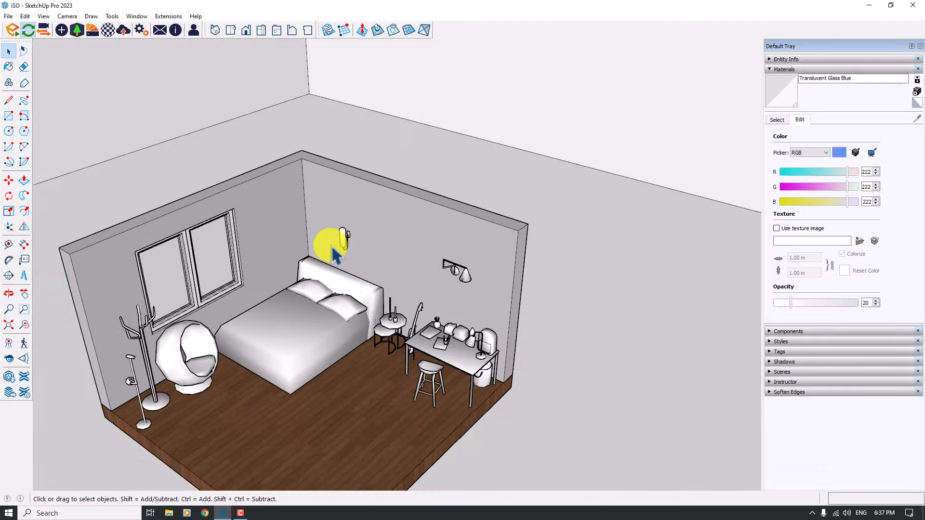
Step: Draw a 2.5 m line outward along the red axis from the window opening's lower outer corner
scroll(335, 254, down, 2)
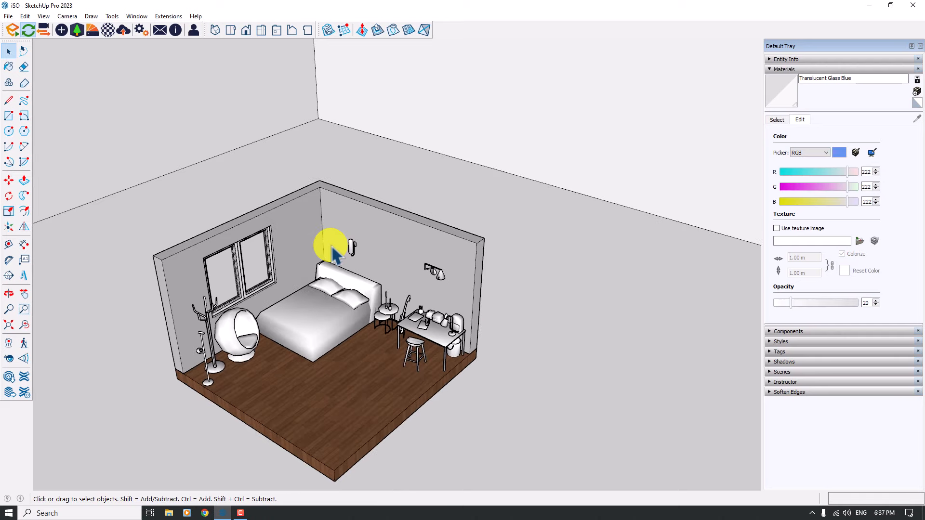
scroll(332, 247, down, 1)
mouse_move(331, 247)
middle_down()
mouse_move(366, 279)
mouse_move(334, 255)
middle_up()
scroll(331, 247, down, 2)
scroll(334, 253, down, 3)
middle_drag(332, 252, 335, 255)
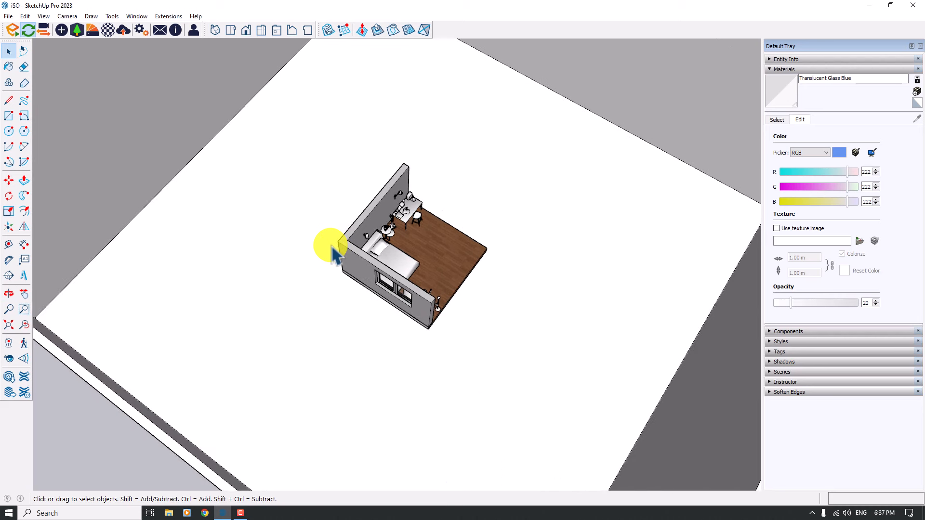
scroll(332, 252, up, 3)
click(9, 101)
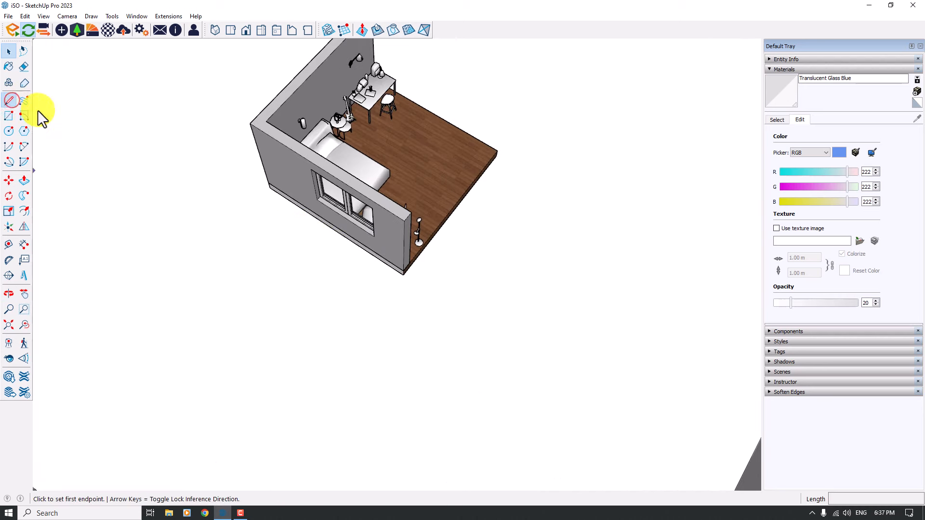
click(373, 235)
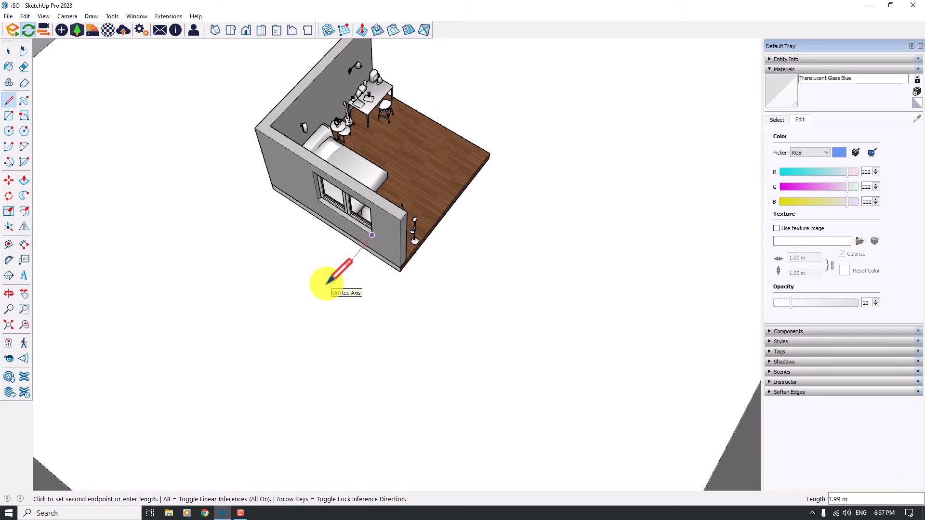
text(2.5)
key(Return)
Step: Continue the line 2.6 m up along the blue axis and 2 m farther out along the red axis
scroll(326, 285, down, 4)
middle_drag(326, 284, 413, 200)
scroll(329, 282, up, 5)
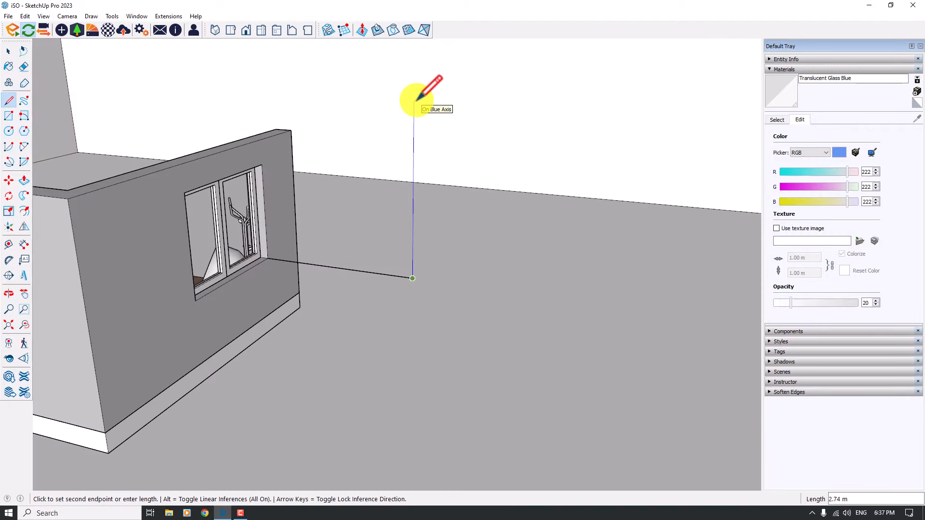
text(2.6)
key(Return)
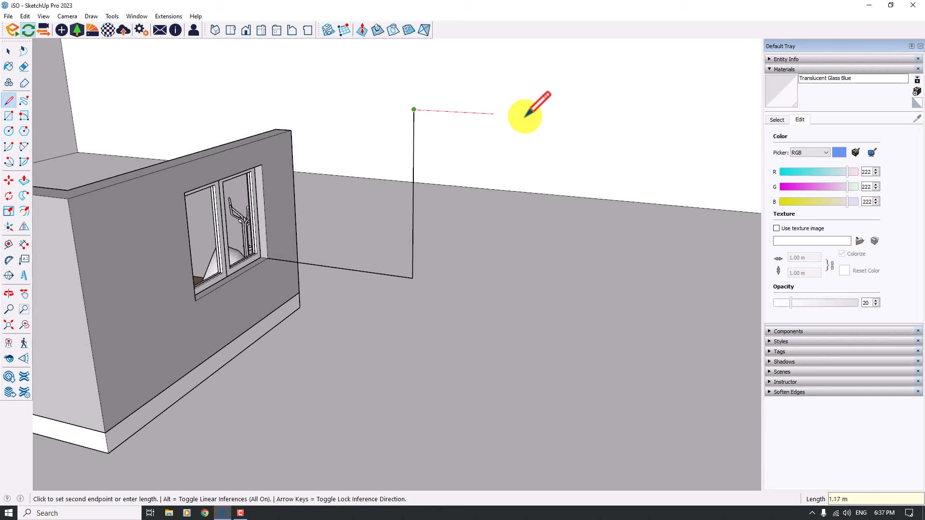
click(553, 117)
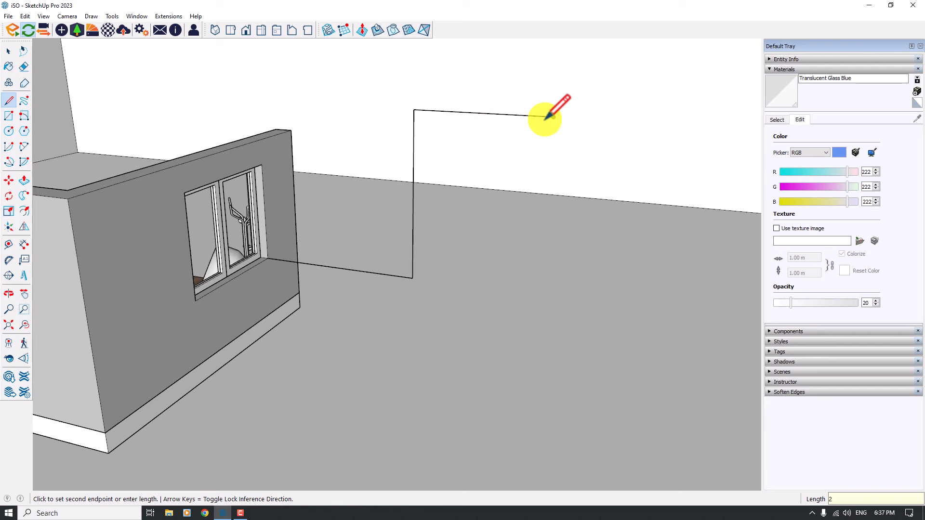
Step: Join the path's free end to the window's lower corner with a diagonal line and erase the other construction lines
click(267, 259)
key(space)
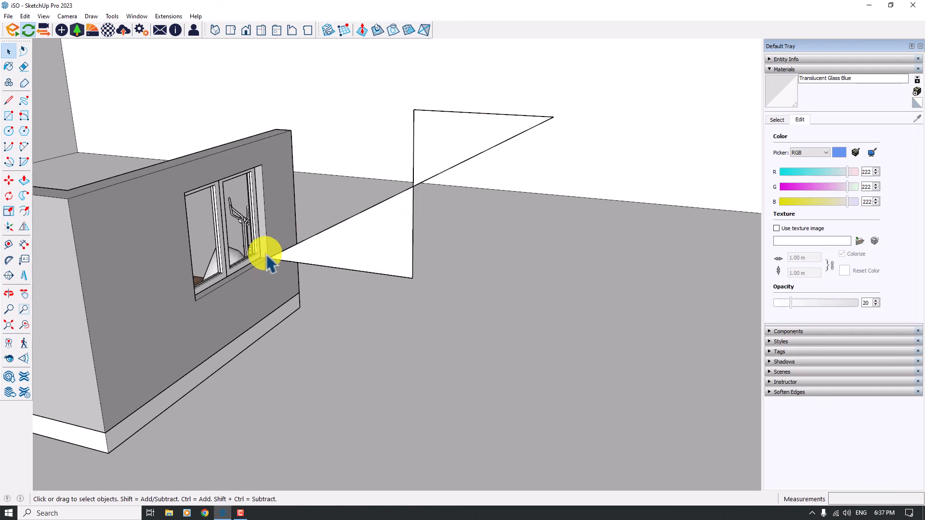
click(24, 66)
click(404, 276)
drag(418, 142, 416, 108)
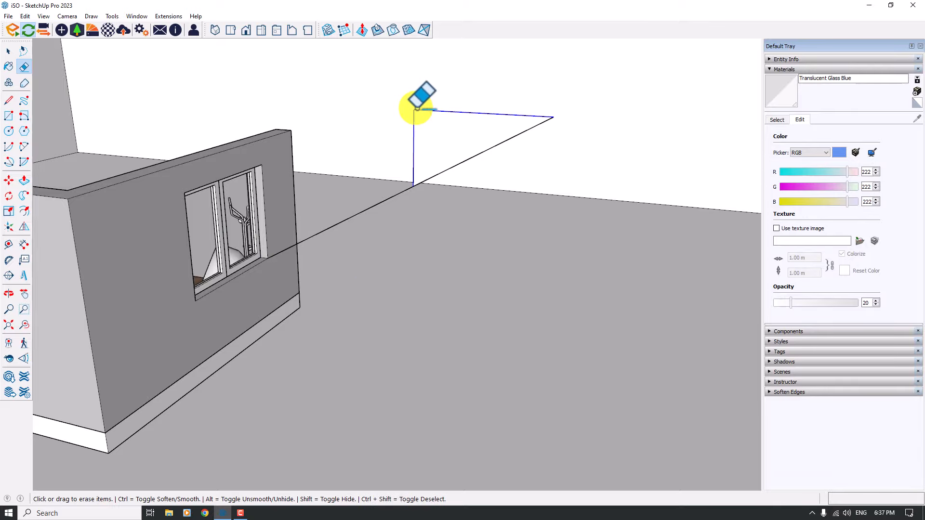
Step: Draw a 2 m line along the green axis from the diagonal line's outer end
middle_drag(416, 108, 313, 103)
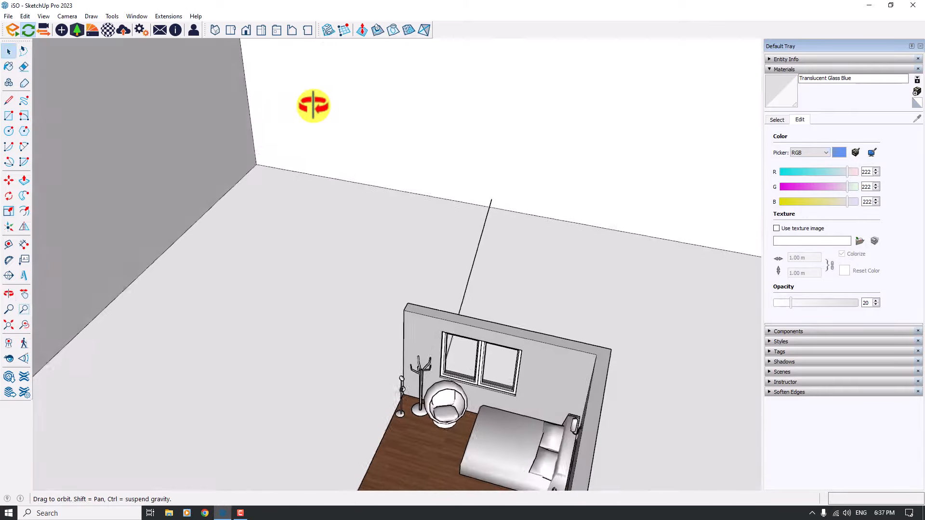
click(9, 100)
click(489, 197)
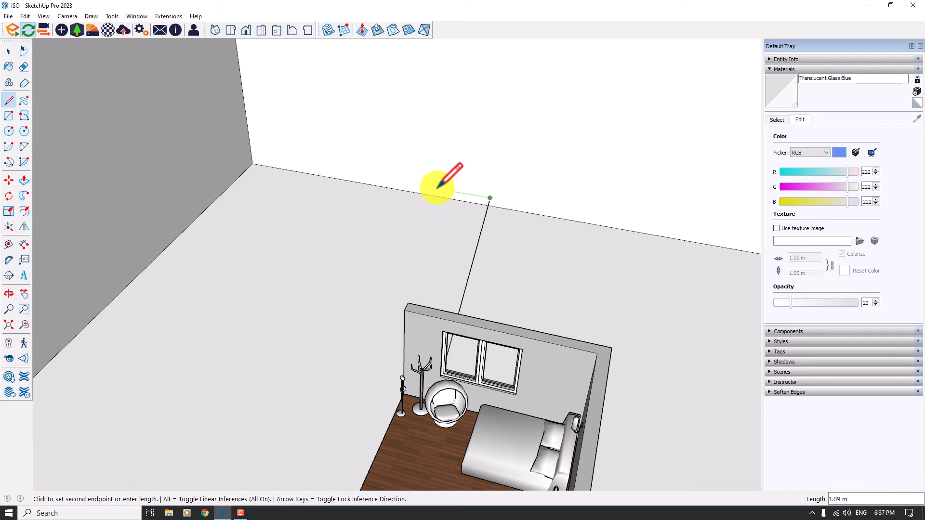
text(2)
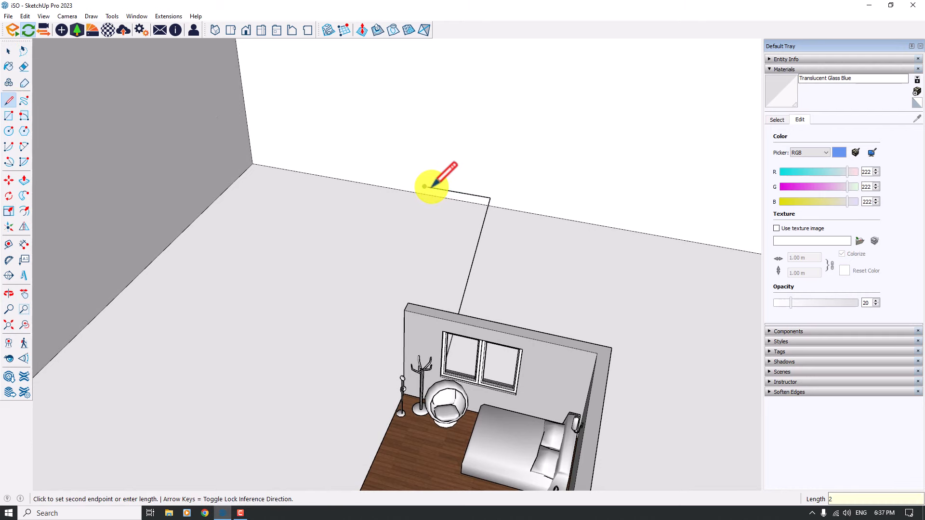
Step: Draw a new diagonal from the green-axis line's end to the window's lower corner and erase the two older lines
middle_drag(429, 181, 289, 367)
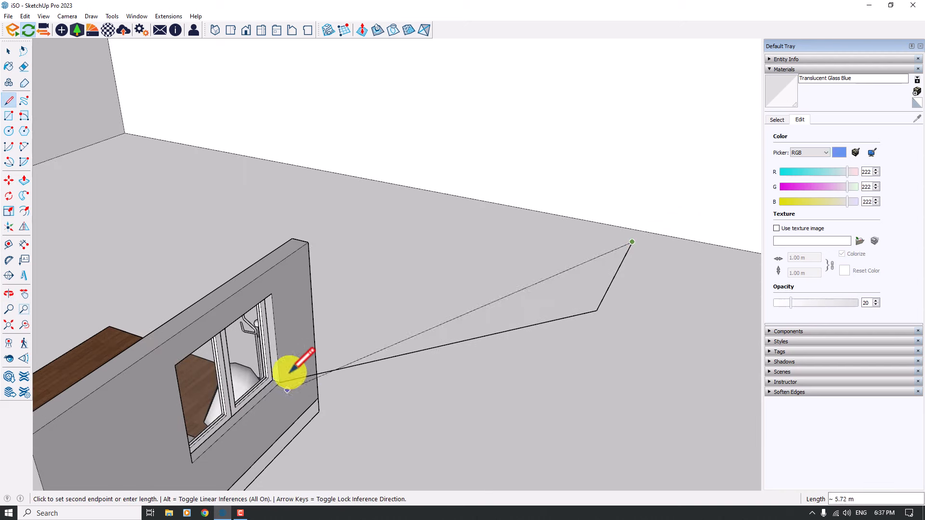
click(283, 379)
key(space)
click(23, 67)
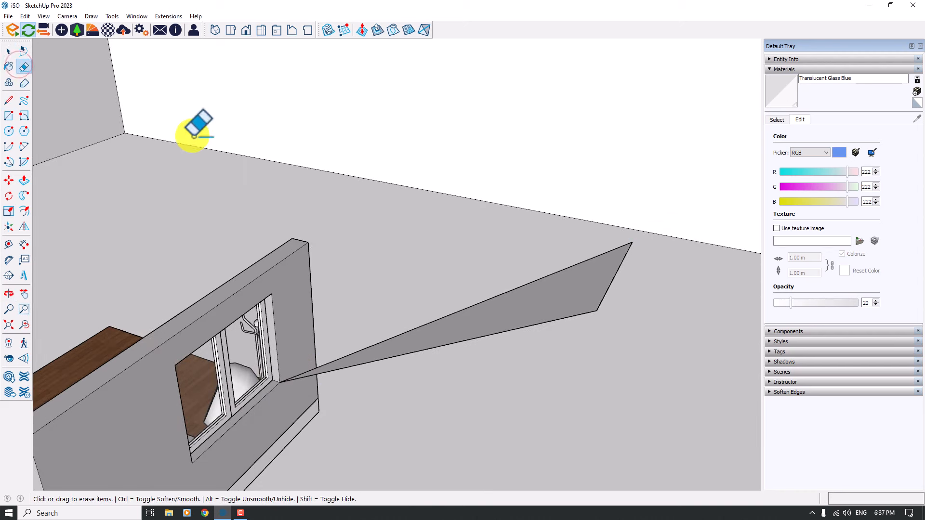
drag(596, 309, 589, 318)
middle_drag(588, 320, 582, 322)
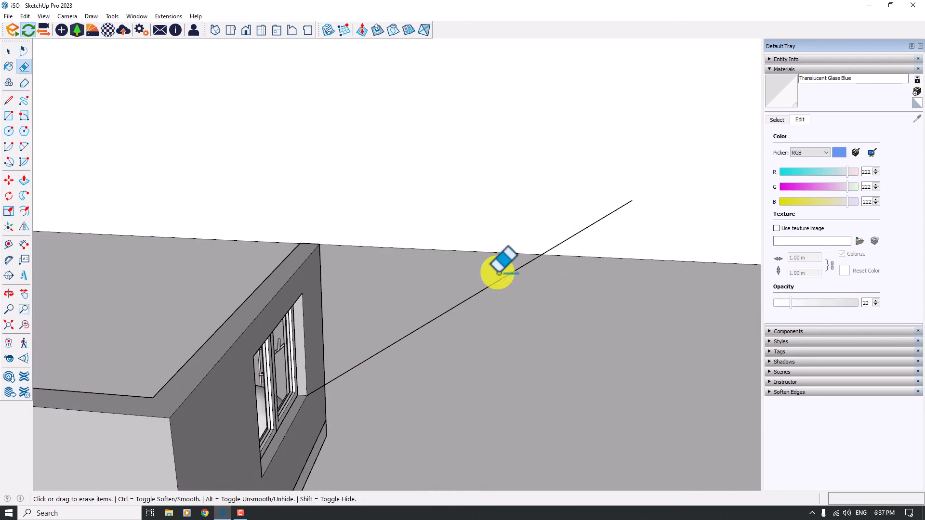
Step: Place an Enscape spot light near the diagonal line's outer end, aimed along the line at the window's lower corner
click(62, 32)
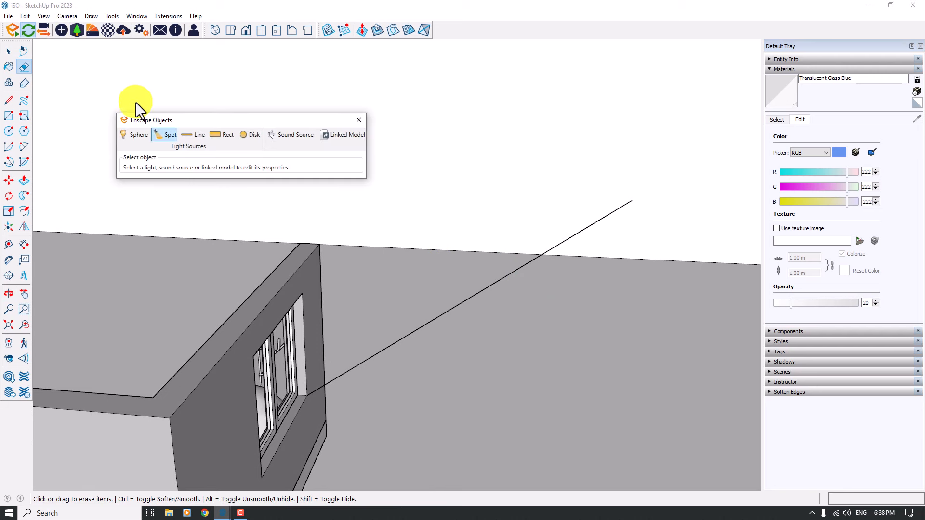
click(169, 136)
click(484, 291)
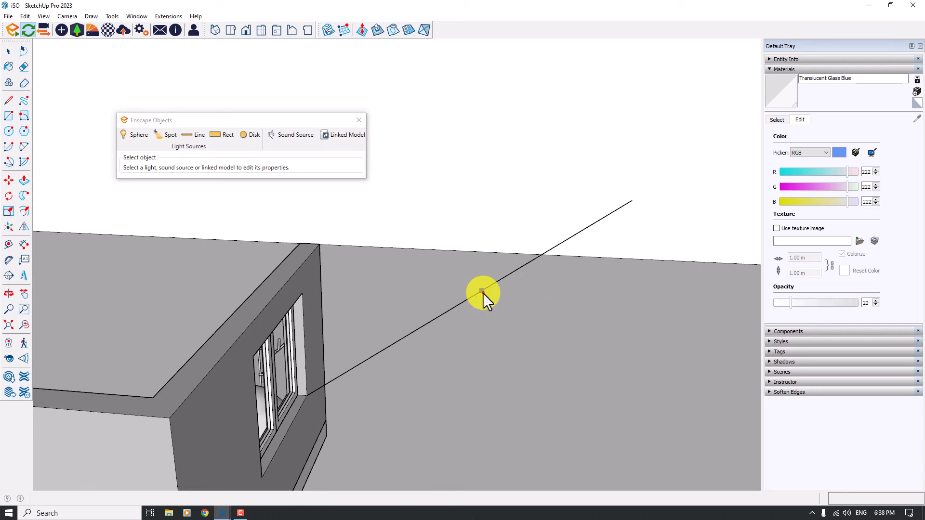
click(619, 208)
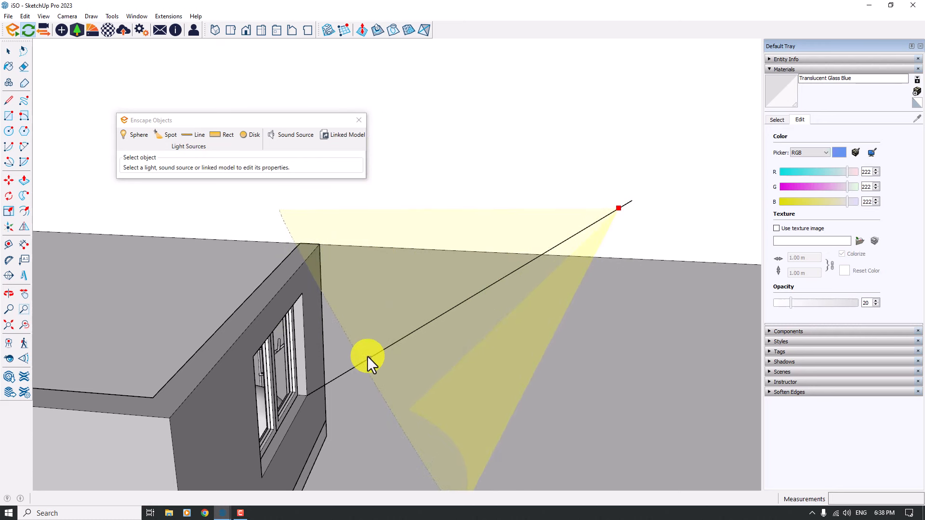
click(492, 279)
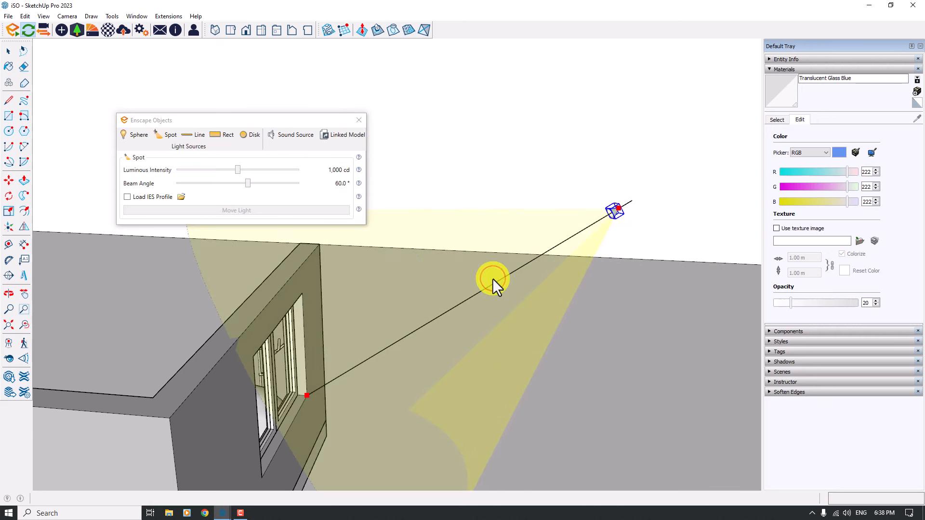
Step: Load the IES profile 12.IES for the spot light, set its luminous intensity to 50 cd, and close the Enscape Objects window
click(179, 196)
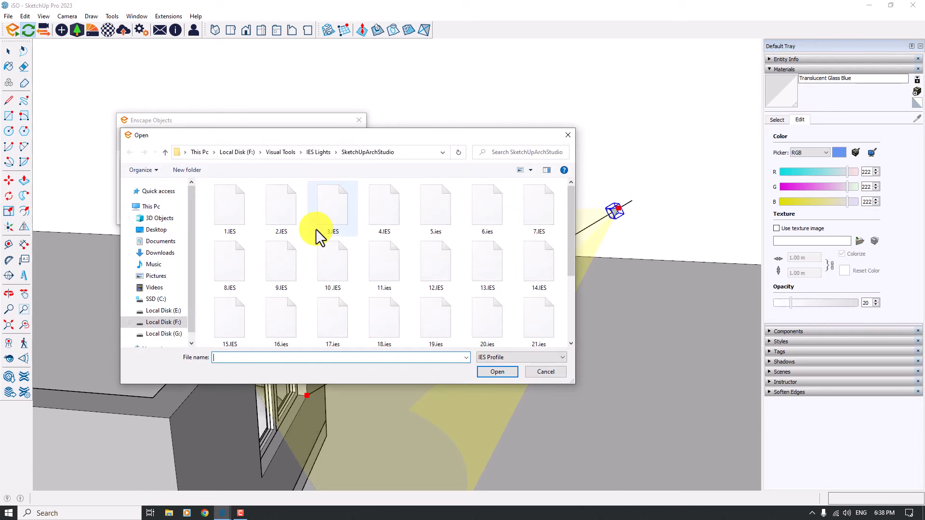
double_click(424, 262)
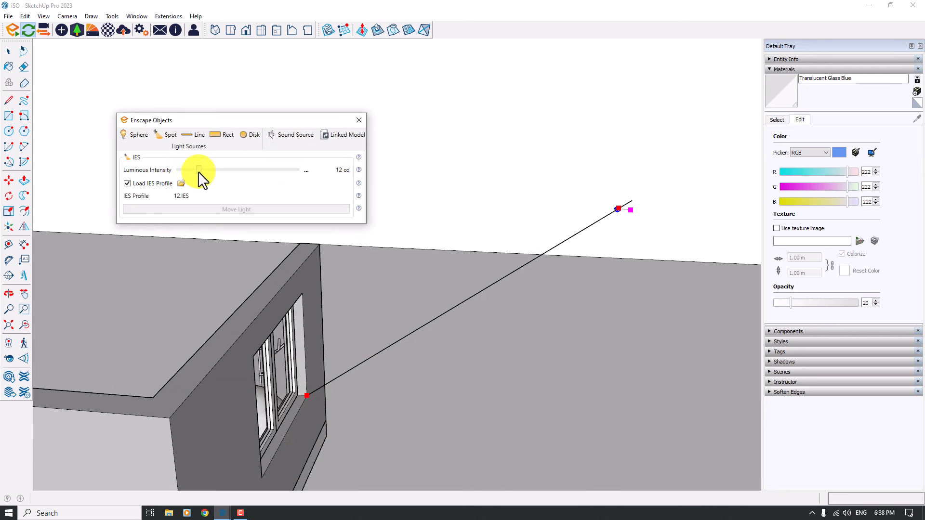
right_click(304, 171)
click(316, 187)
text(50)
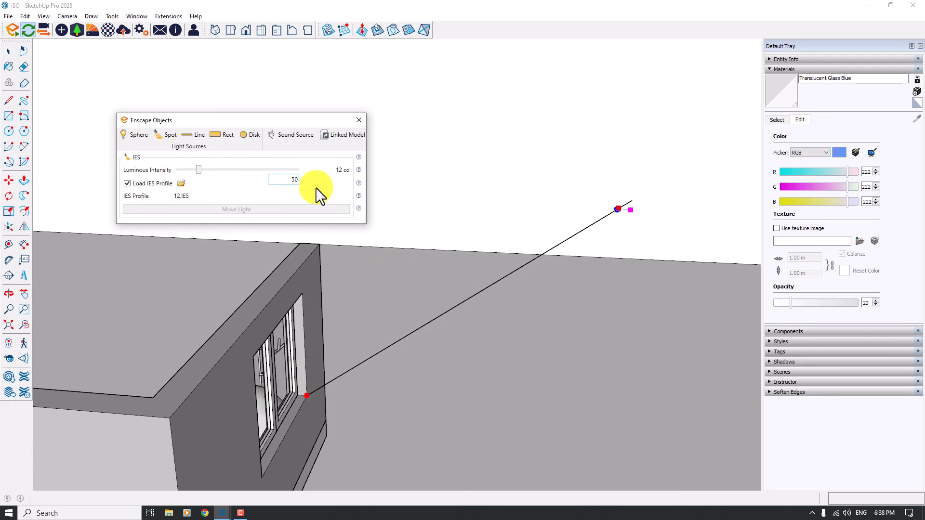
key(Return)
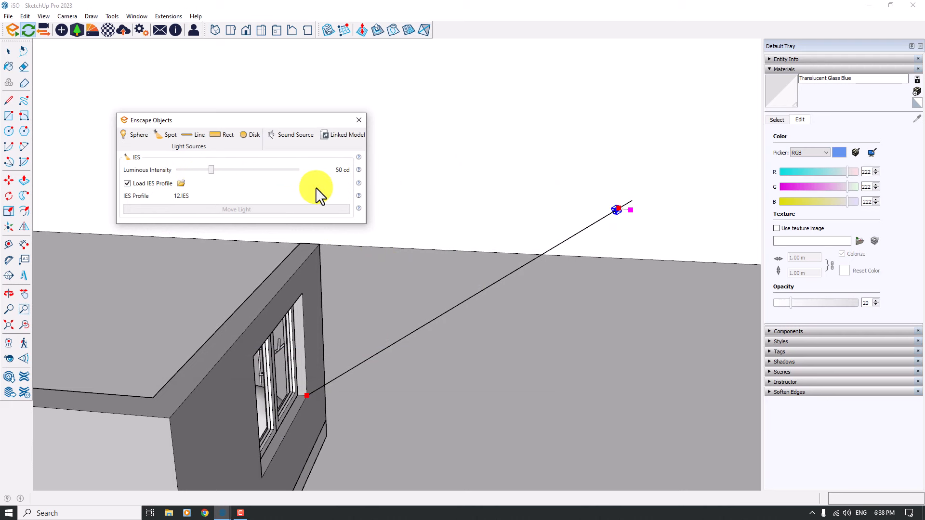
click(360, 118)
Step: Move the IES light to the outer end of the diagonal line
middle_drag(361, 118, 360, 120)
click(10, 181)
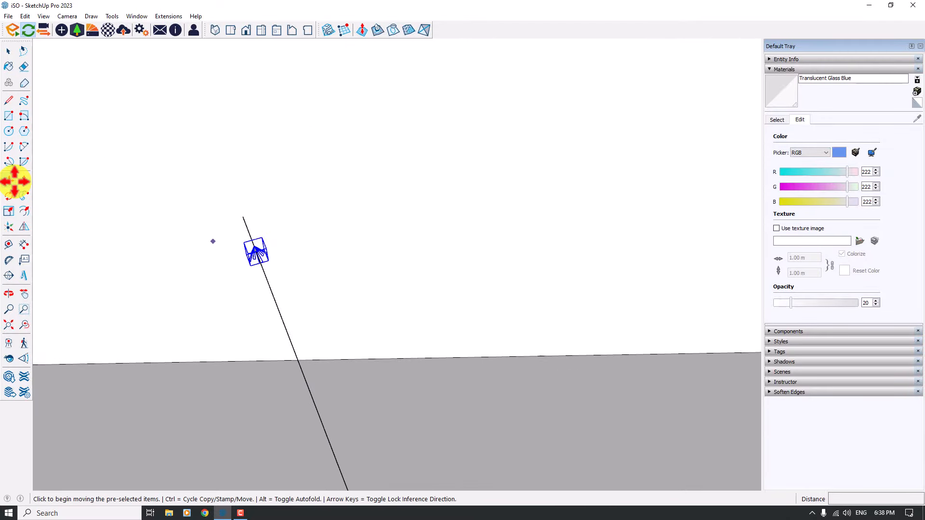
click(242, 242)
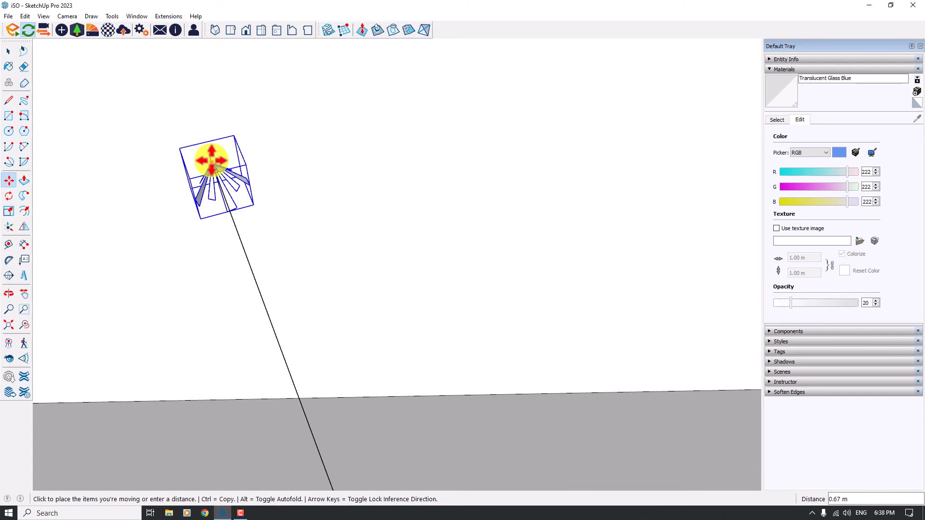
click(211, 158)
Step: Copy the IES light 0.36 m sideways, parallel to the window wall, and repeat it as a 4x array
scroll(290, 215, down, 5)
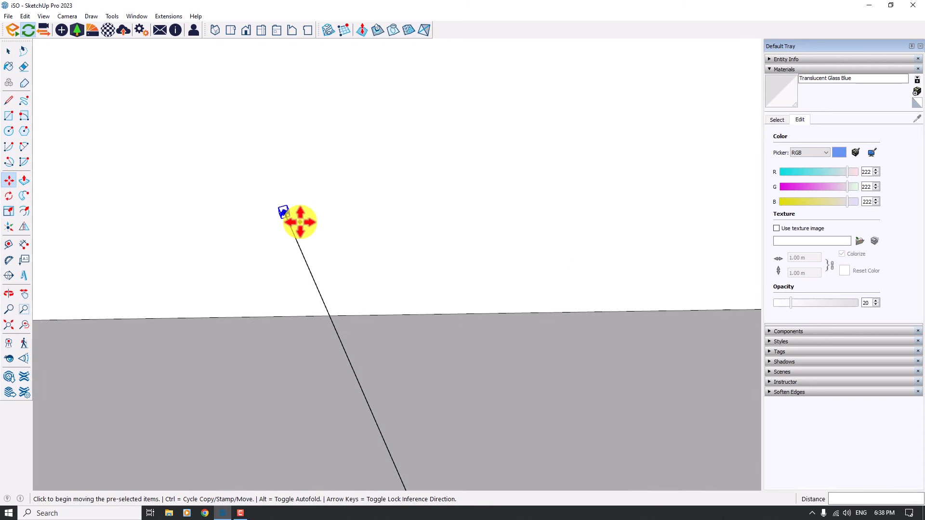
middle_drag(299, 222, 289, 181)
key(ctrl)
click(289, 181)
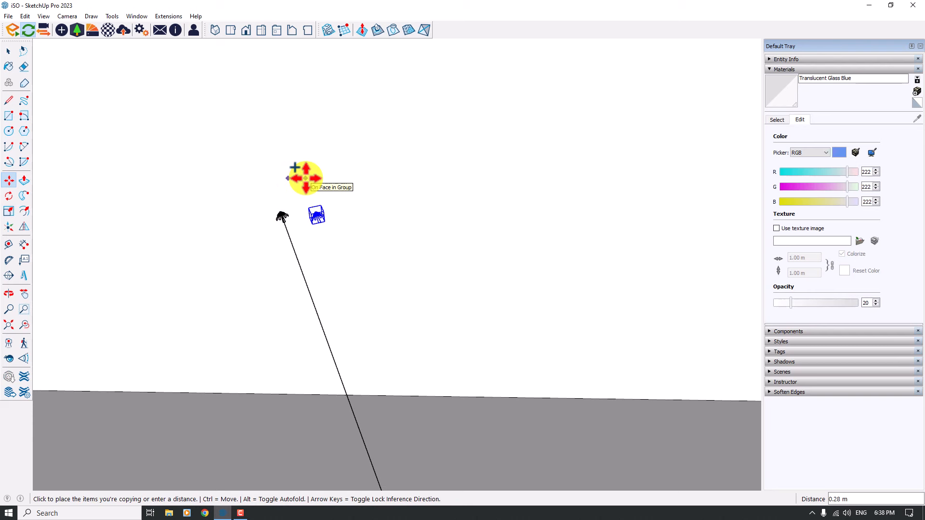
text(0.36)
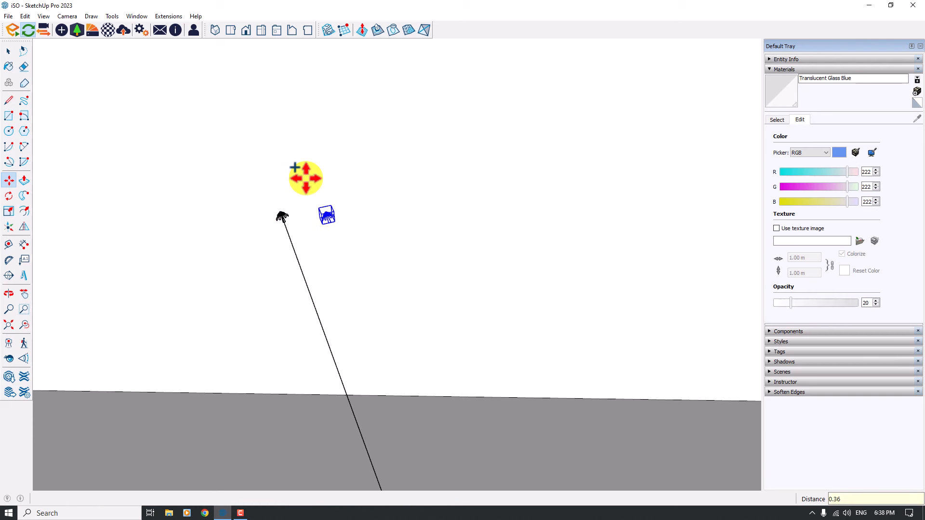
key(Return)
scroll(330, 237, up, 5)
text(4x)
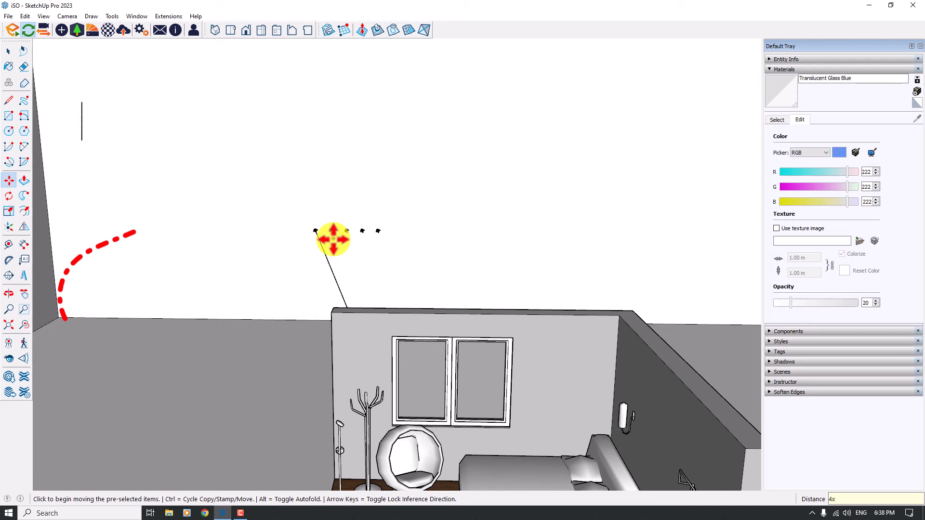
Step: Select only the row of five IES lights and copy it 0.26 m upward
key(space)
scroll(330, 237, up, 3)
drag(457, 178, 252, 236)
scroll(262, 238, up, 2)
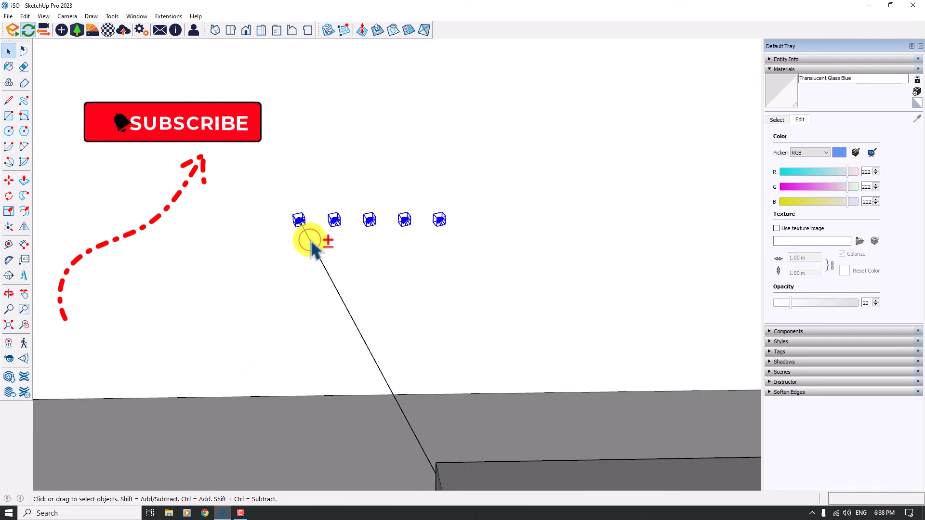
key(m)
middle_drag(311, 248, 246, 207)
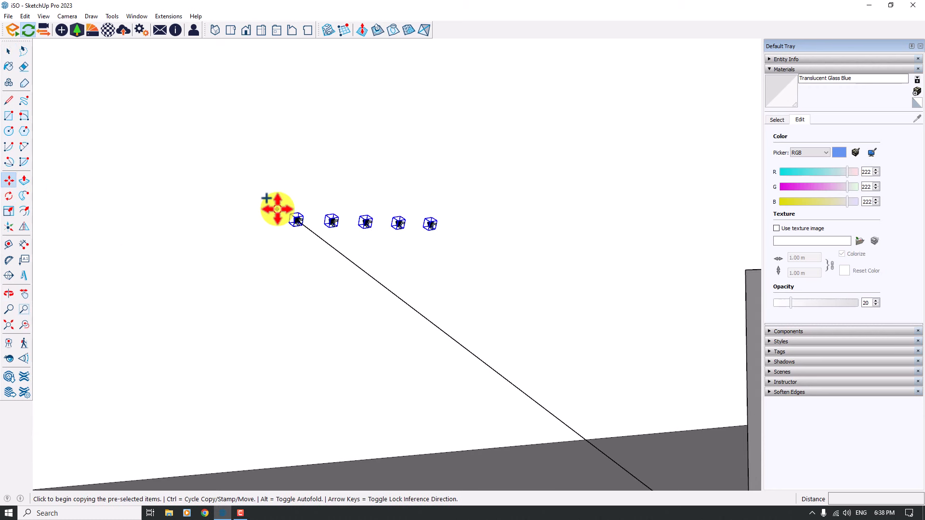
click(277, 209)
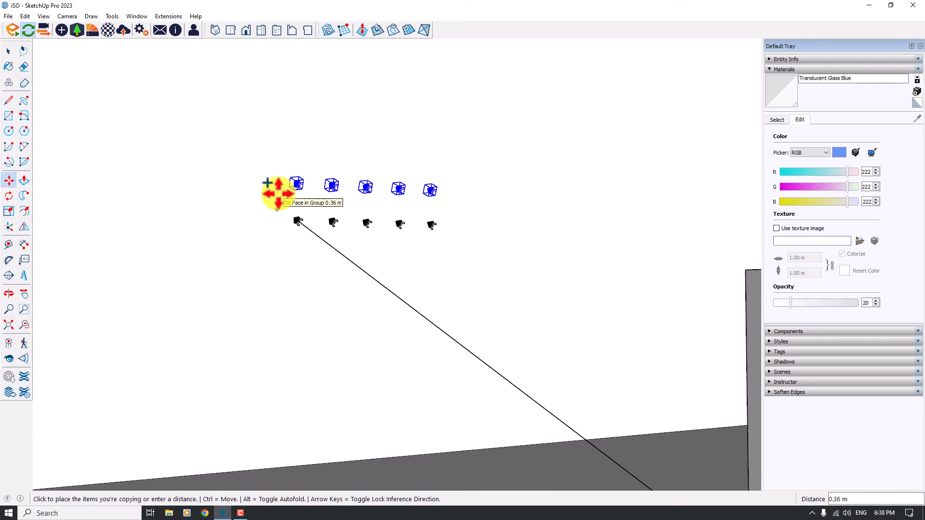
text(0.)
key(Return)
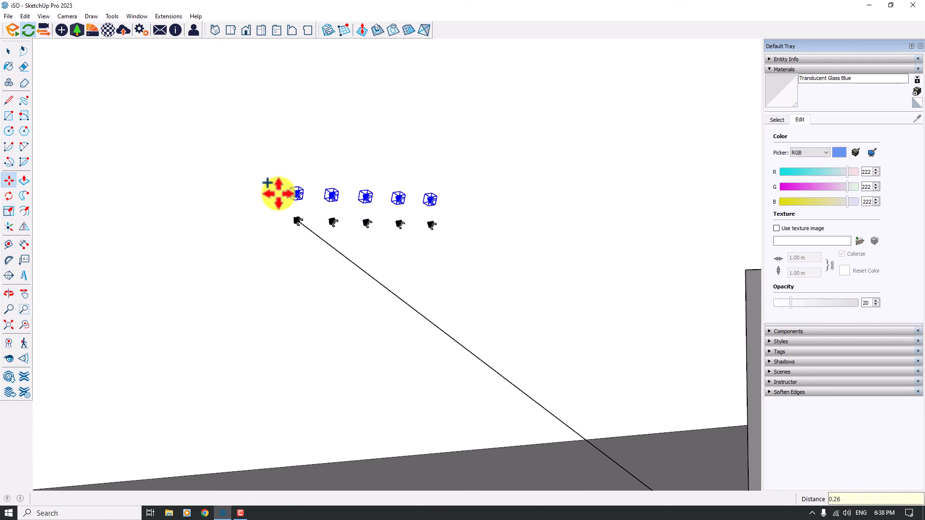
Step: Copy the upper row of five IES lights 0.52 m straight down to form a third row
click(279, 193)
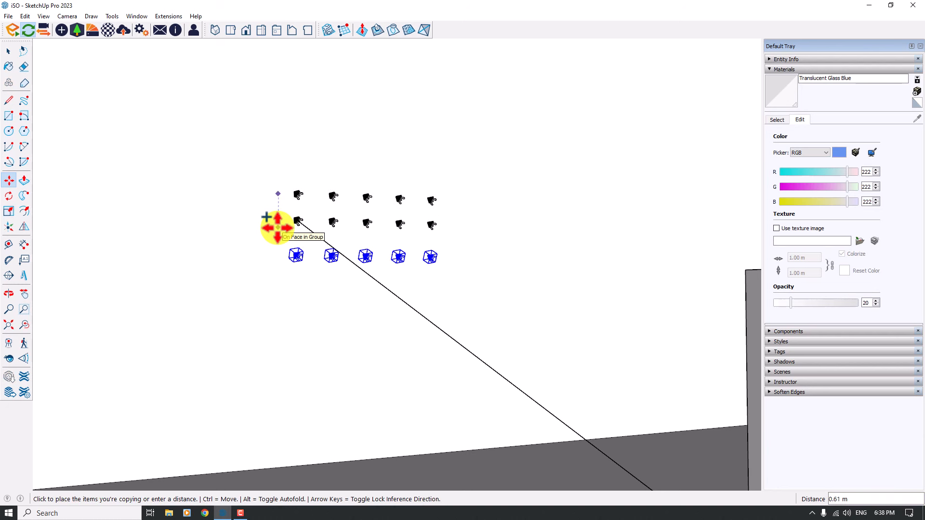
text(0.52)
key(Return)
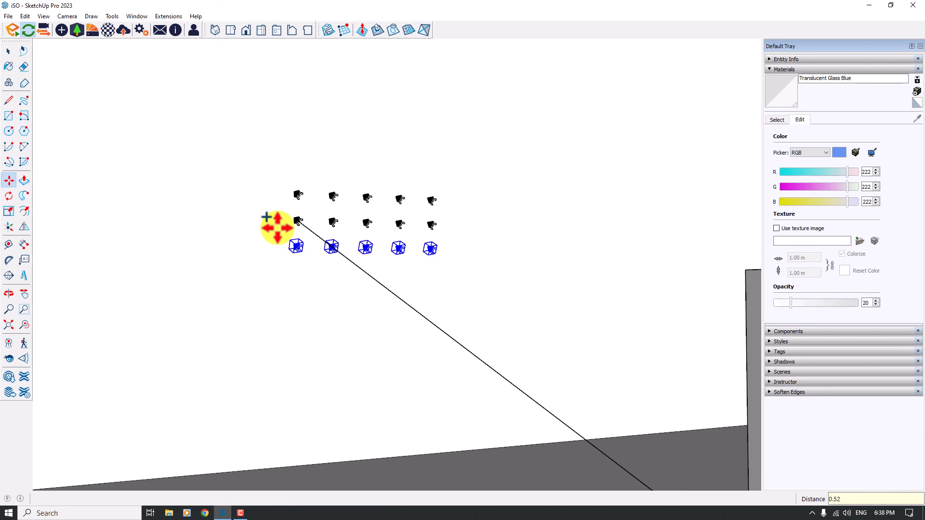
Step: Repeat the downward 0.52 m copy of the five-light row as a 3x array and finish the command
text(3x)
key(Return)
key(space)
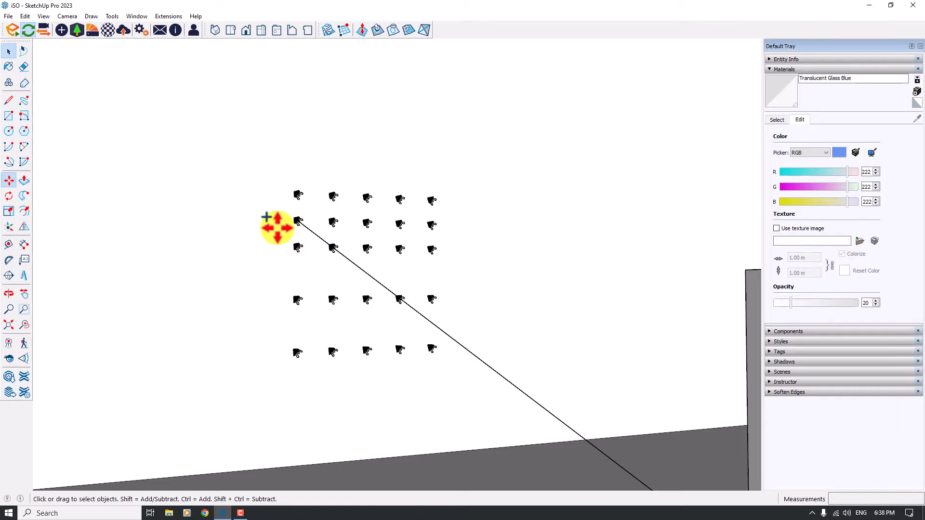
Step: Inspect the light grid outside the window and its placement relative to the whole bedroom
scroll(277, 228, down, 2)
middle_drag(277, 228, 291, 243)
scroll(336, 301, down, 3)
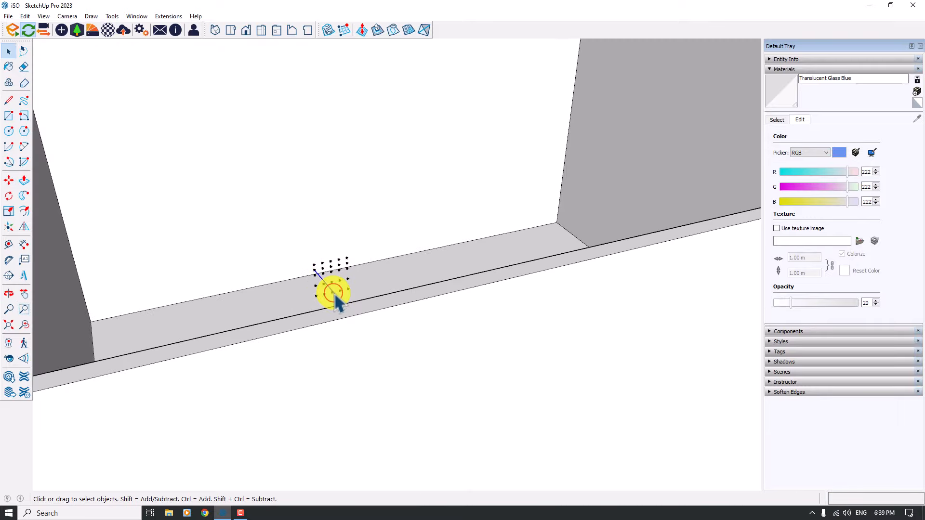
middle_drag(335, 294, 334, 295)
scroll(327, 296, up, 3)
scroll(293, 337, down, 3)
scroll(292, 340, up, 3)
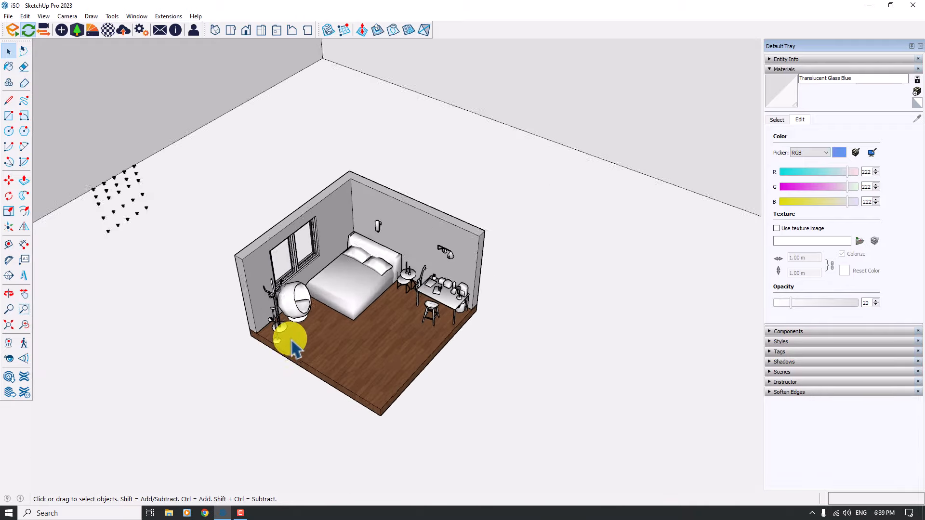
scroll(295, 347, up, 1)
scroll(292, 341, up, 5)
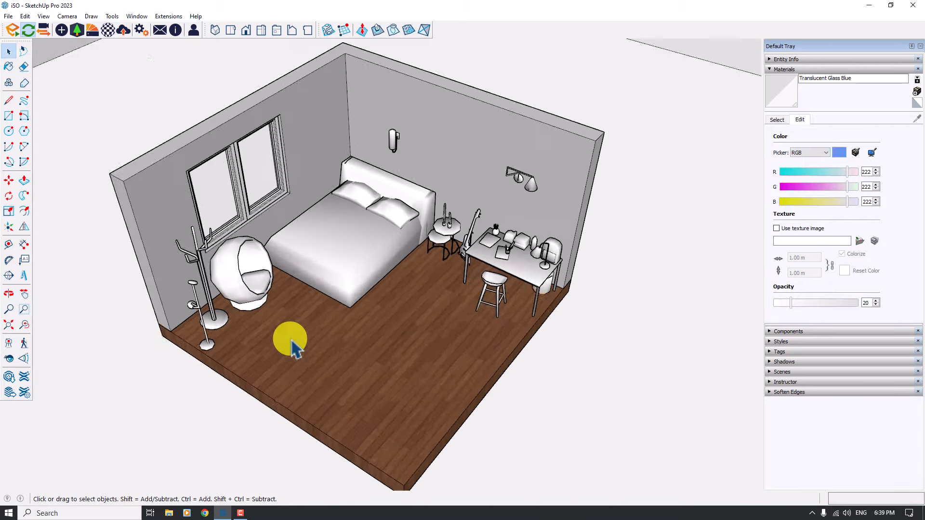
middle_drag(292, 341, 287, 329)
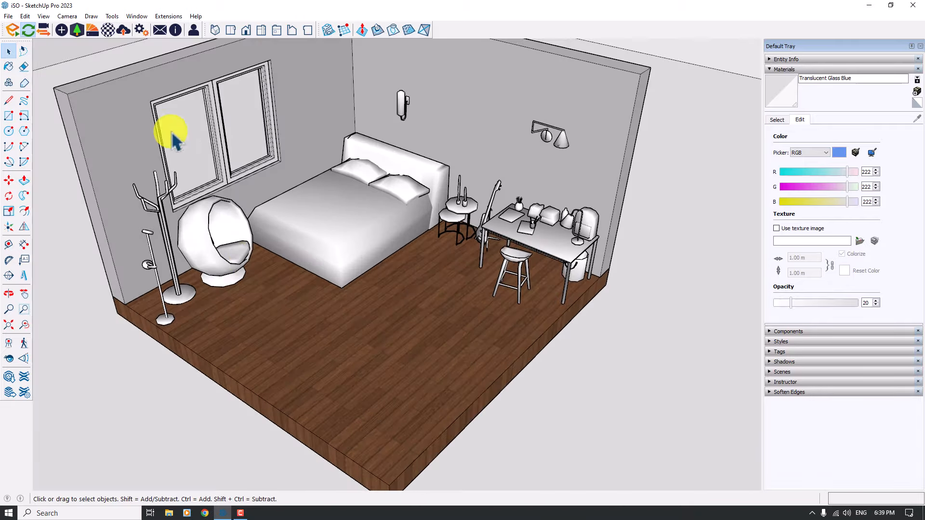
Step: In the Enscape Material Editor, remove Wood 01, Brick Bond's reflection texture and set roughness to 29%, normal map intensity to 156% and specular to 66%
click(112, 31)
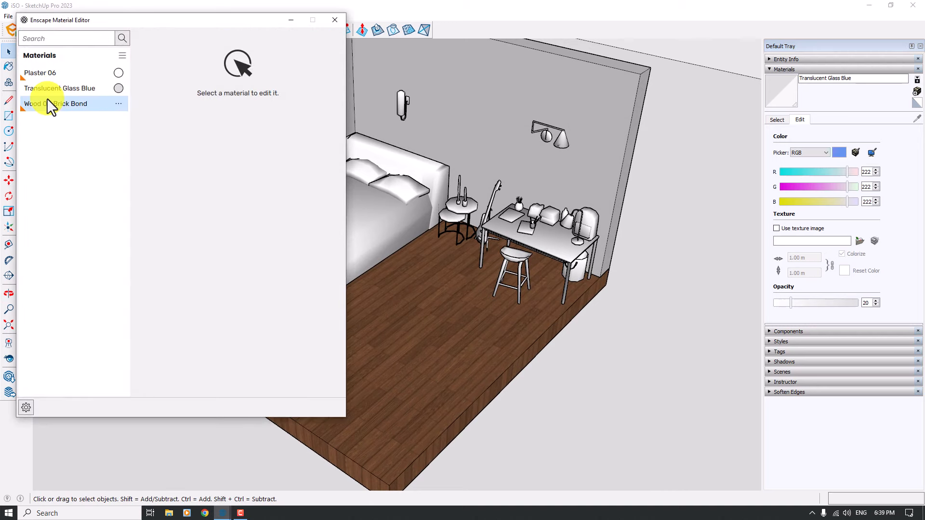
click(54, 73)
click(46, 106)
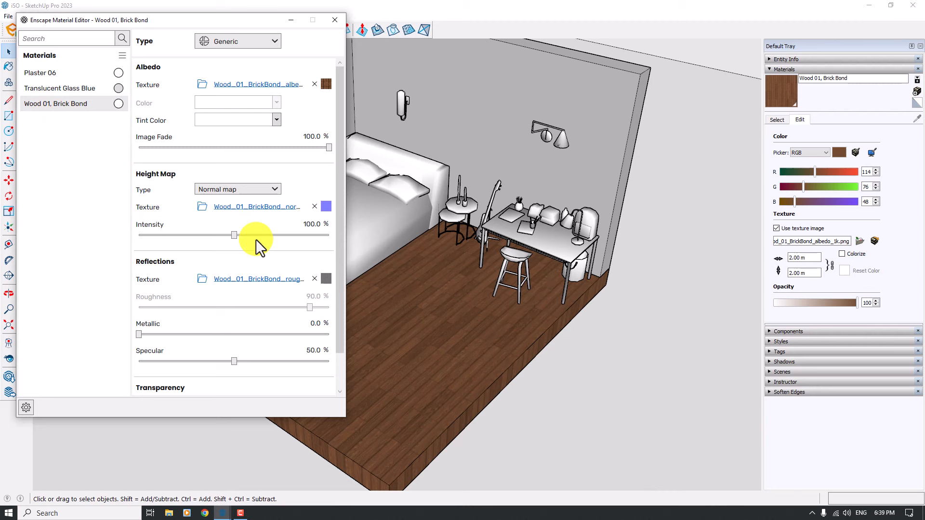
click(314, 279)
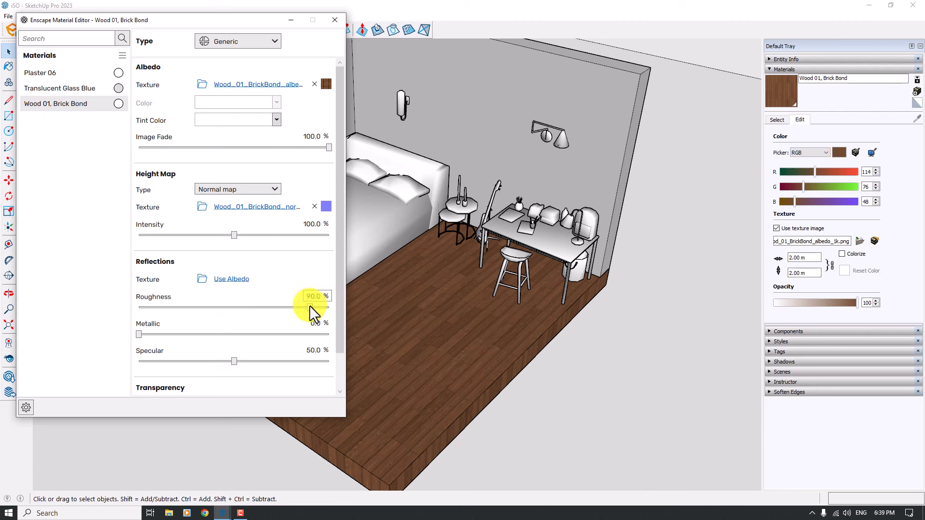
drag(309, 305, 238, 307)
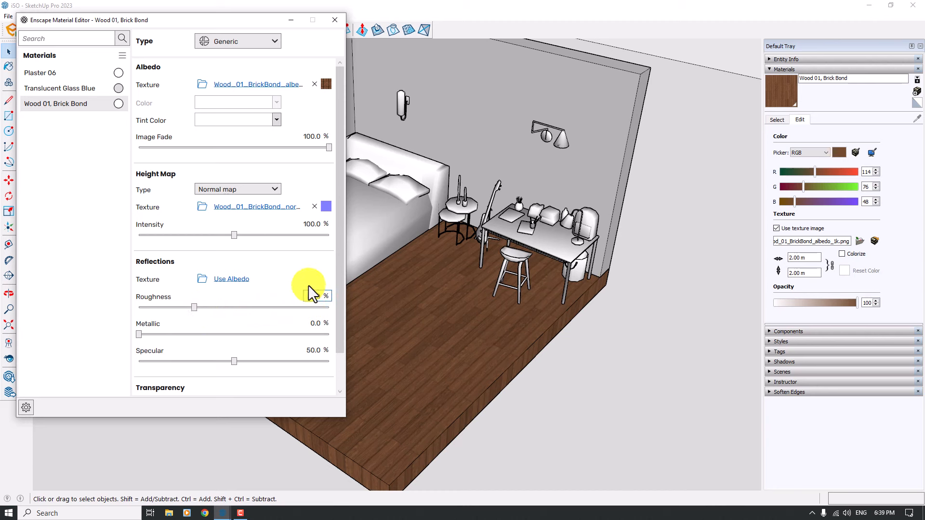
click(310, 224)
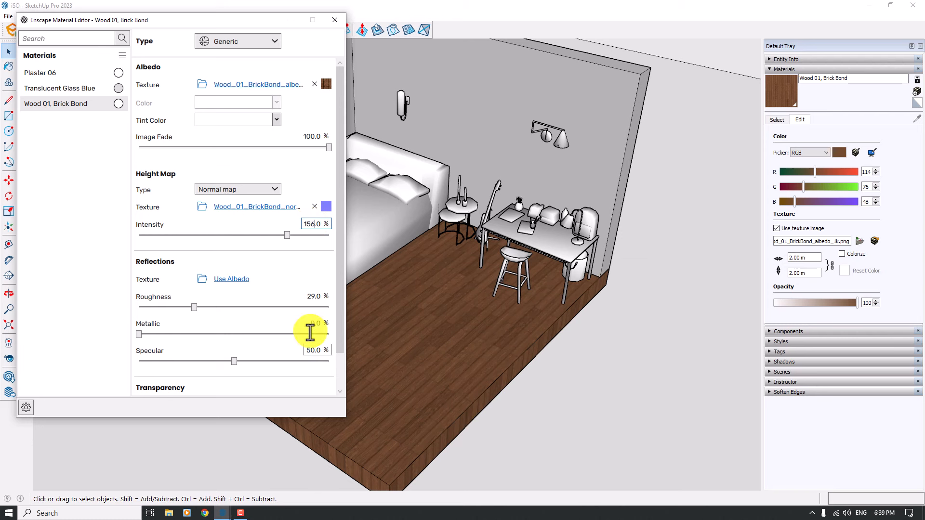
double_click(309, 352)
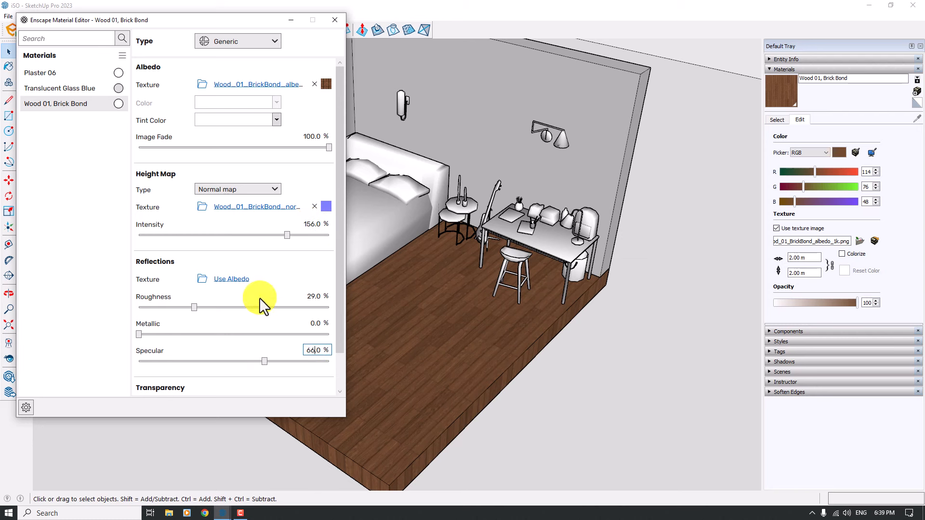
Step: Set the Plaster 06 material's normal map intensity to 154% and roughness to 59%, and close the material editor
click(61, 74)
double_click(315, 225)
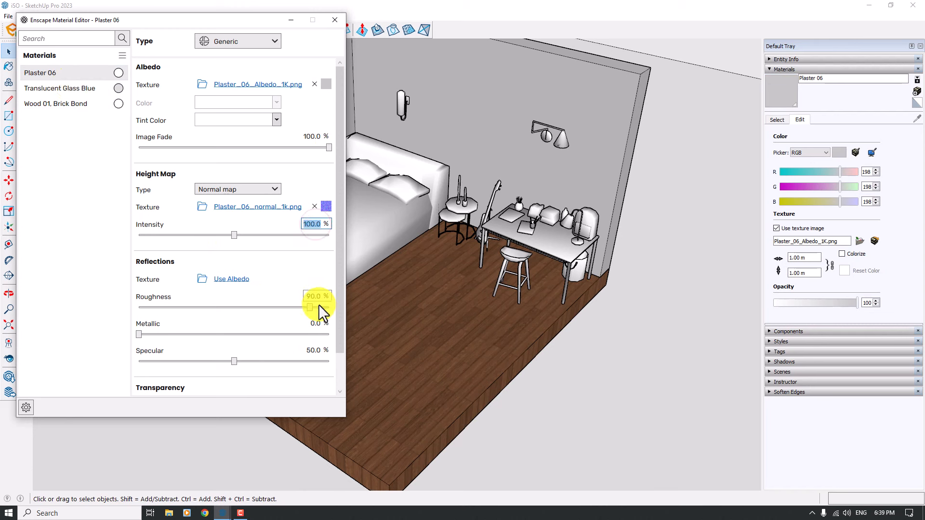
text(154)
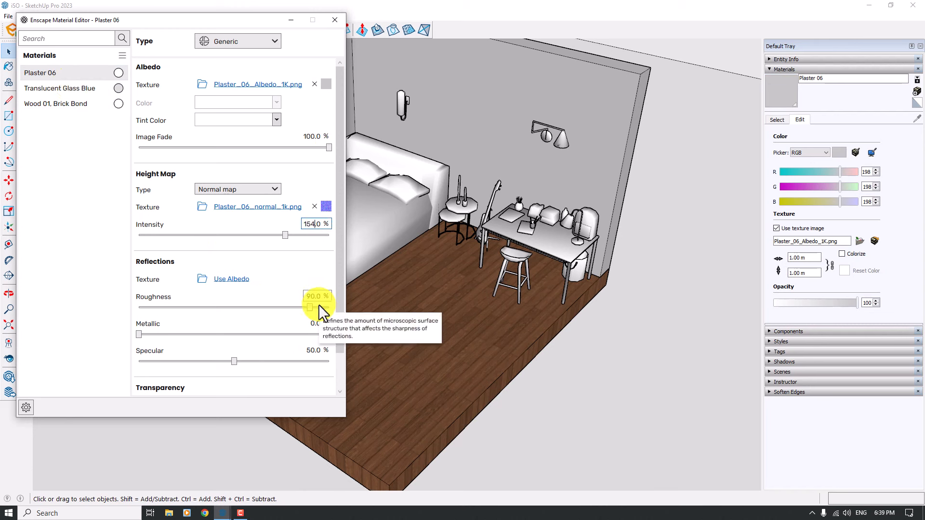
double_click(310, 297)
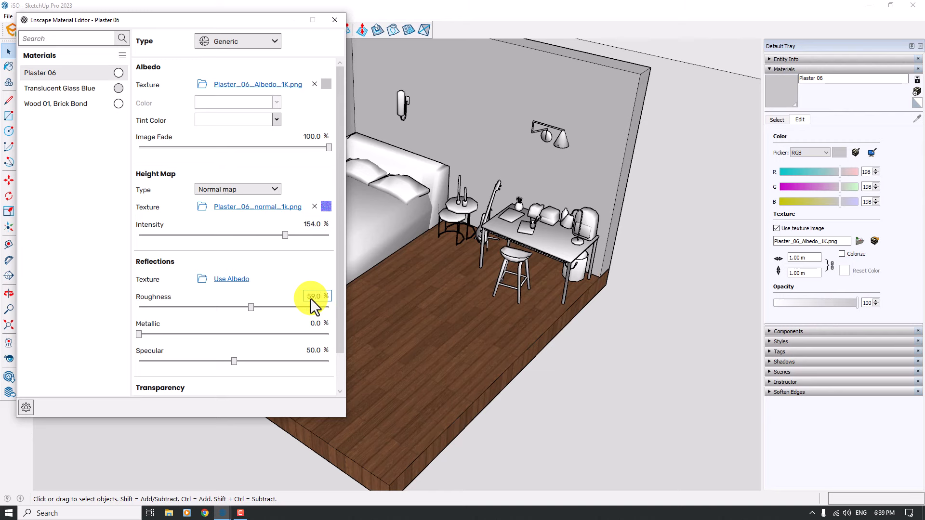
click(73, 91)
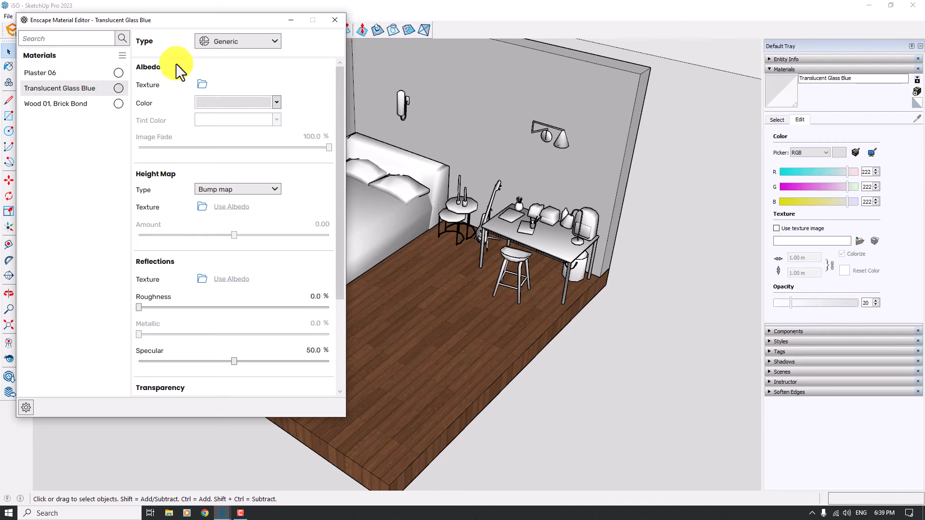
click(334, 21)
Step: Show hidden objects and unhide the lid group covering the large box around the bedroom
scroll(344, 337, up, 10)
scroll(346, 339, down, 10)
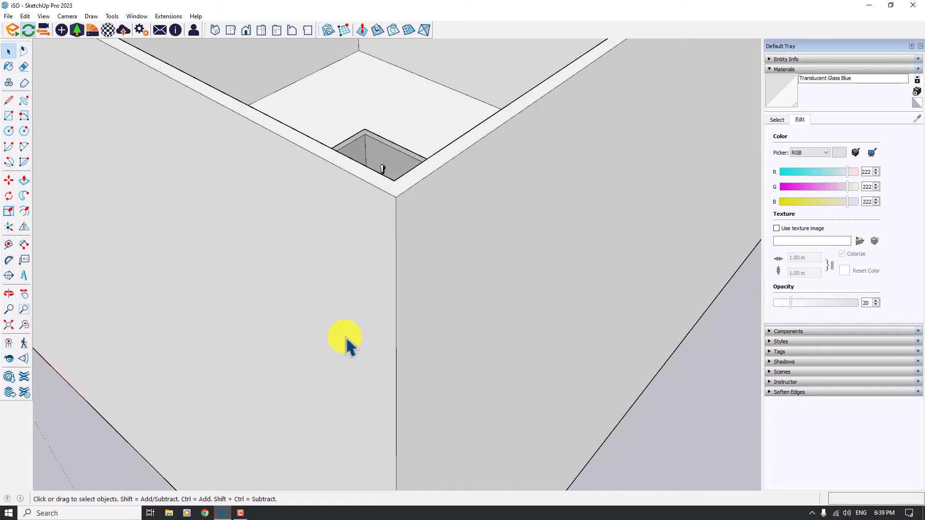
click(44, 16)
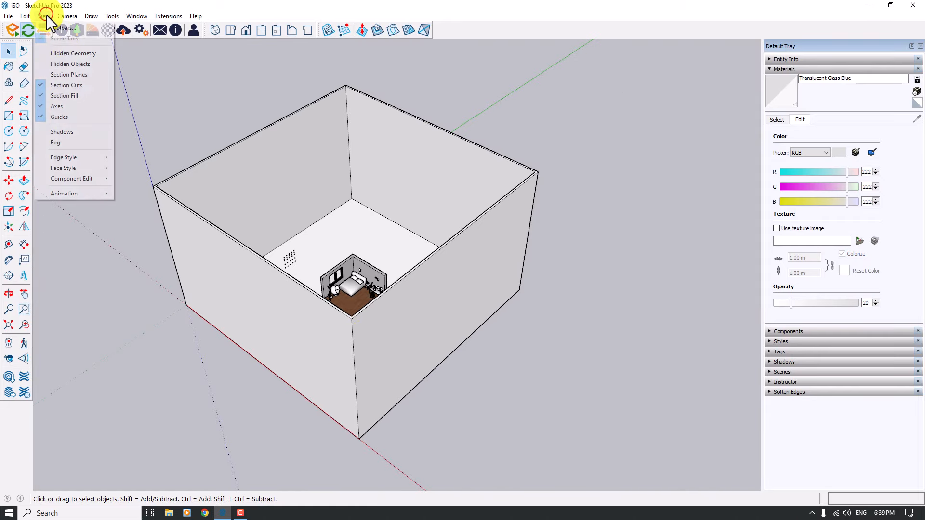
click(75, 65)
right_click(258, 161)
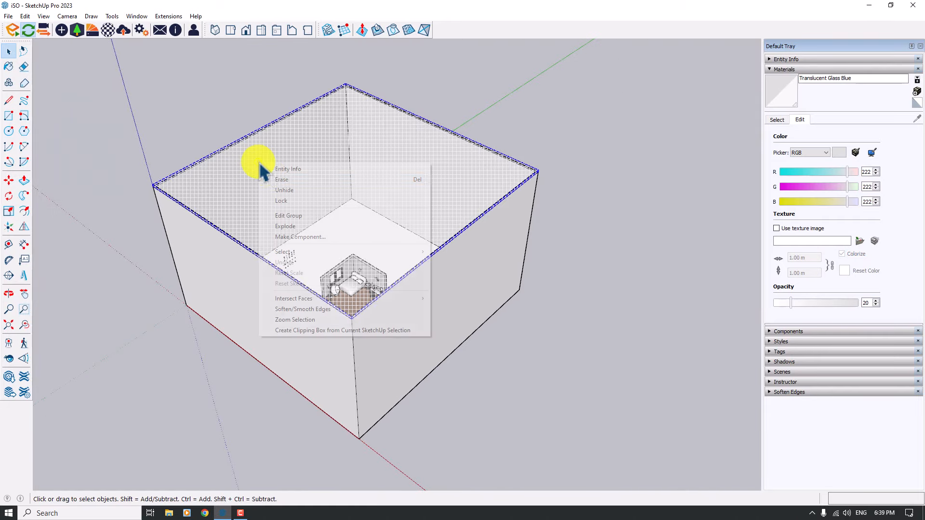
click(288, 189)
click(124, 213)
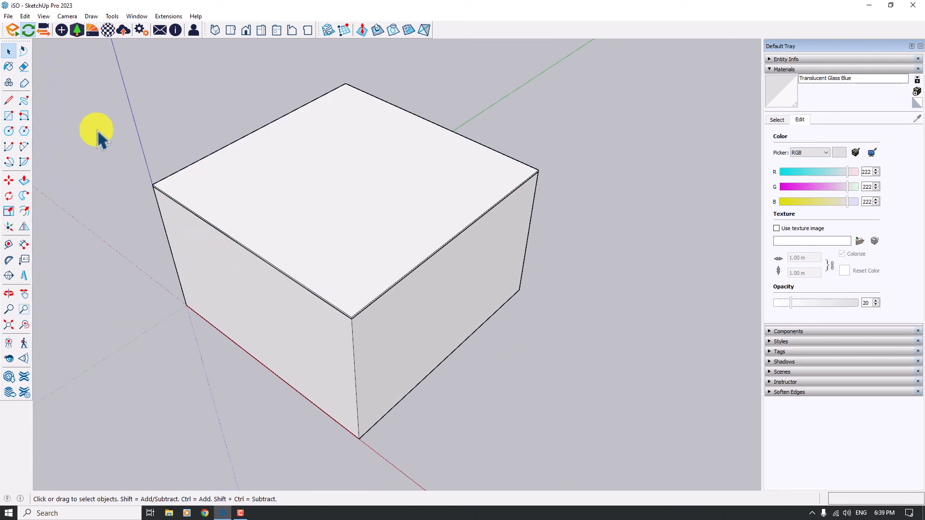
Step: Start Enscape with the camera inside the box facing the bedroom, and lower the sun to about -5° altitude for a night scene
click(13, 30)
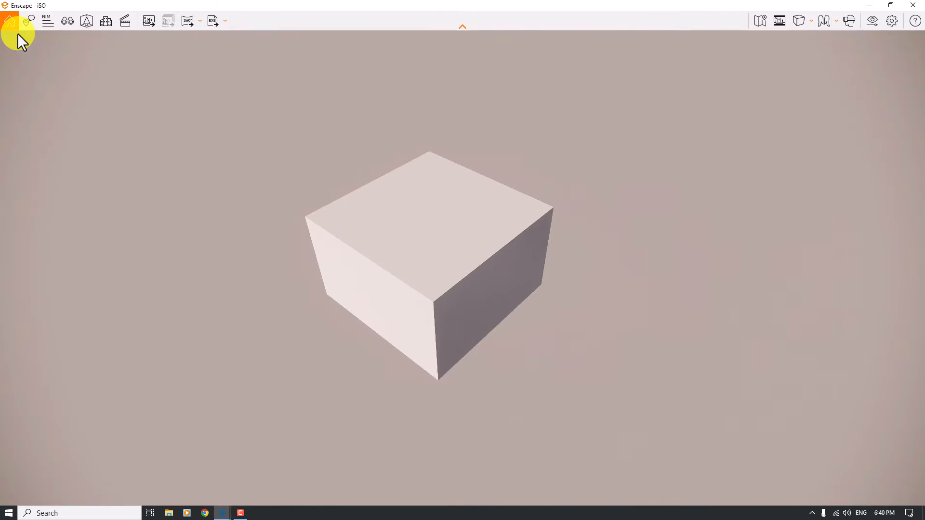
drag(417, 246, 417, 246)
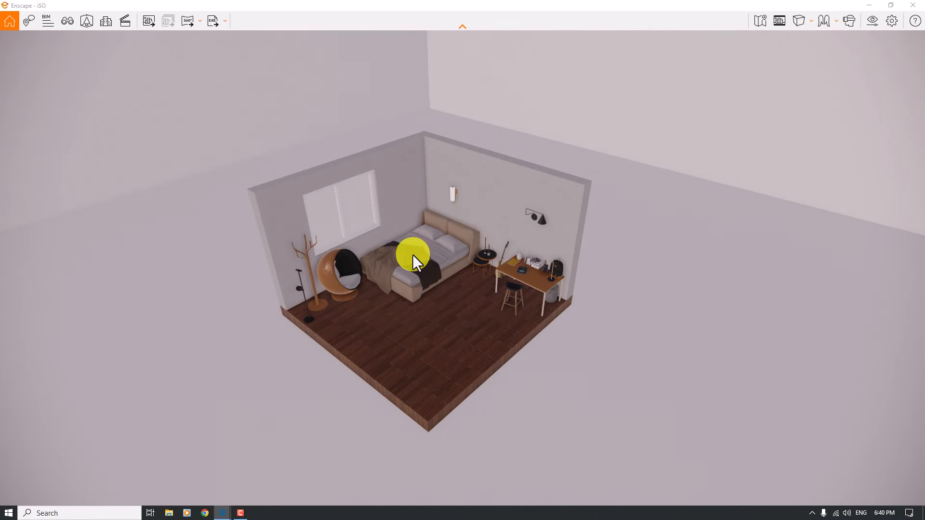
mouse_move(413, 254)
shift+right_down()
mouse_move(395, 258)
mouse_move(412, 254)
shift+right_up()
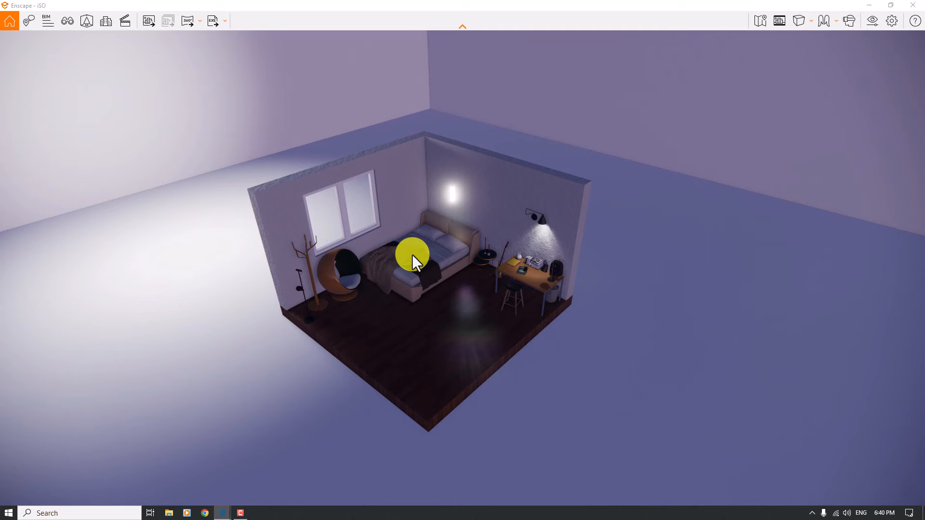
Step: Begin creating an Enscape view, pull the camera back to frame the whole bedroom from above, and enable Safe Frame
key(c)
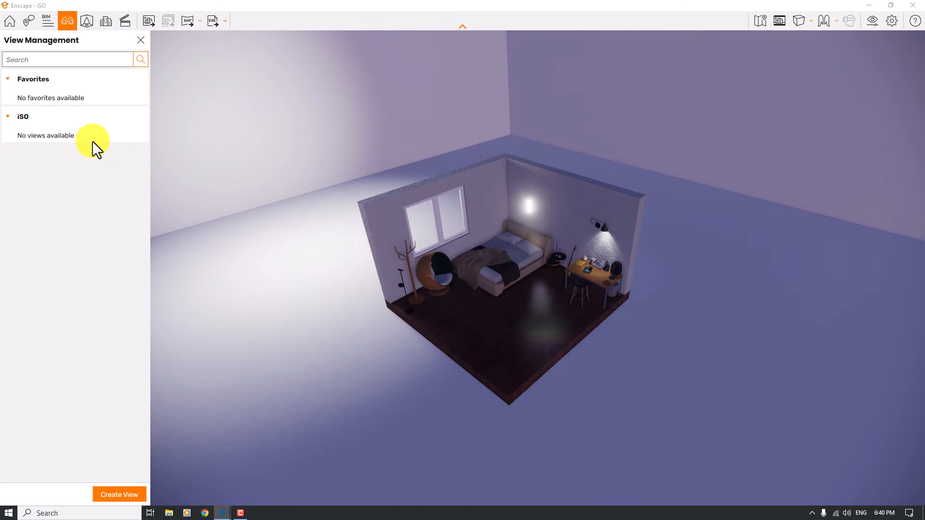
click(113, 493)
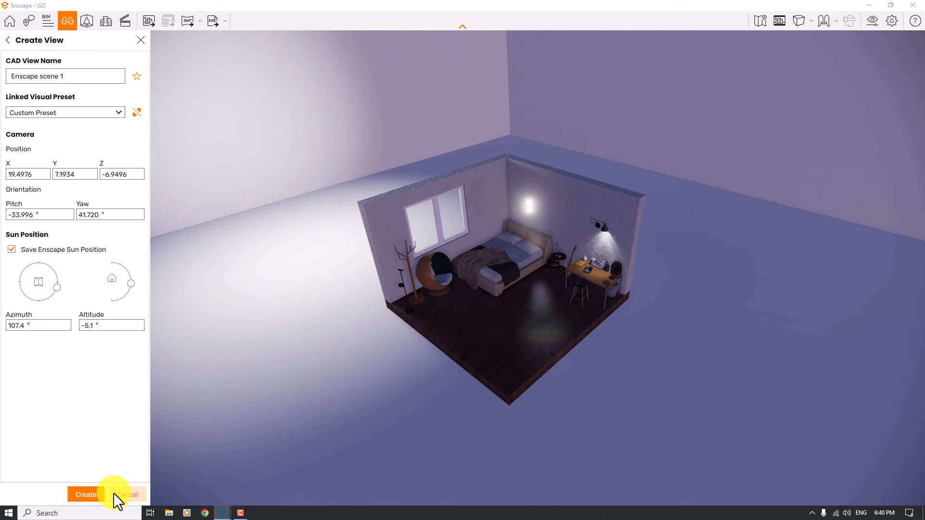
right_drag(495, 330, 496, 330)
key(s)
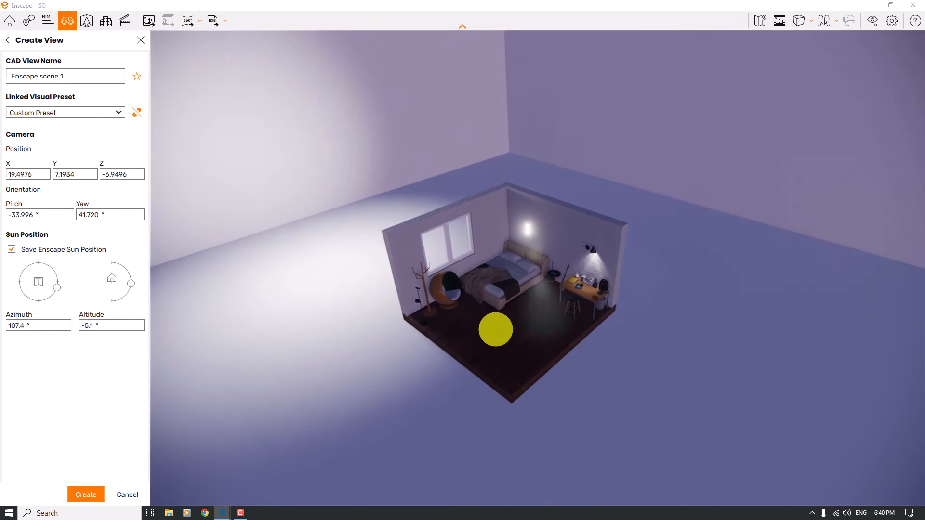
key(s)
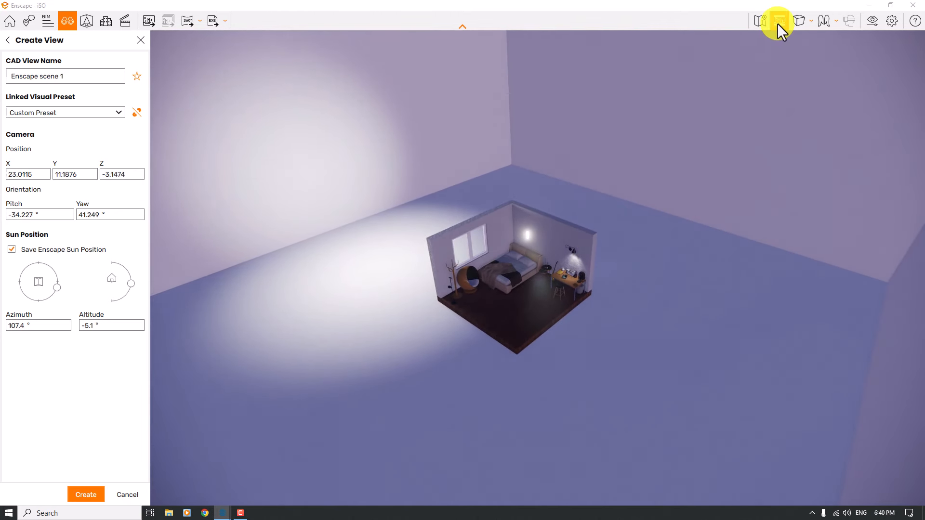
click(779, 20)
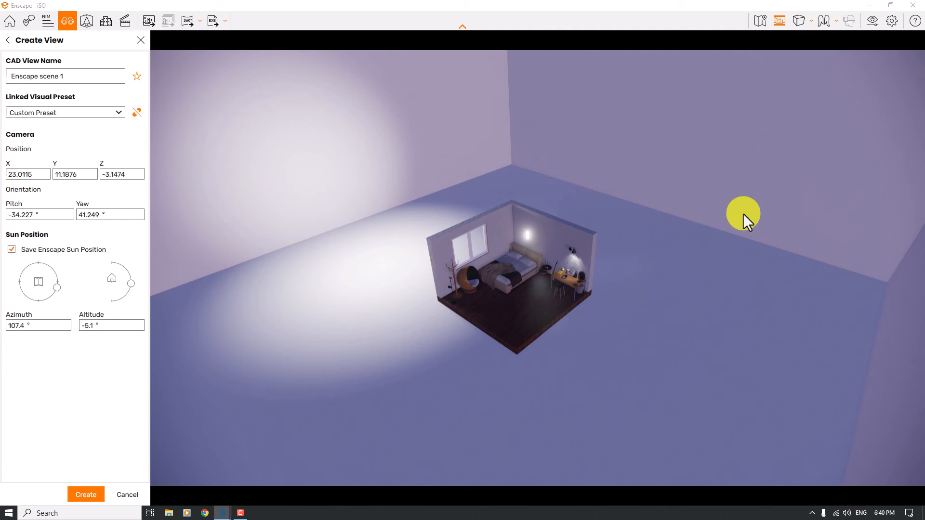
drag(517, 309, 518, 309)
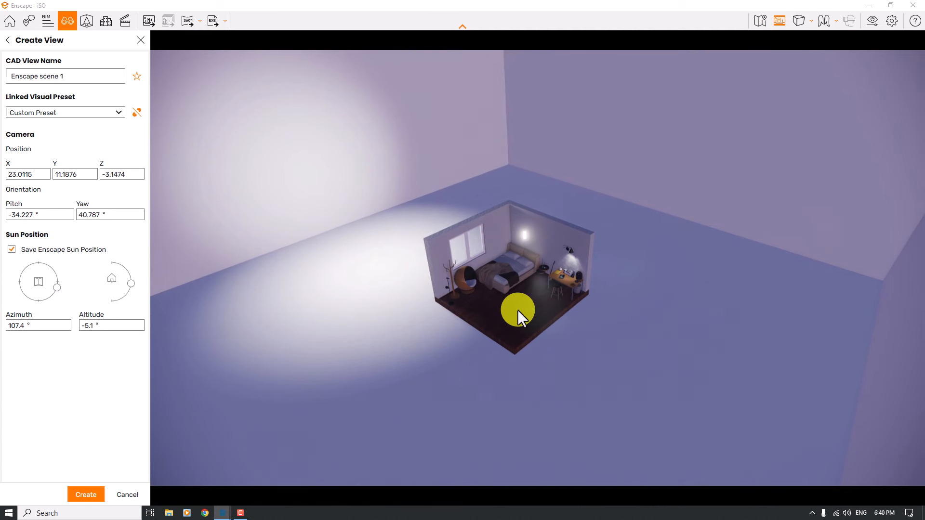
Step: Unlink the visual preset from the new view, name the view "Render Iso" and mark it as a favorite
click(137, 112)
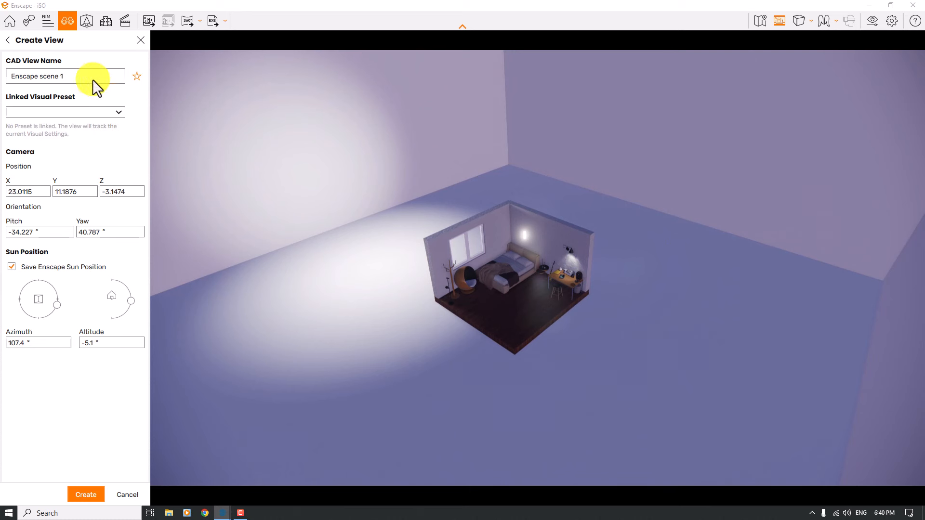
click(88, 76)
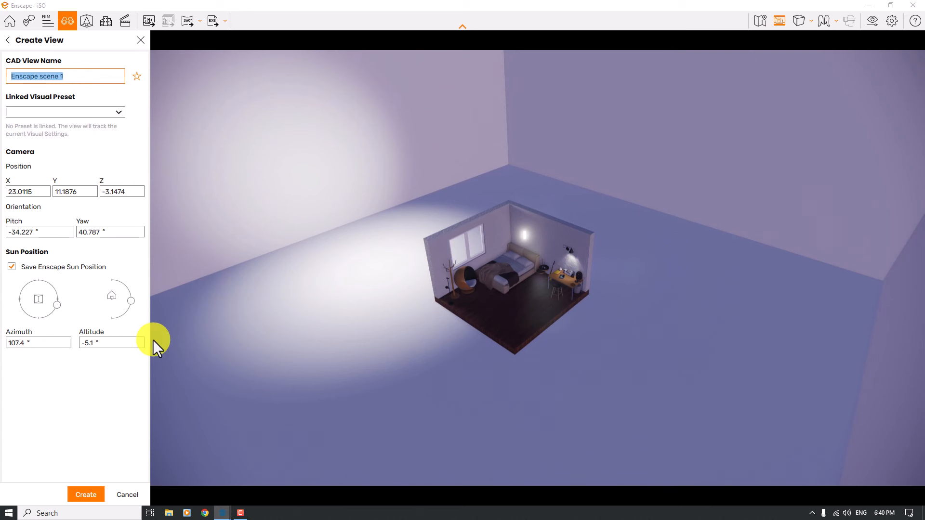
text(Render Iso)
click(137, 76)
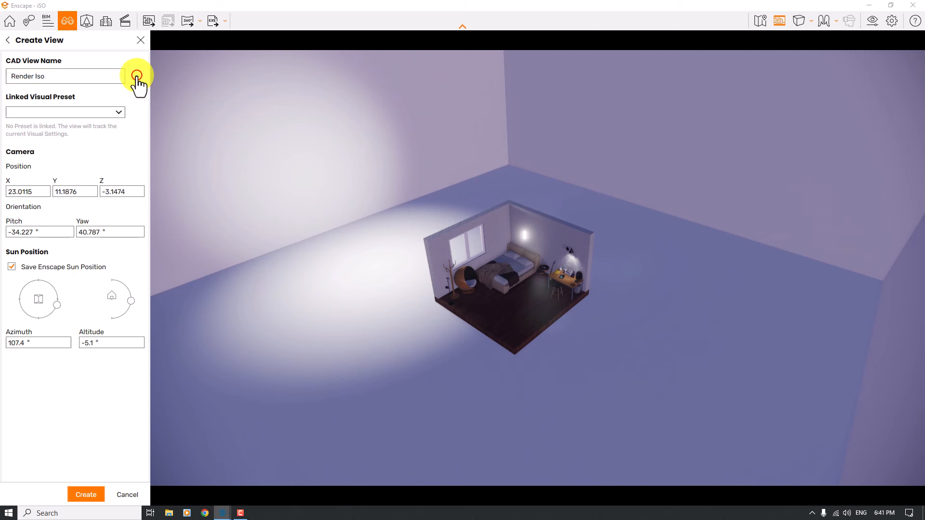
Step: Set the new view's camera position to X 23, Y 11.1 and Z -3.6
click(30, 192)
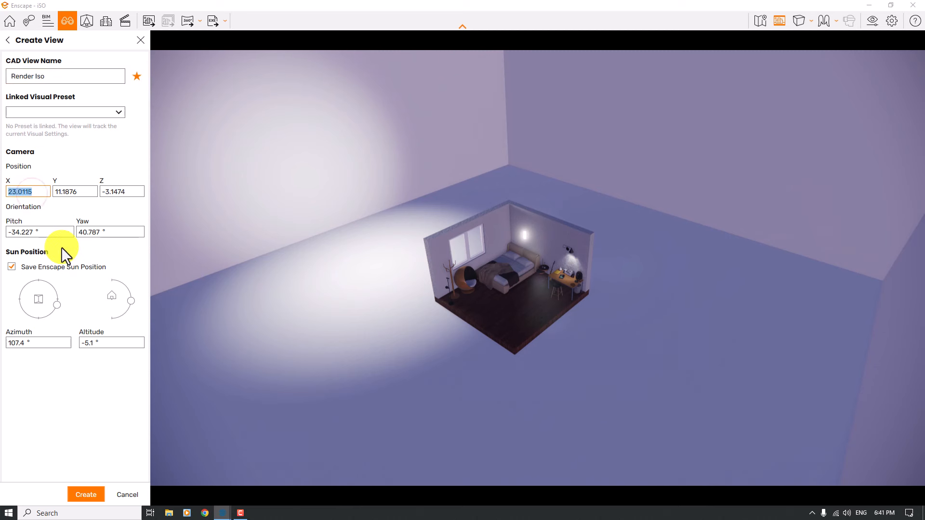
text(23)
click(72, 193)
text(11.)
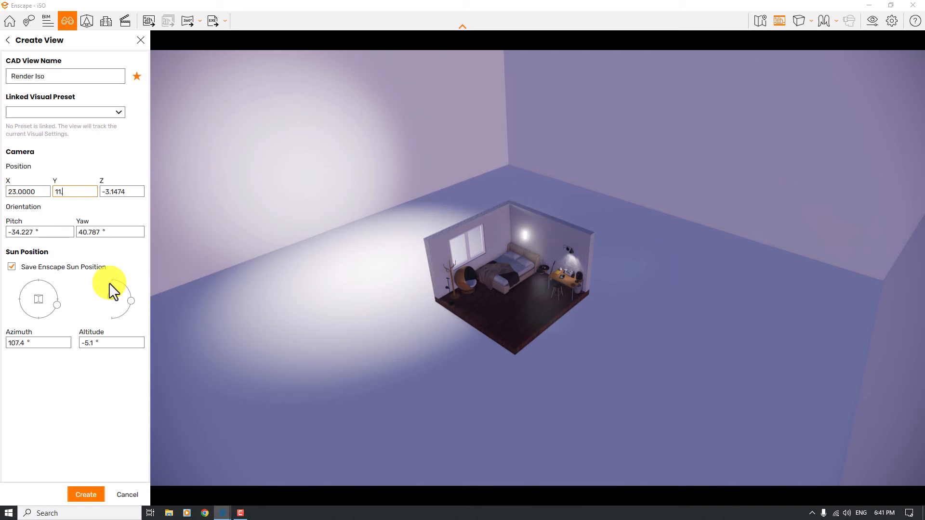
key(Return)
click(118, 192)
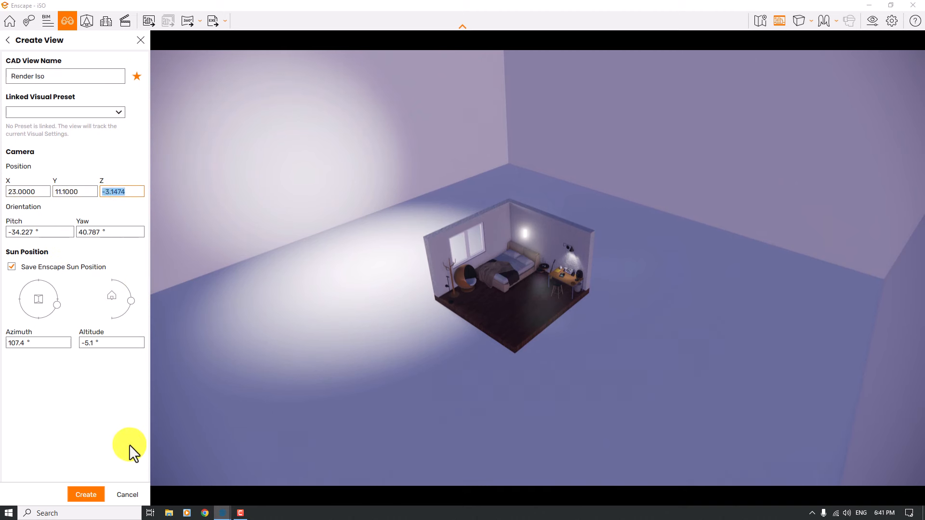
text(-3.6)
key(Return)
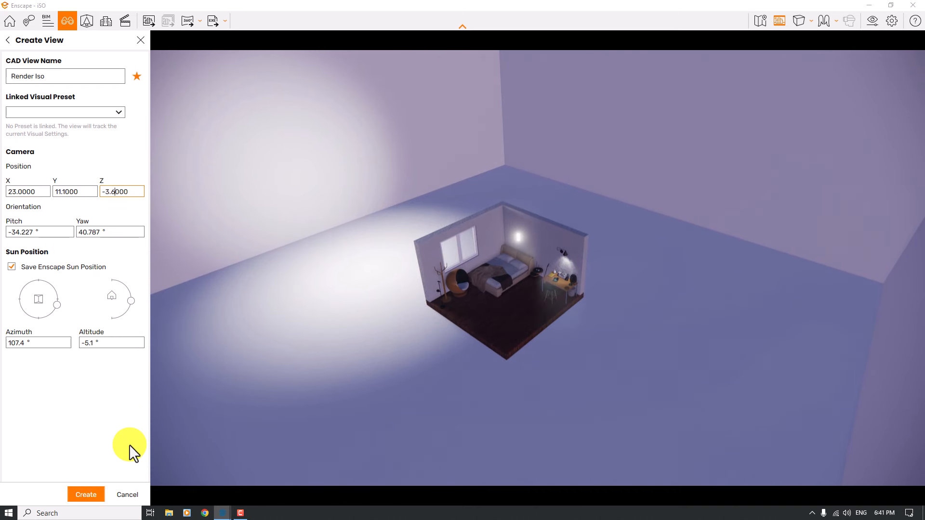
Step: Set the new view's camera pitch to -35° and its yaw to 40°
click(24, 233)
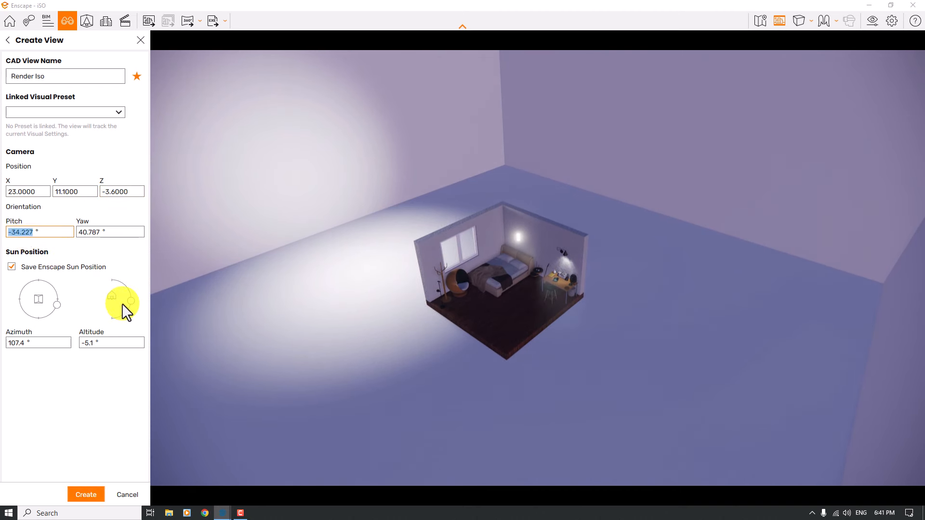
text(-35)
key(Return)
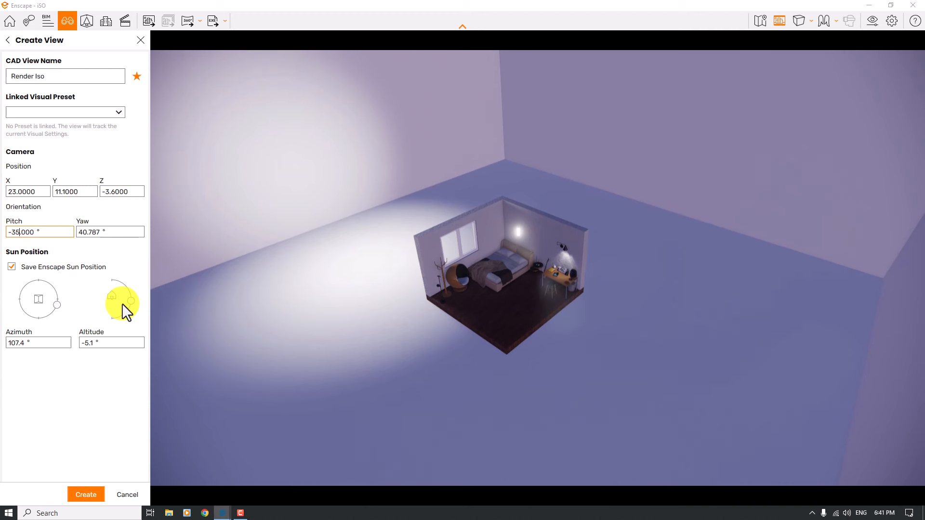
click(98, 234)
text(45)
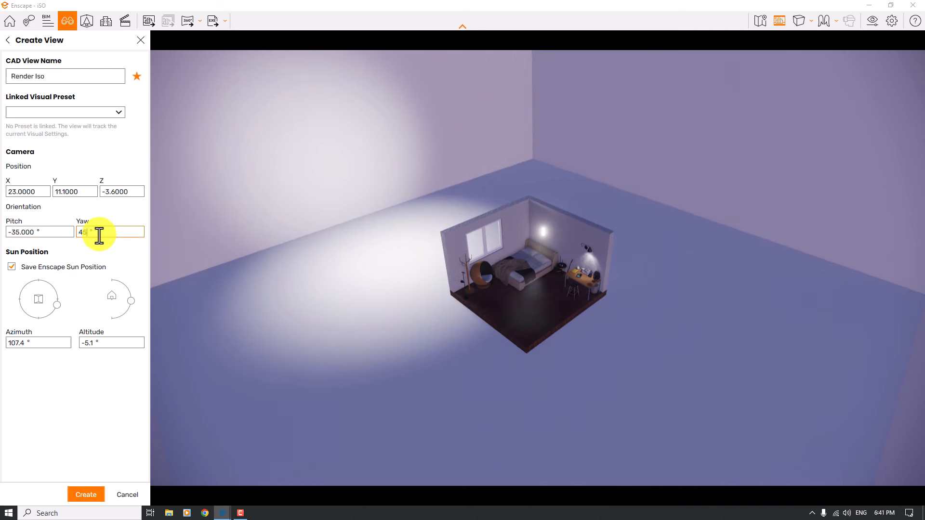
text(0)
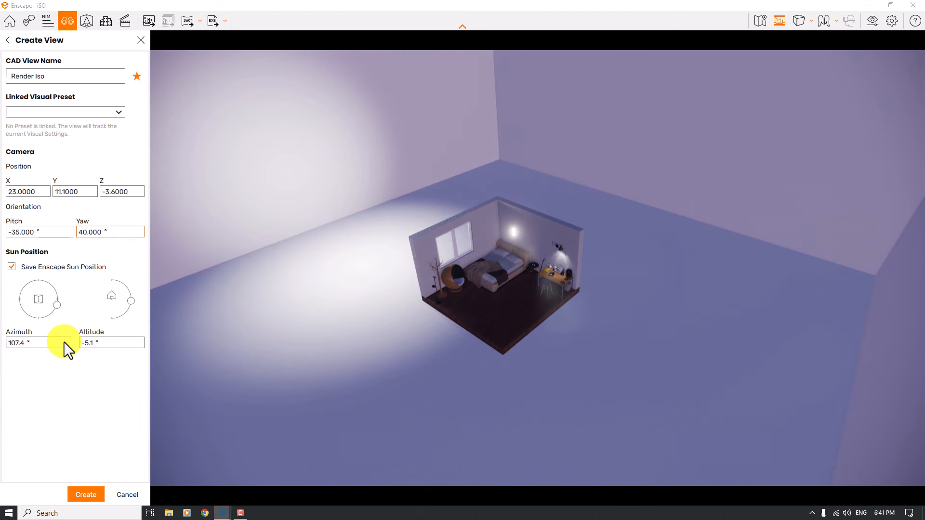
Step: Set the view's sun azimuth to 90° and altitude to -5°, create the Render Iso view and load it
double_click(18, 343)
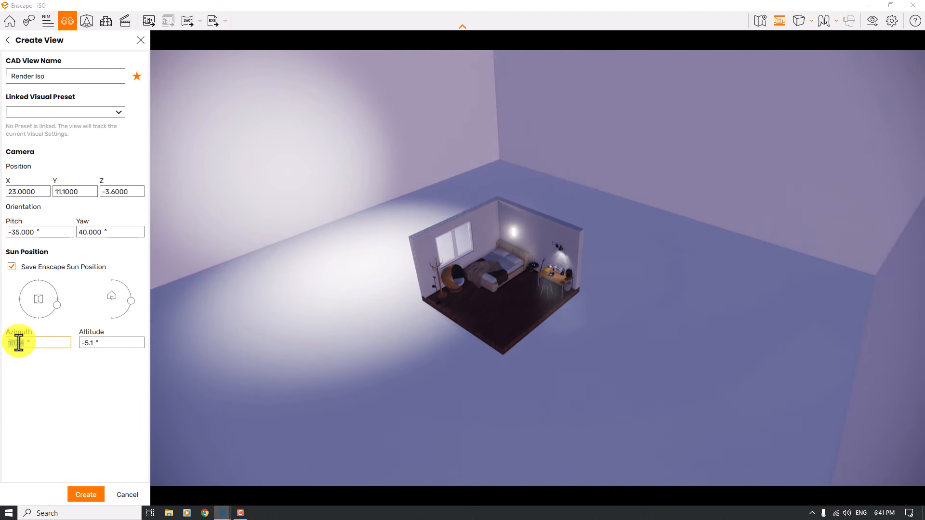
key(Tab)
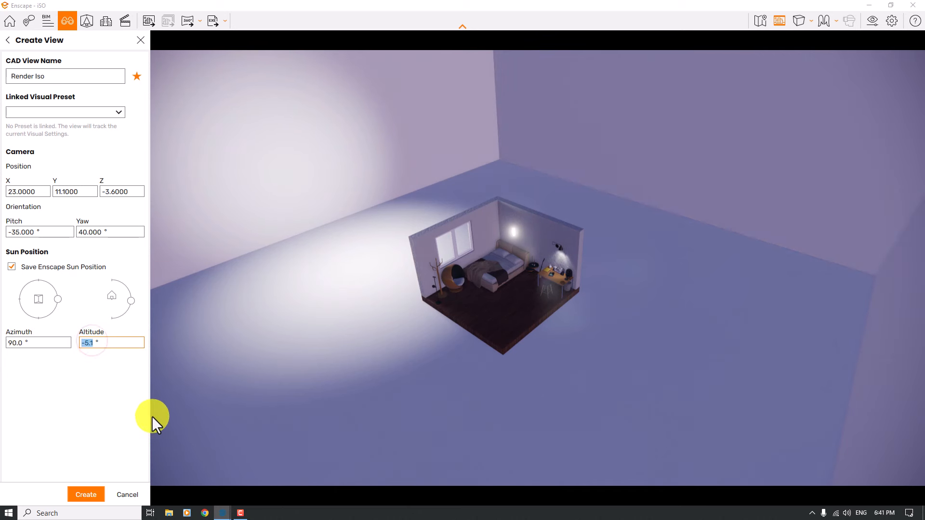
text(-4)
key(Return)
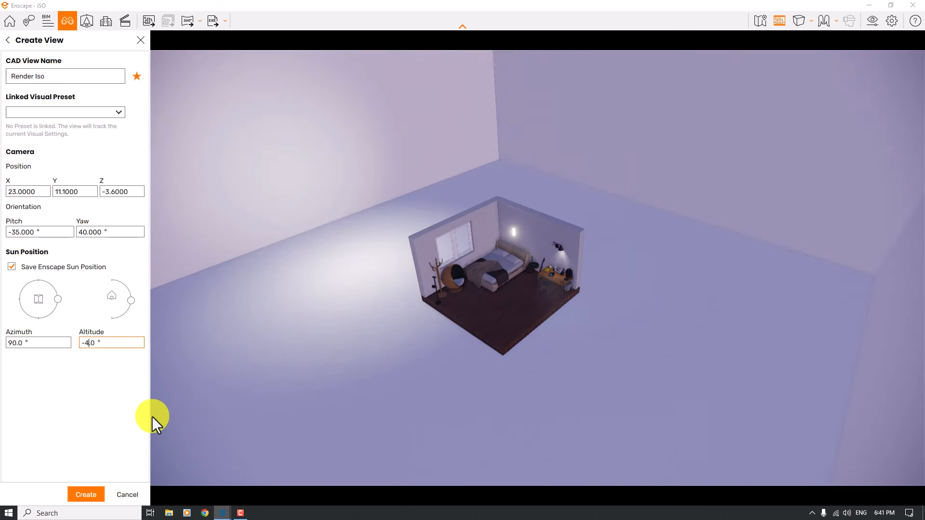
key(BackSpace)
text(5)
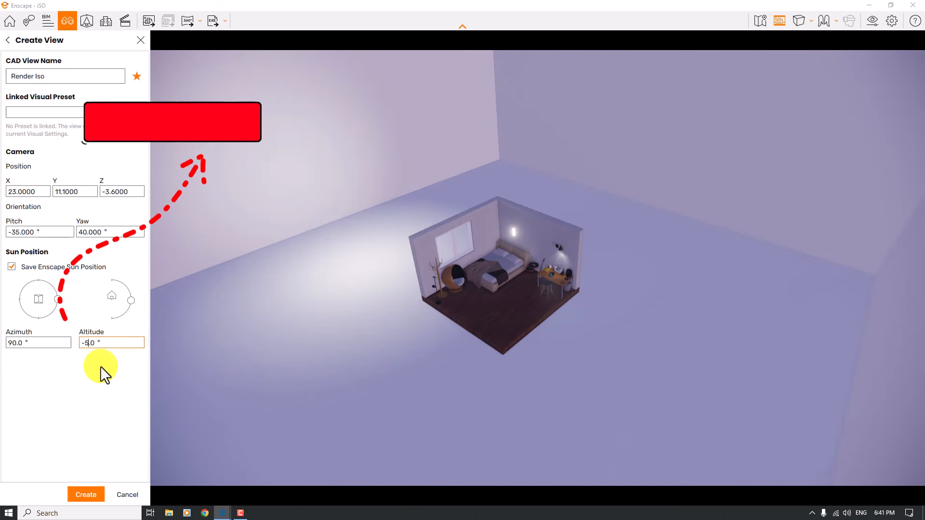
key(Return)
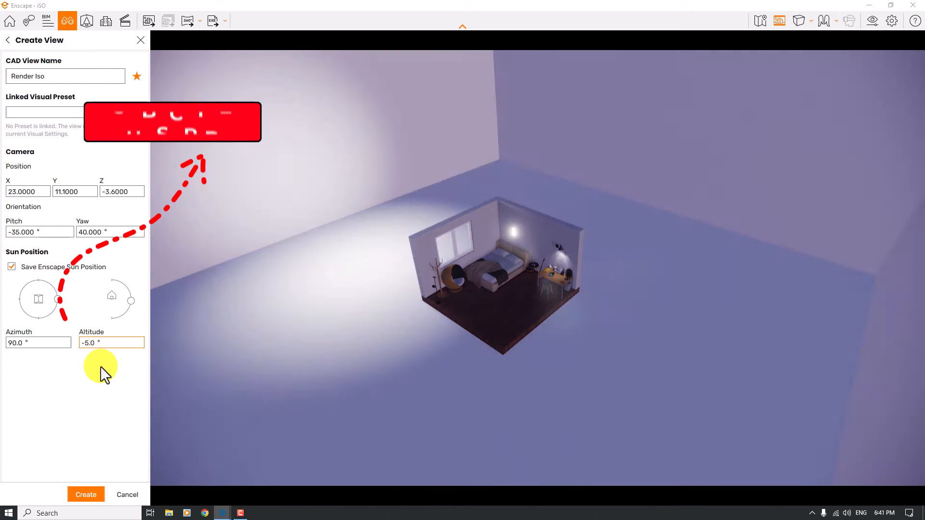
click(92, 494)
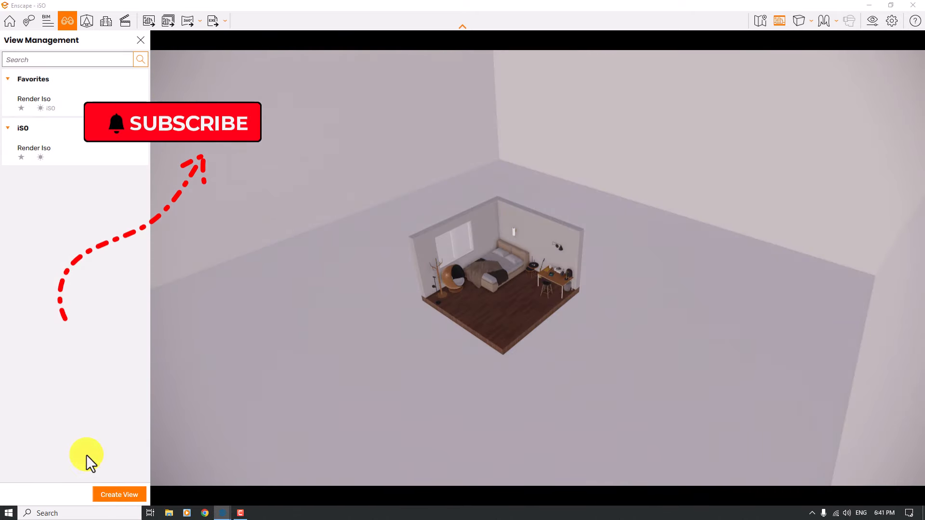
click(37, 154)
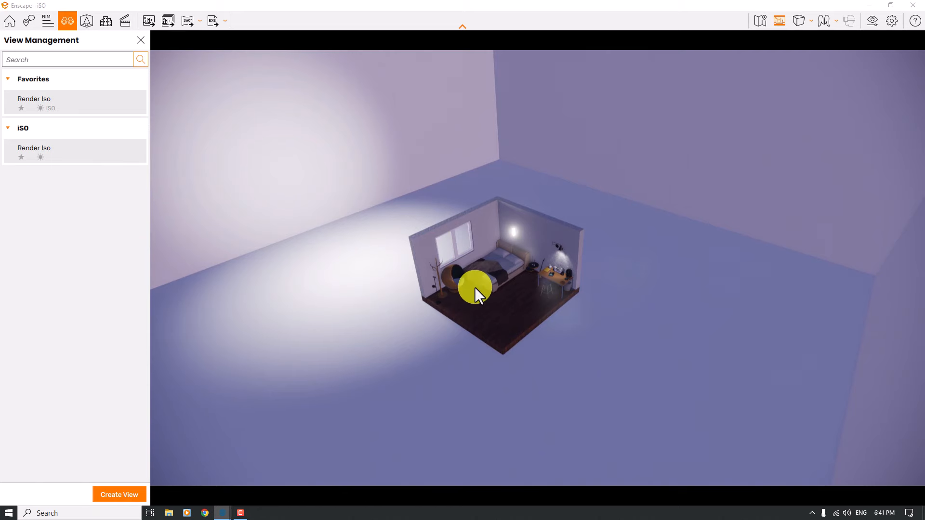
click(140, 41)
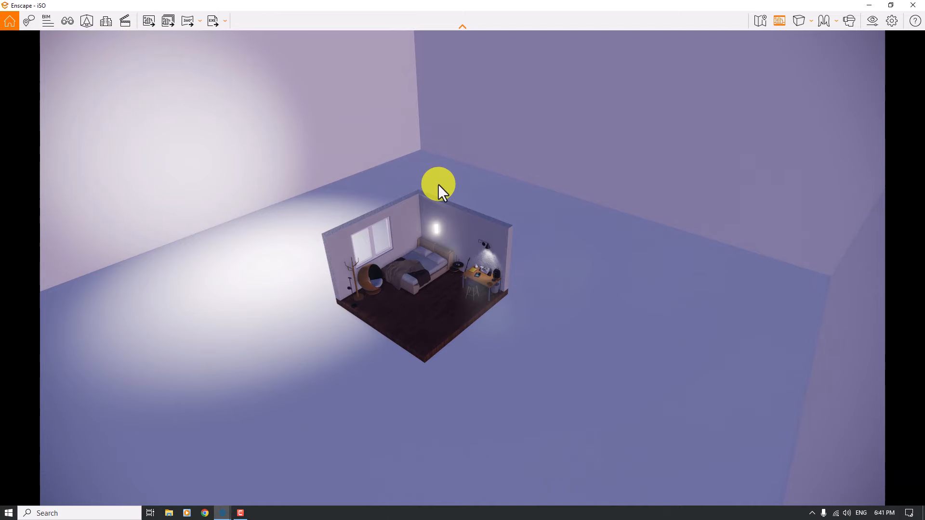
Step: Create a second Enscape view from the current camera with its yaw set to 44°
key(c)
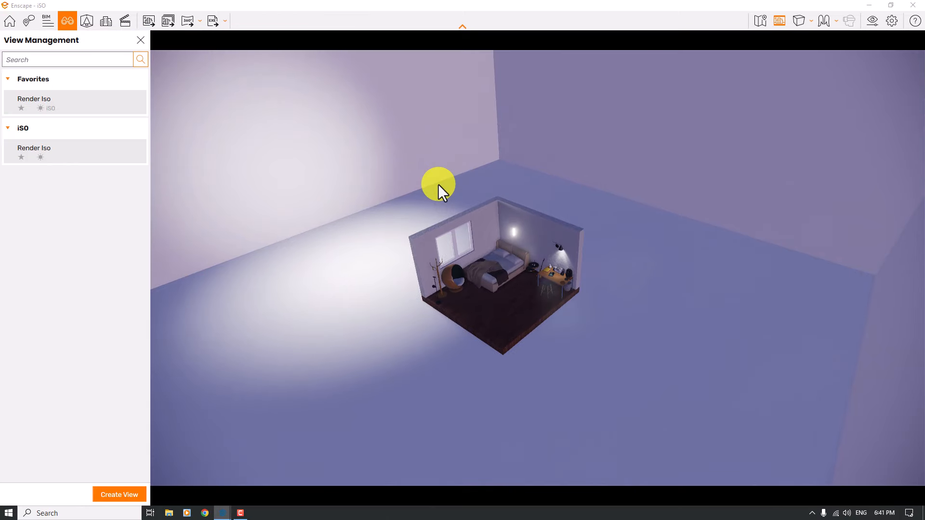
click(125, 493)
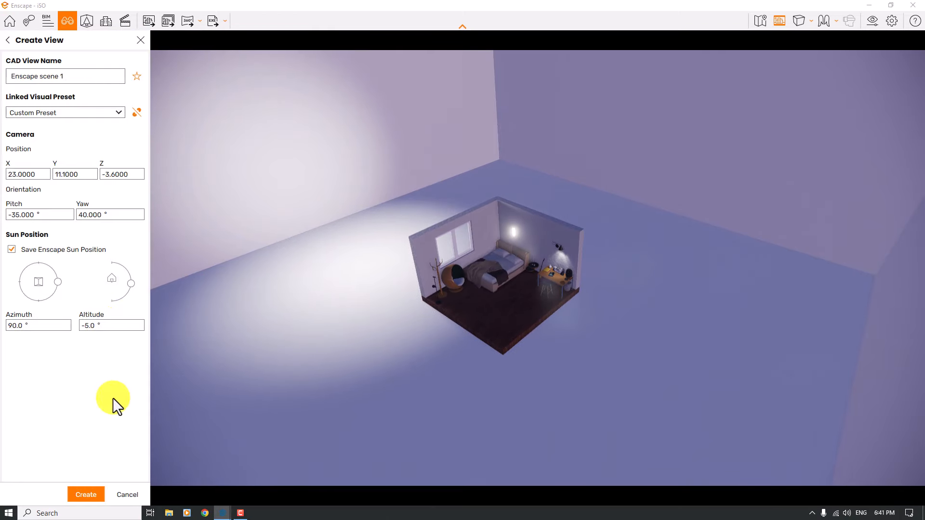
click(88, 215)
text(44)
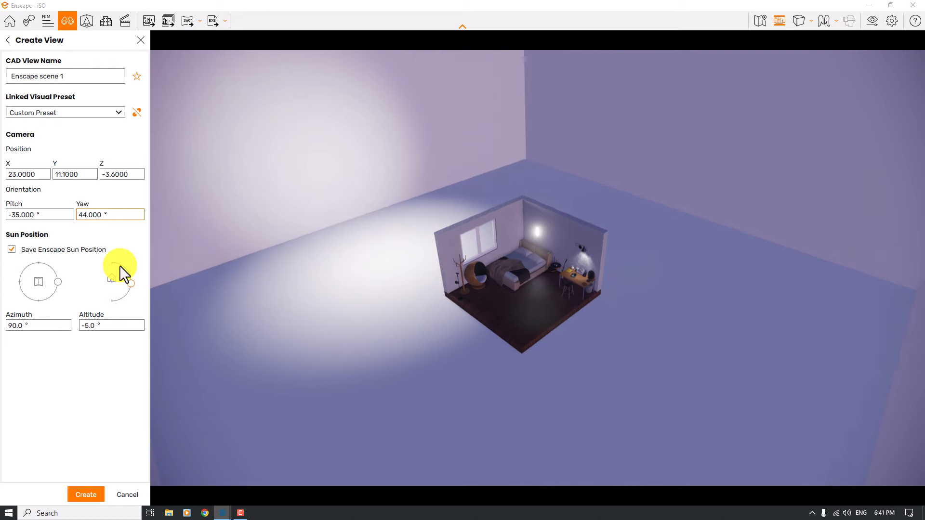
click(86, 495)
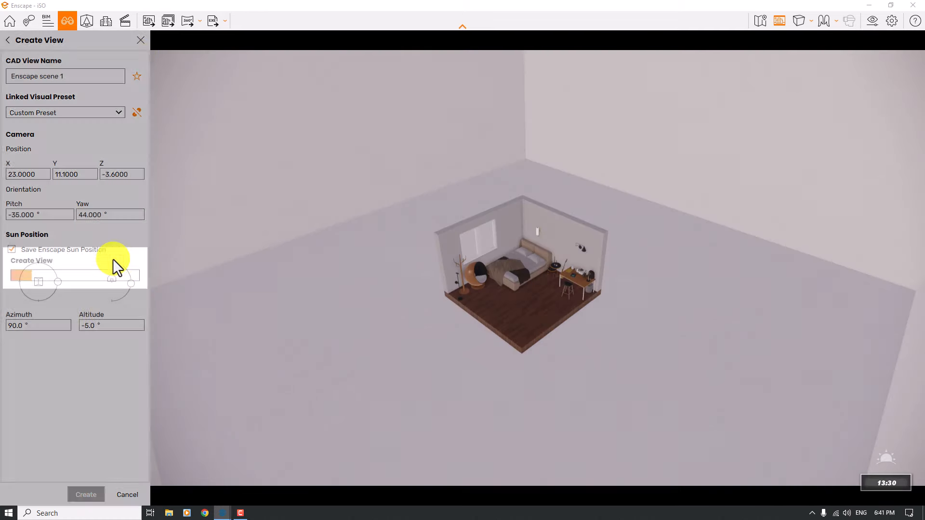
click(140, 42)
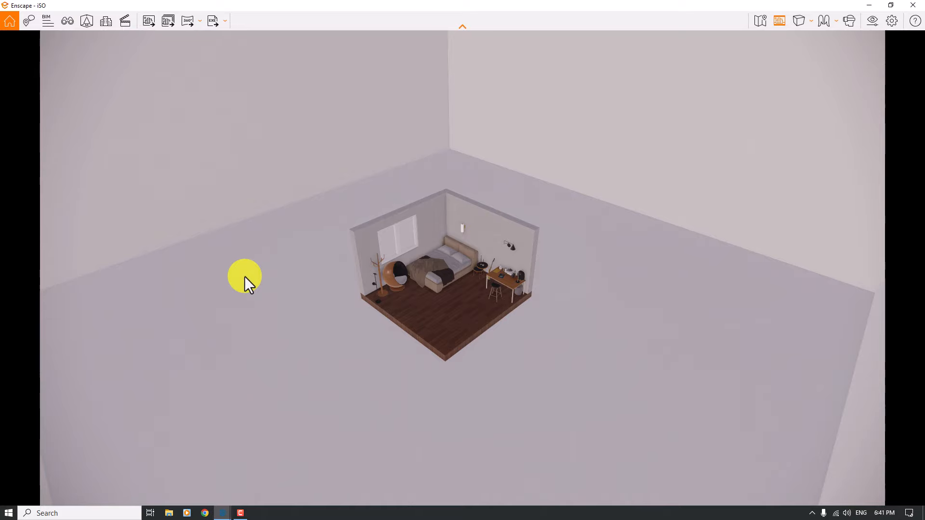
Step: Set the Render Iso view's yaw to 44° and save it, and load the Enscape scene 1 view
key(f)
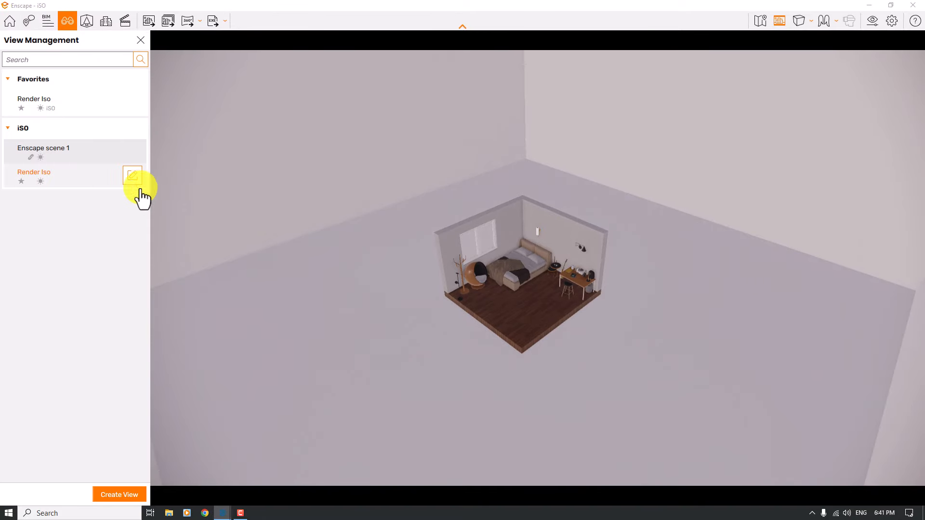
click(128, 183)
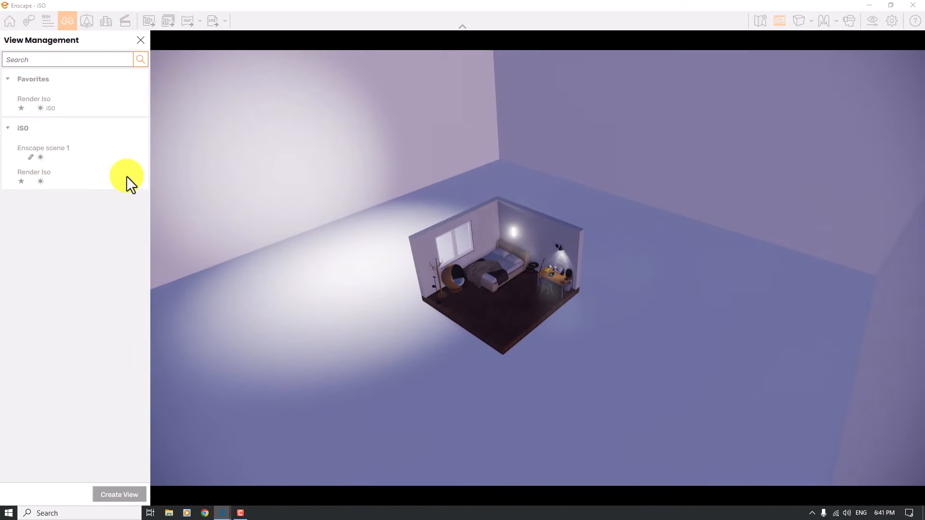
click(127, 177)
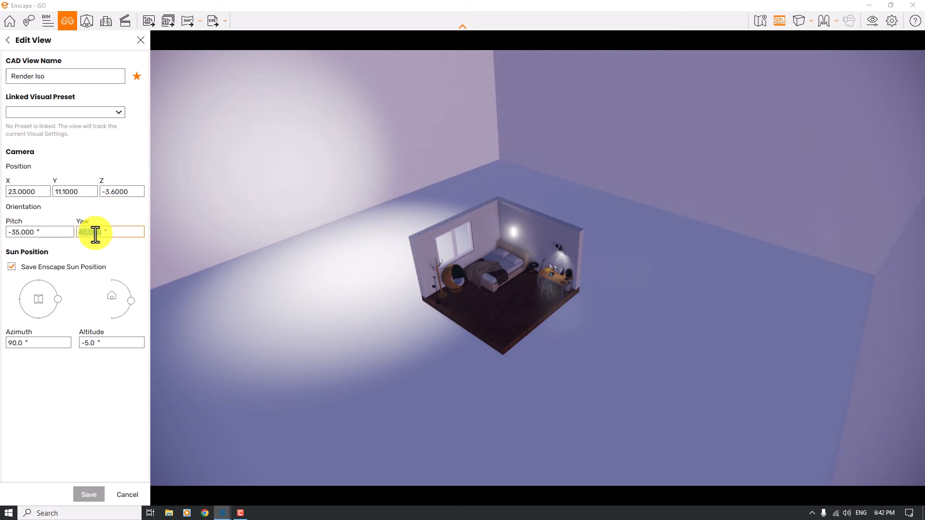
text(44)
click(93, 494)
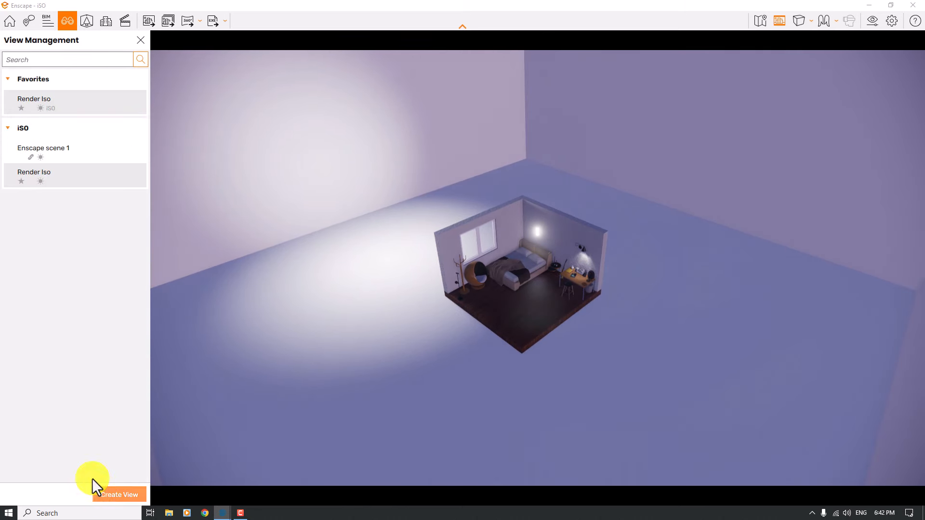
click(72, 161)
click(128, 159)
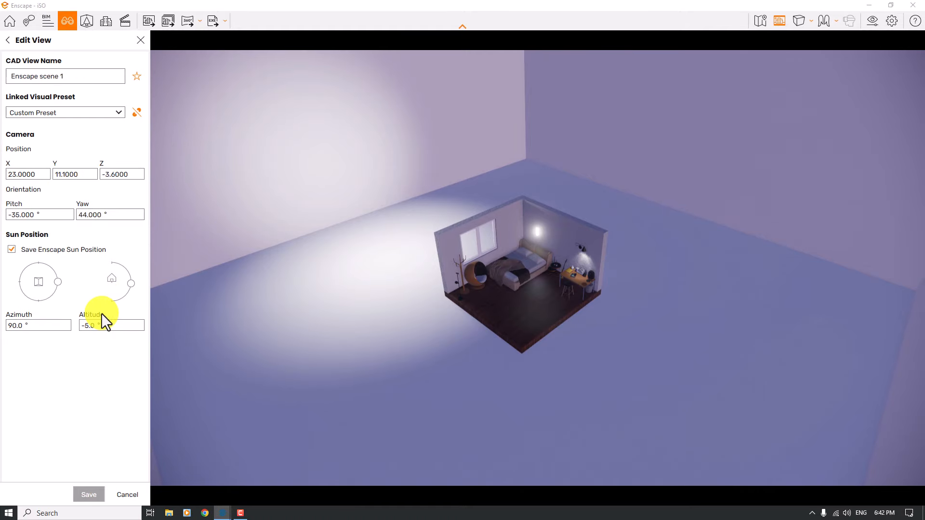
click(18, 42)
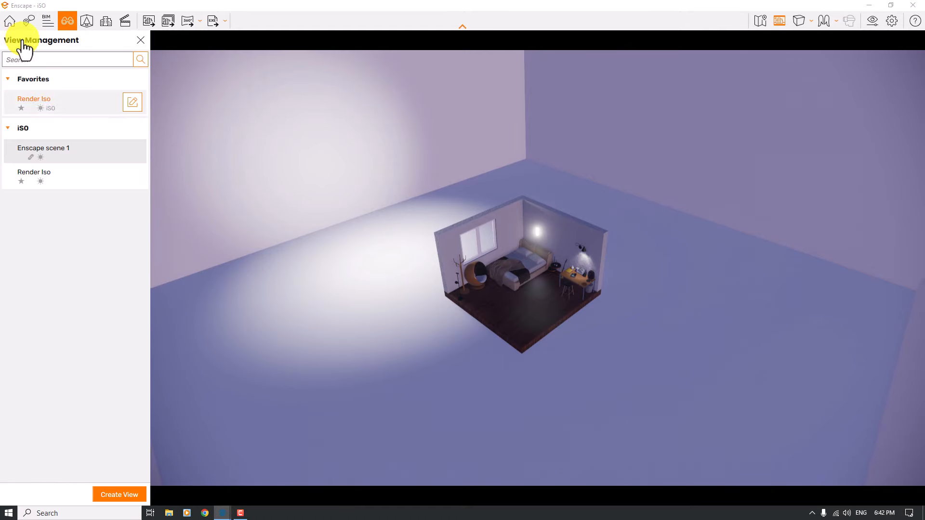
click(141, 40)
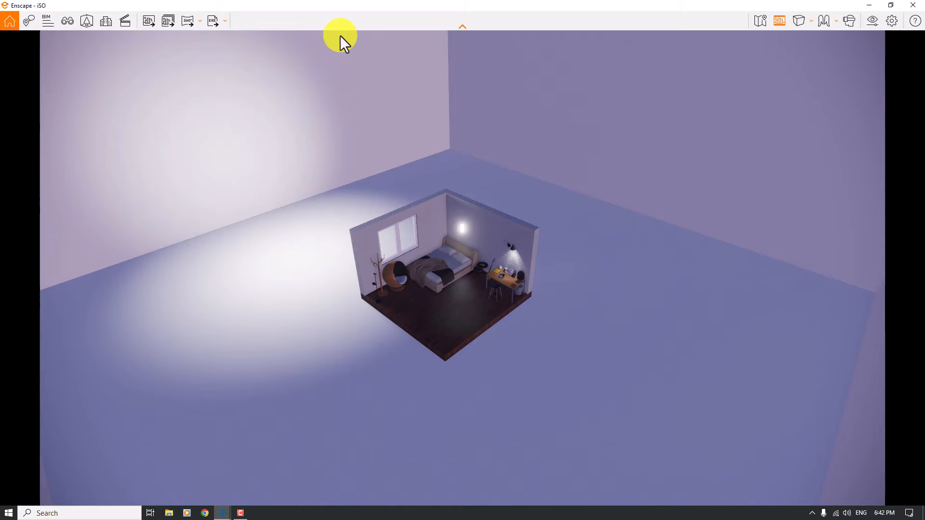
Step: Set the visual preset's rendering quality to Medium and the horizontal field of view to 46°
click(879, 17)
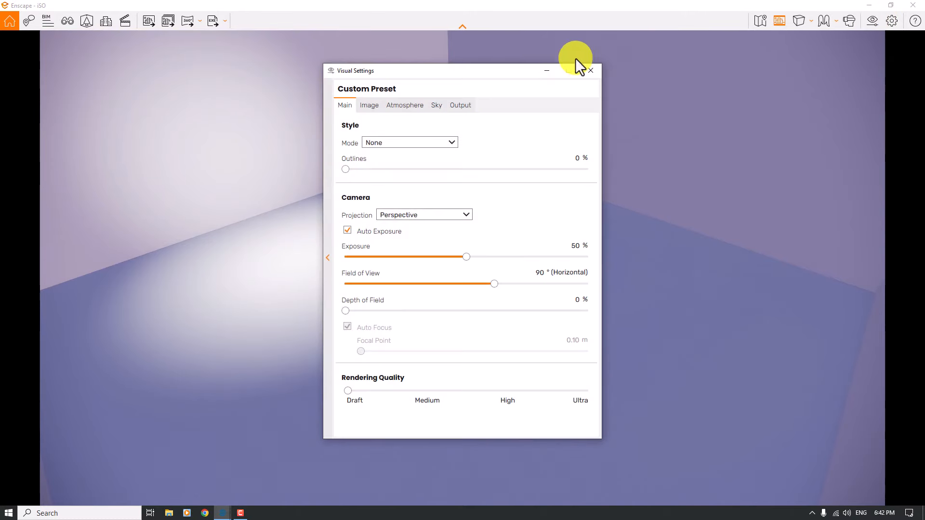
drag(461, 73, 748, 37)
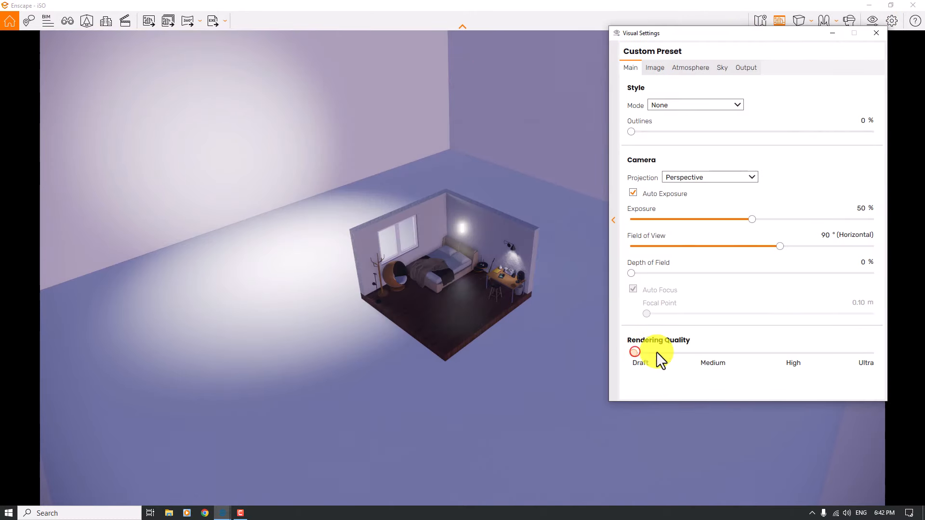
drag(715, 354, 724, 357)
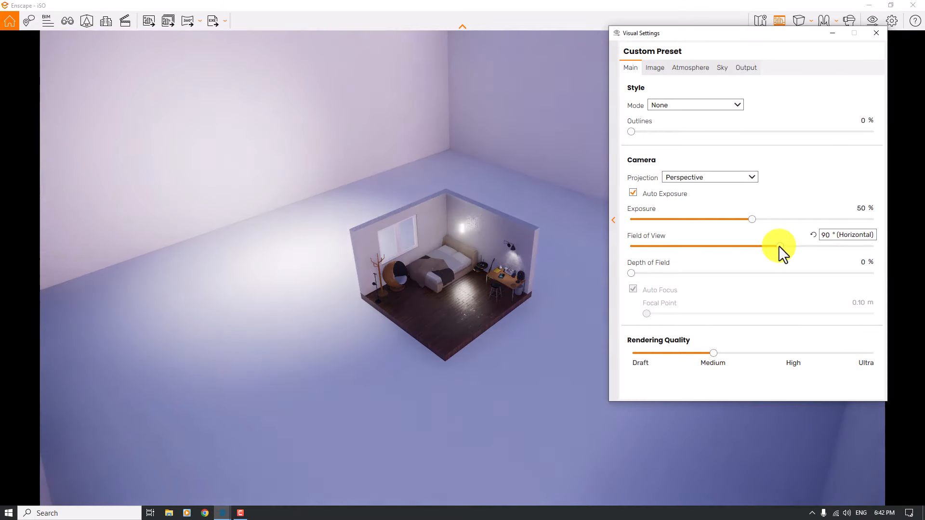
drag(779, 247, 695, 247)
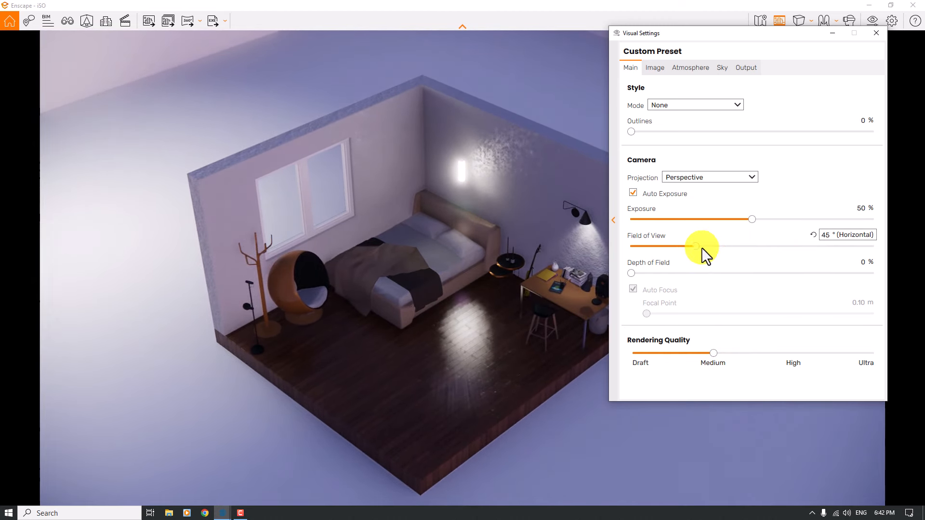
double_click(824, 234)
text(46)
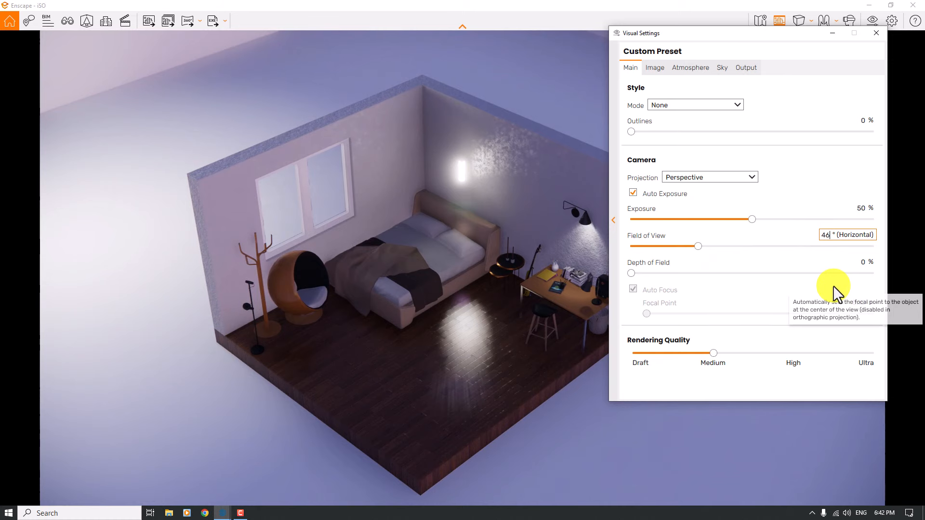
key(Return)
click(876, 33)
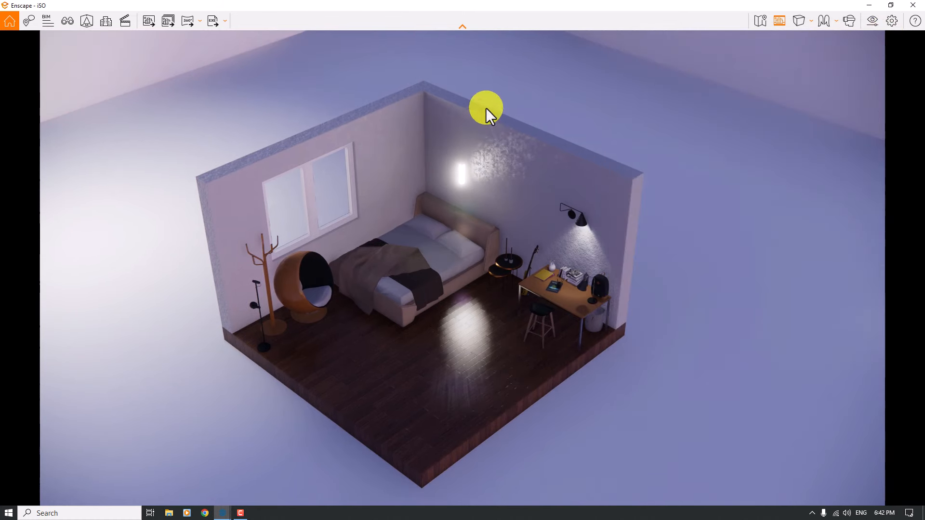
Step: Place the Enscape and SketchUp windows side by side and hide SketchUp's Default Tray
drag(452, 2, 922, 134)
click(245, 189)
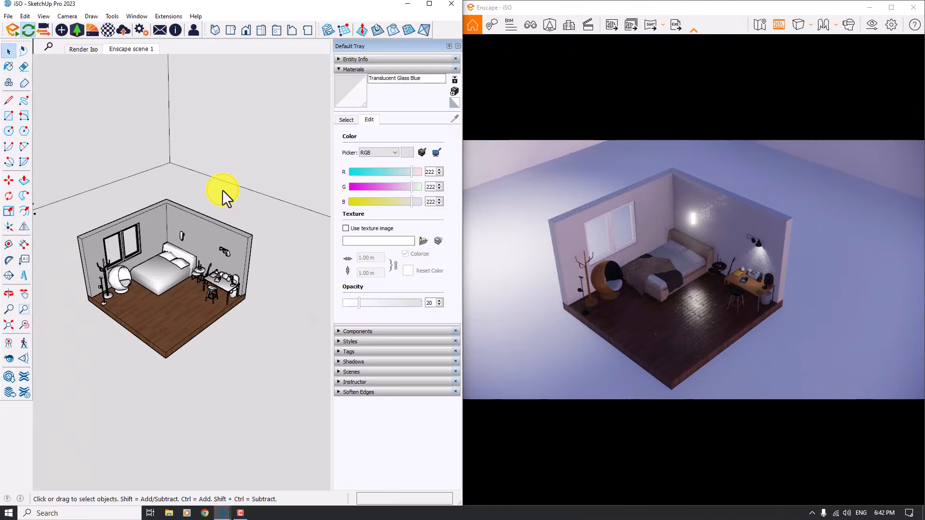
click(350, 70)
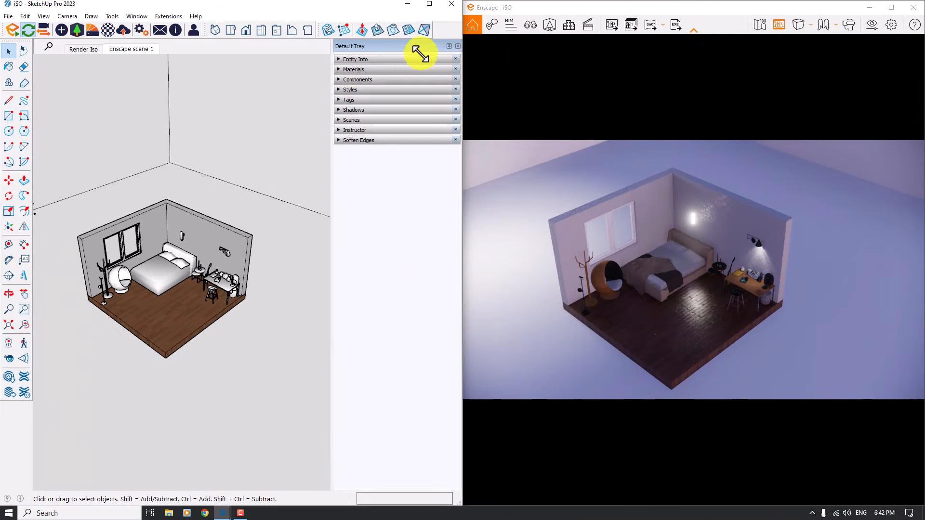
click(457, 45)
Step: Set the luminous intensity of the IES light in the wall lamp above the desk to 120 cd
scroll(231, 202, up, 2)
mouse_move(233, 231)
middle_down()
mouse_move(294, 231)
mouse_move(276, 231)
middle_up()
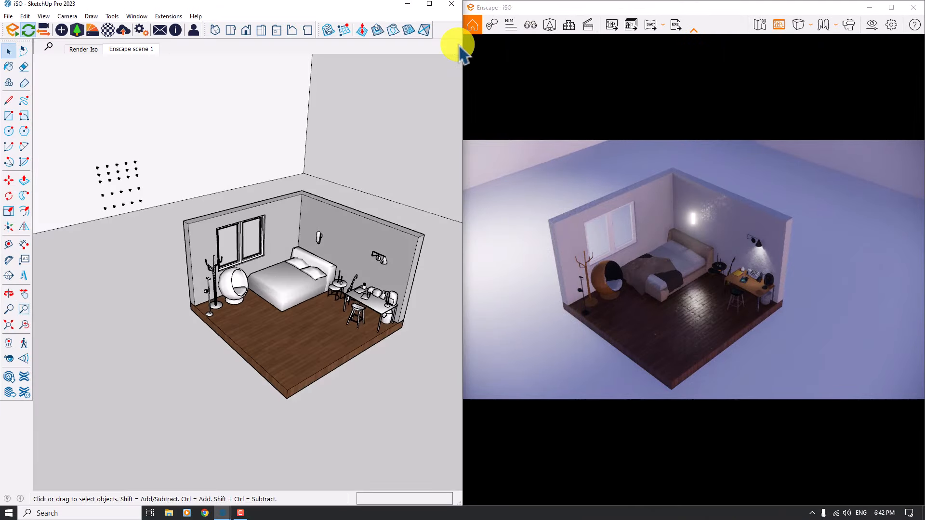
scroll(405, 279, up, 8)
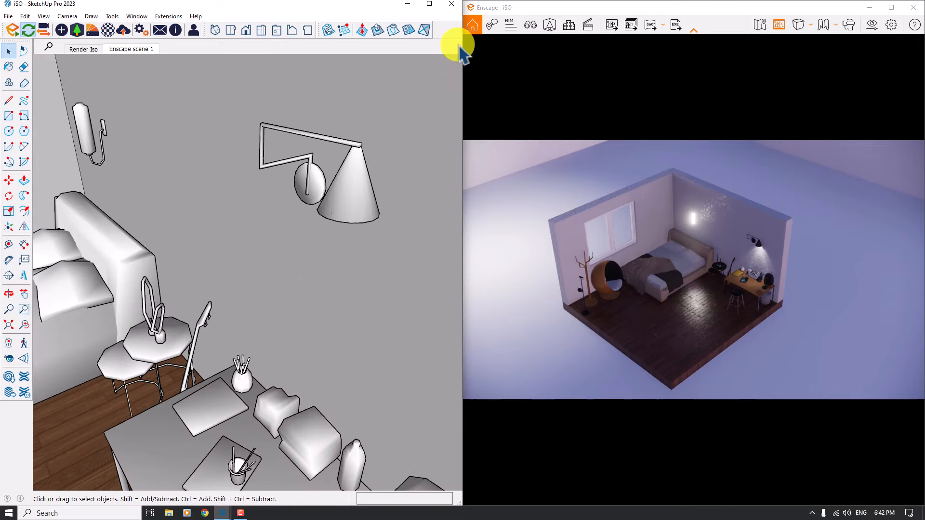
scroll(347, 115, up, 5)
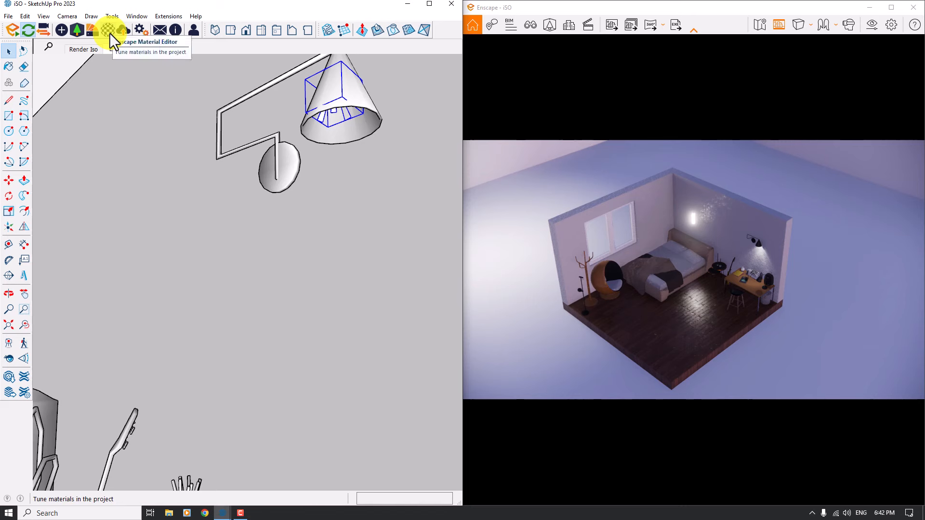
click(59, 30)
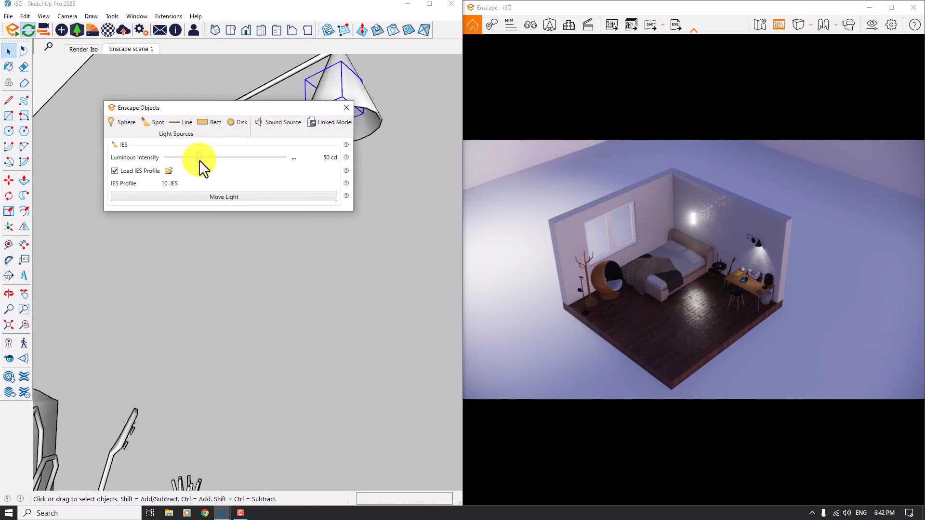
mouse_move(209, 160)
mouse_down()
mouse_move(200, 159)
mouse_move(220, 157)
mouse_up()
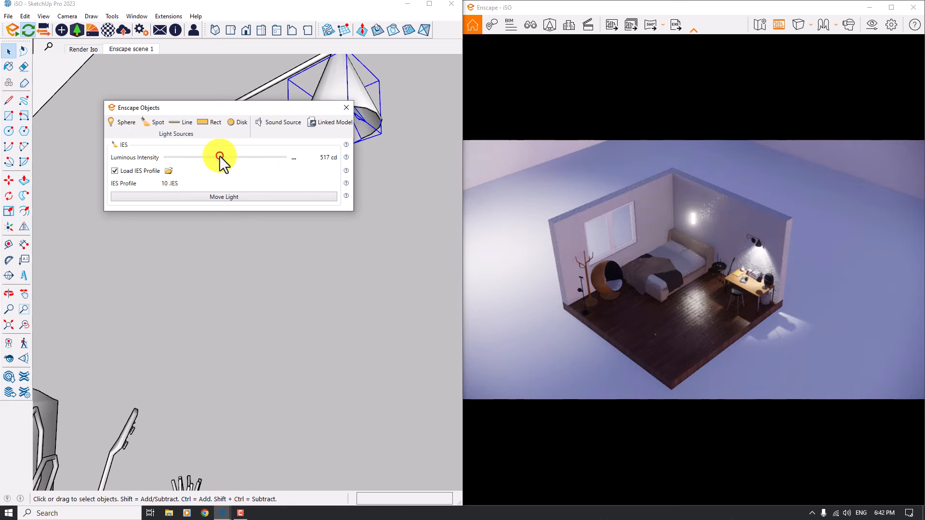
mouse_move(219, 156)
mouse_down()
mouse_move(232, 157)
mouse_move(207, 156)
mouse_up()
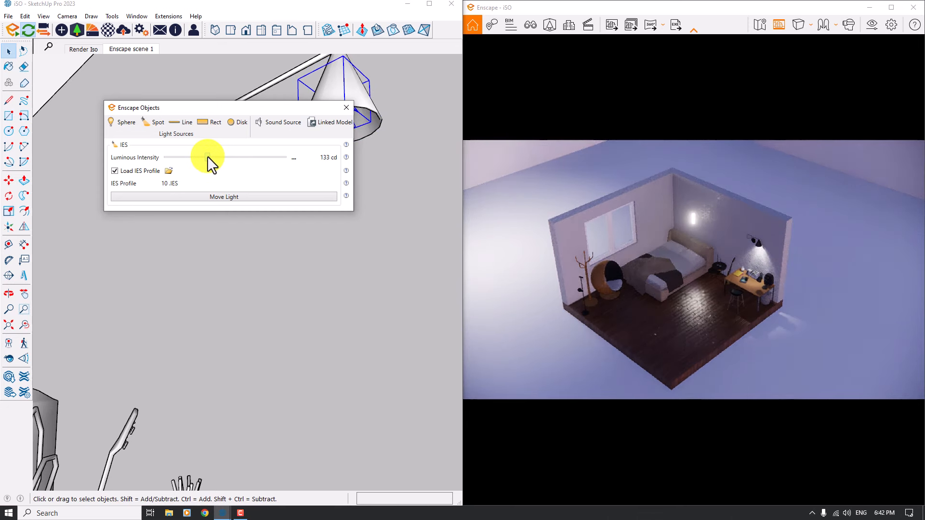
click(294, 159)
click(306, 177)
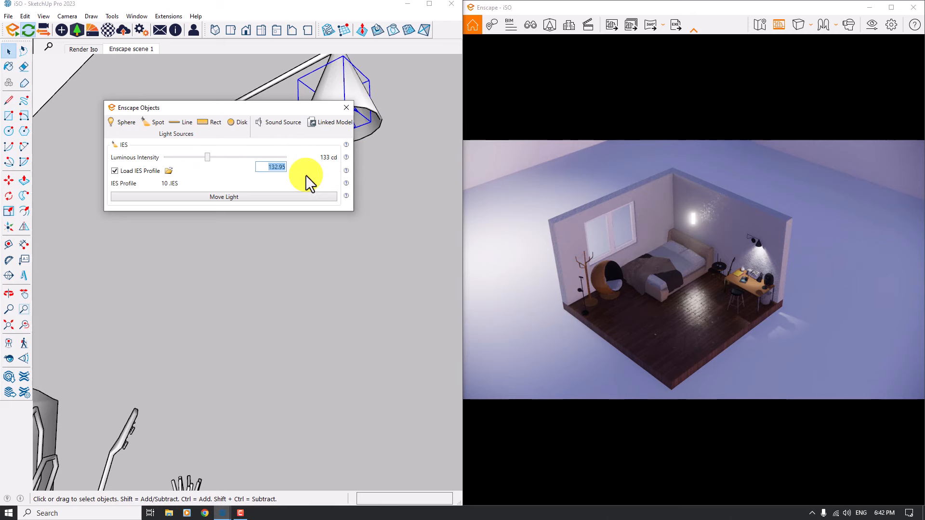
text(120)
key(Return)
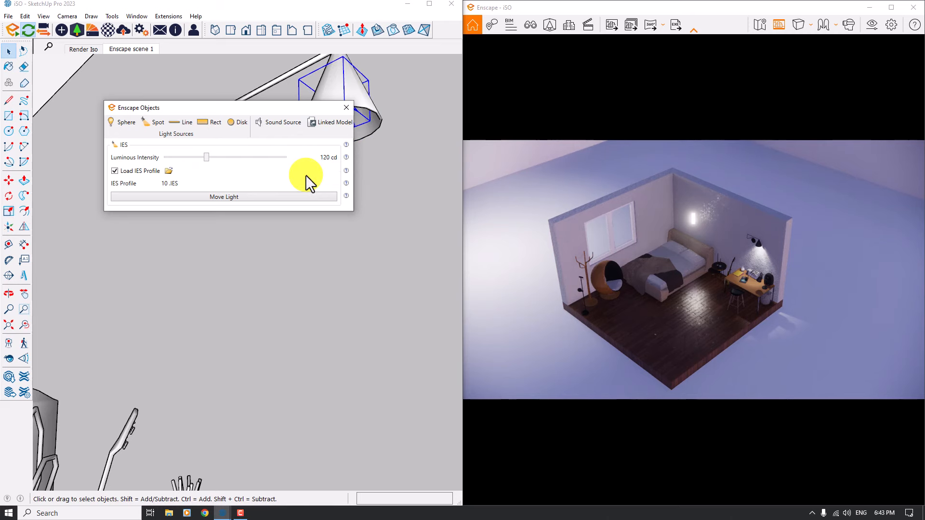
Step: Raise the luminous intensity of the IES light grid outside the window to 184 cd and turn off its IES profile
scroll(306, 175, down, 3)
shift+middle_drag(306, 175, 307, 176)
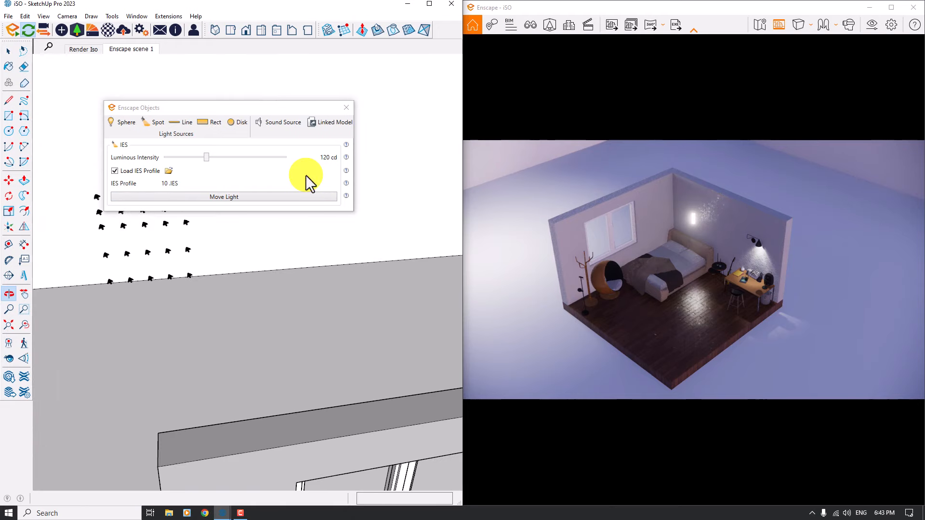
scroll(296, 181, up, 2)
scroll(187, 241, up, 3)
click(186, 241)
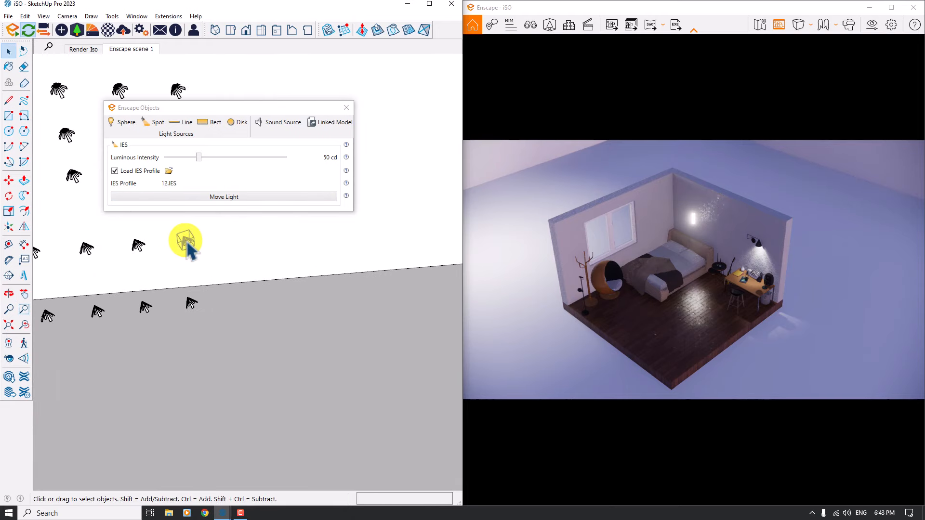
drag(197, 158, 209, 158)
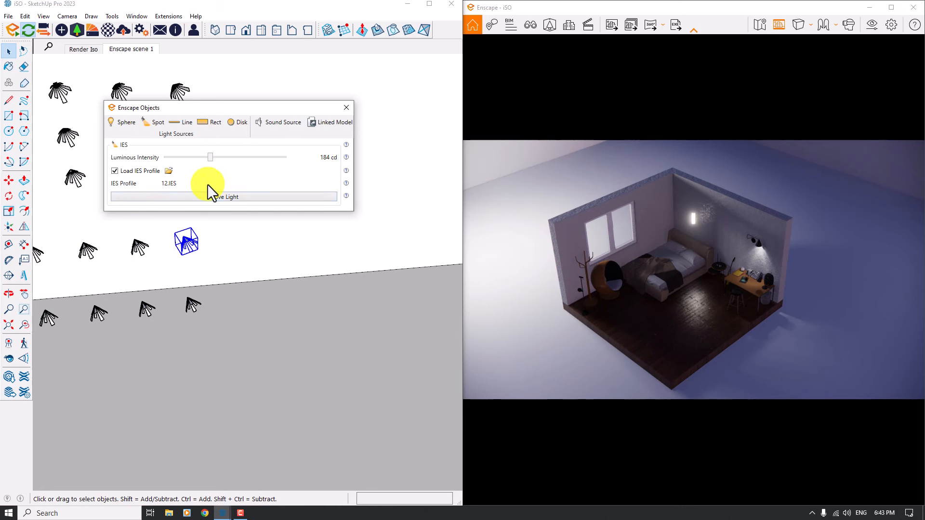
click(123, 170)
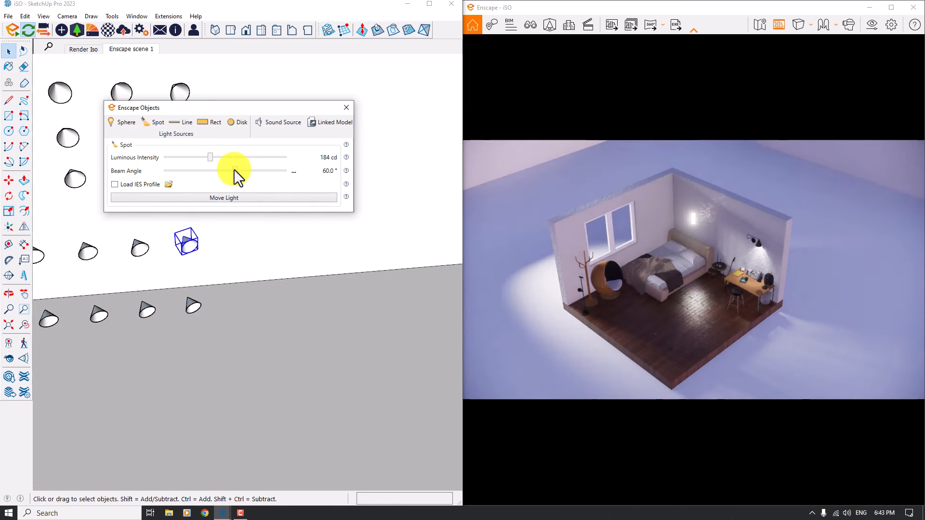
Step: Set the beam angle of the spot lights outside the window to 26°
drag(233, 169, 176, 171)
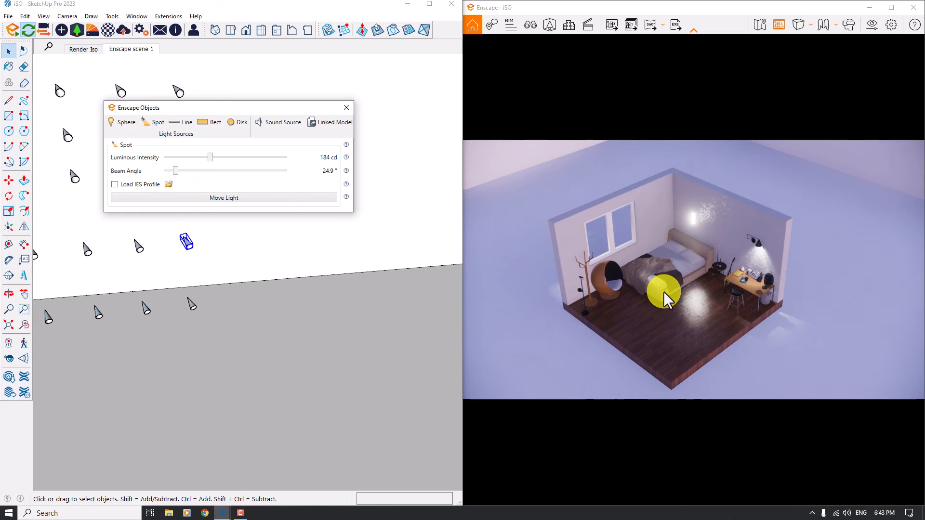
right_click(290, 174)
click(316, 191)
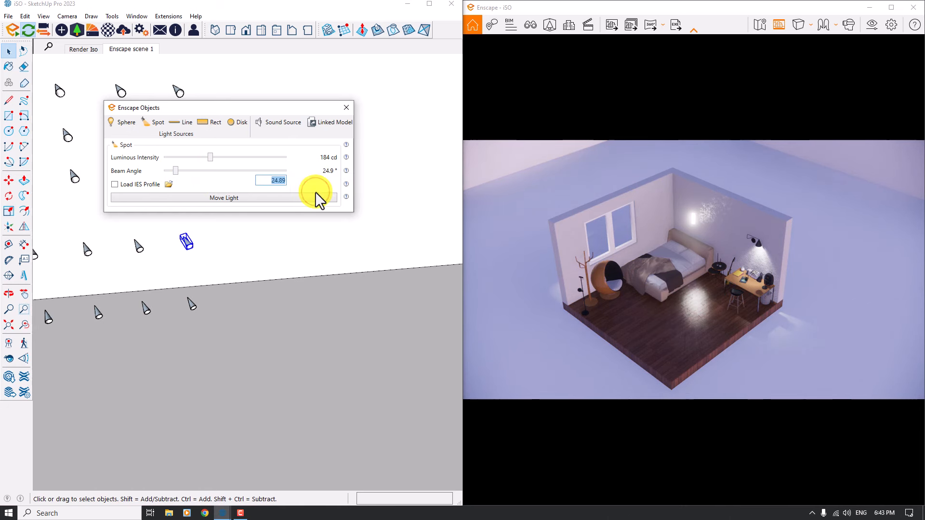
text(26)
key(Return)
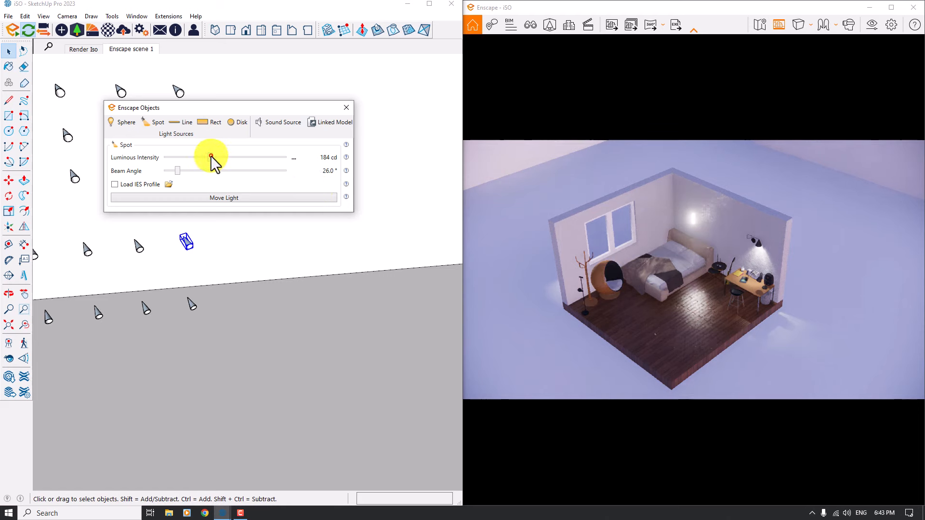
Step: Set the luminous intensity of the spot lights outside the window to 336 cd, then close the light settings and deselect the light
drag(210, 155, 224, 155)
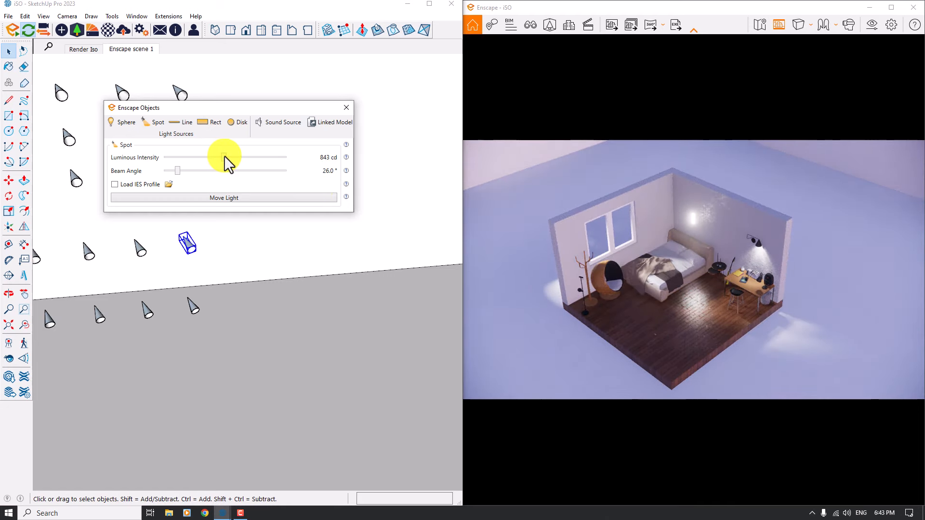
click(294, 158)
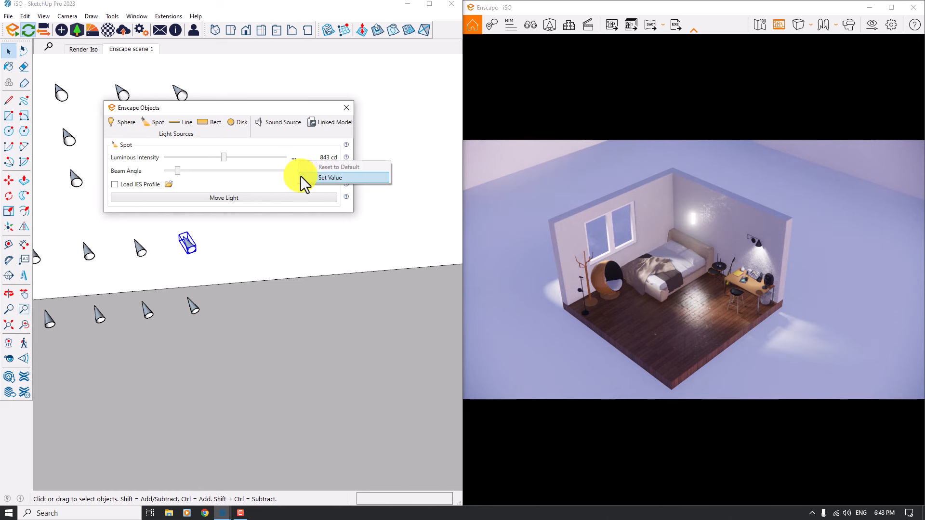
click(300, 178)
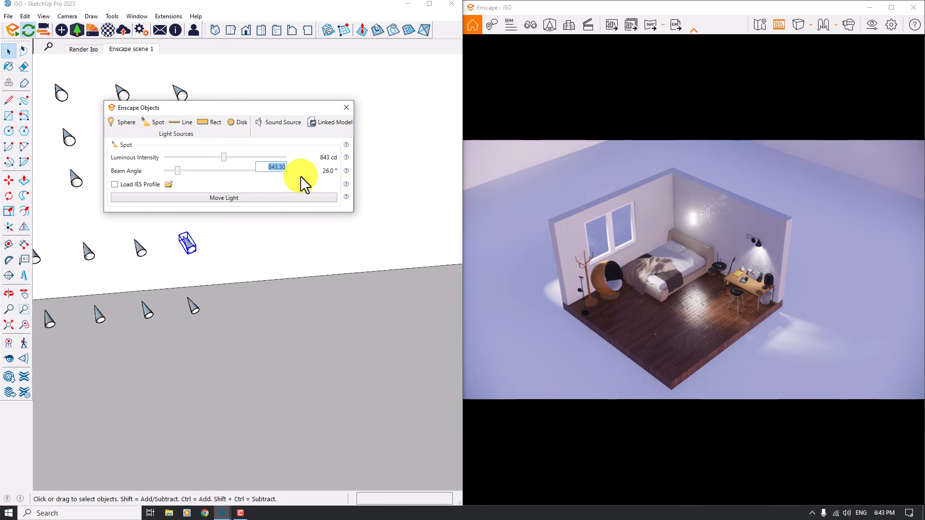
text(336)
key(Return)
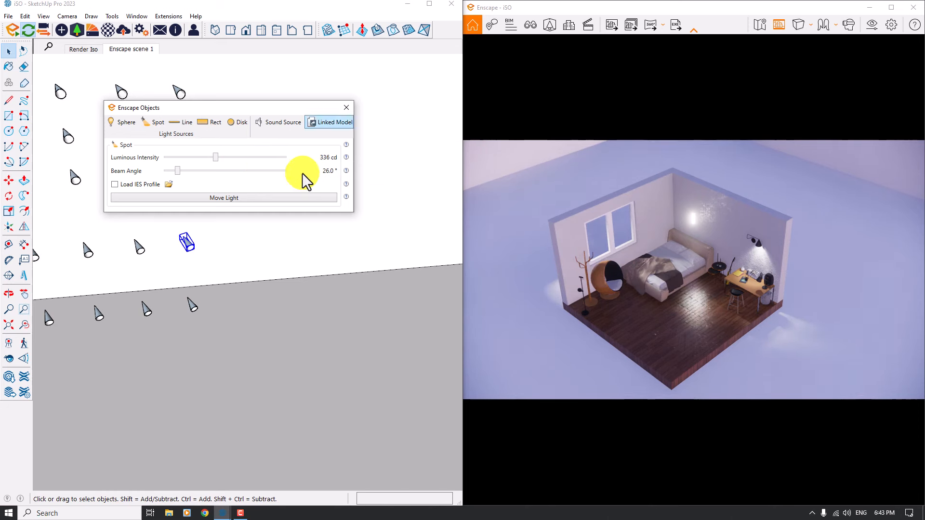
click(346, 107)
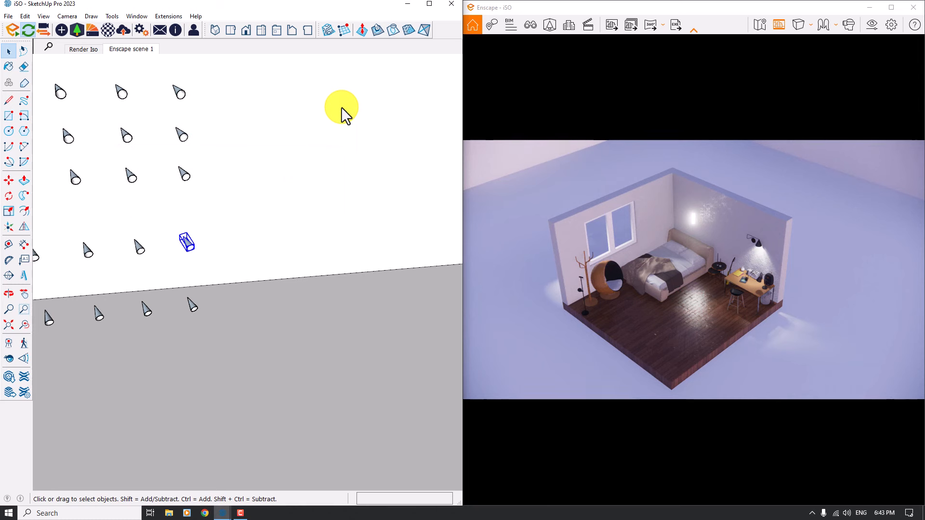
shift+click(189, 245)
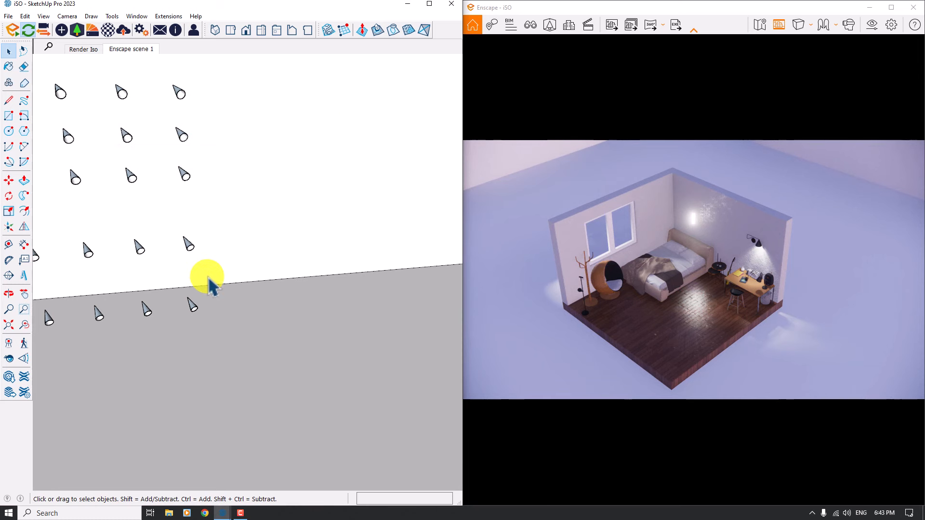
Step: Maximize the Enscape window and lower the visual preset's lens flare to 0% and bloom to 7%
click(875, 18)
click(890, 9)
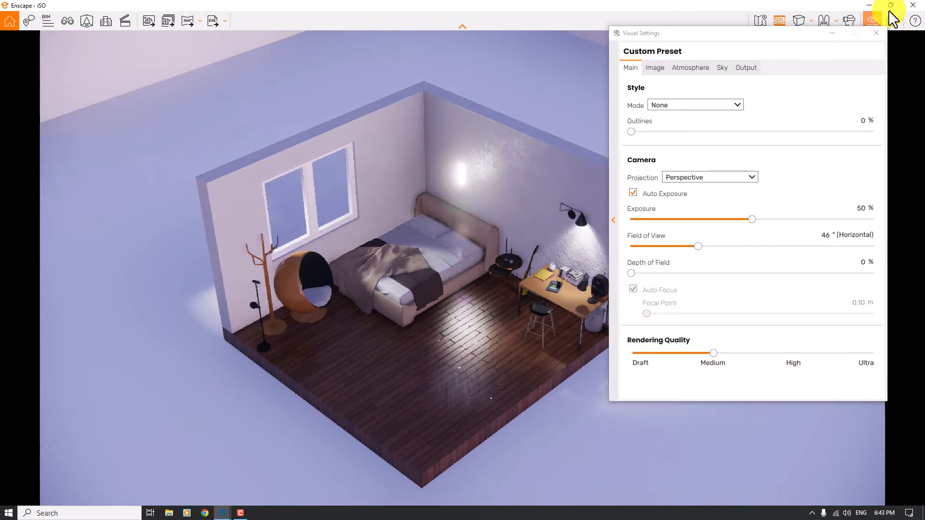
click(656, 67)
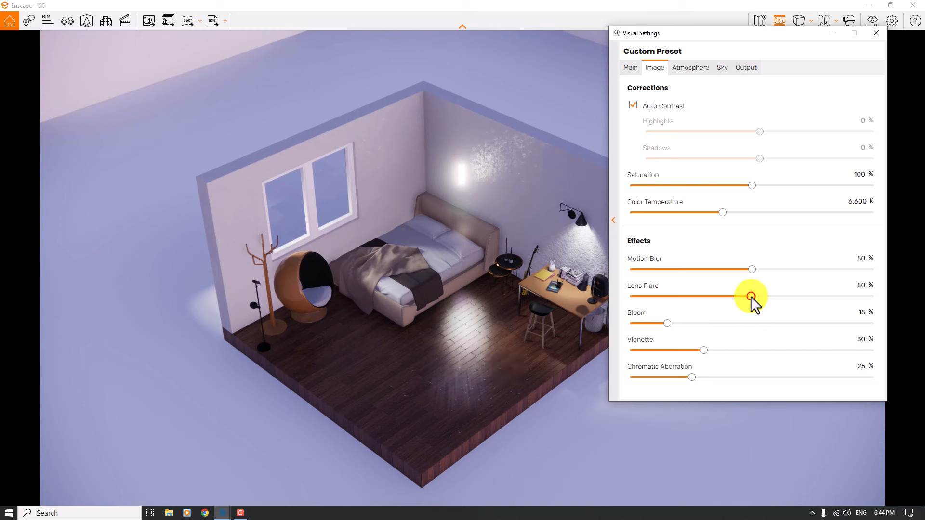
drag(751, 296, 735, 296)
drag(395, 319, 395, 319)
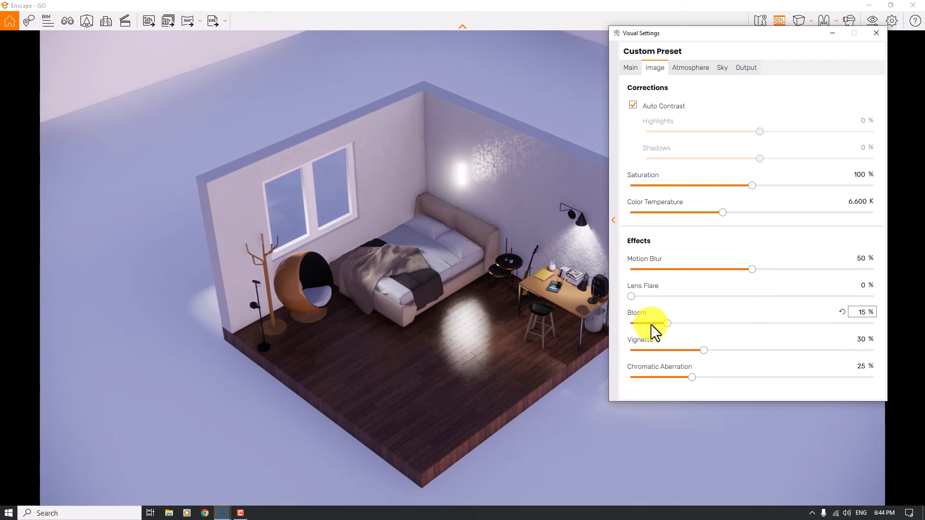
drag(667, 324, 496, 334)
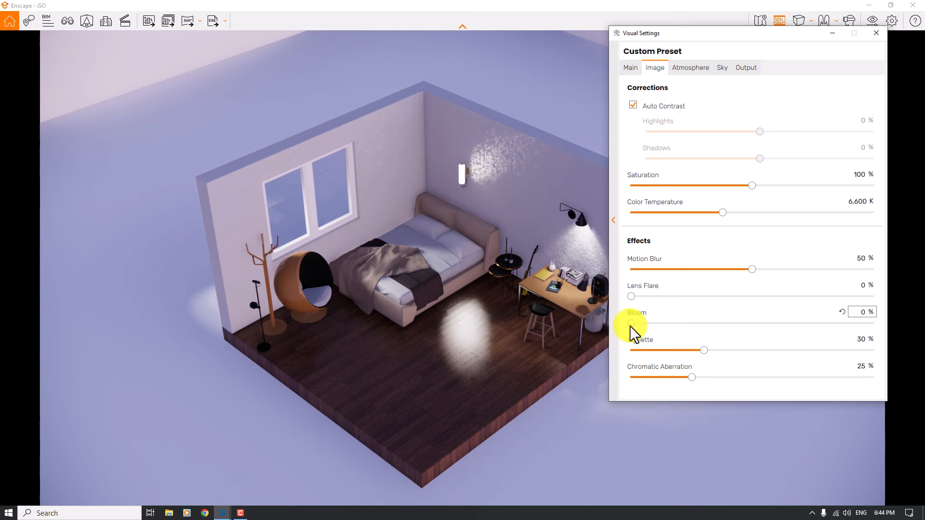
drag(631, 325, 648, 324)
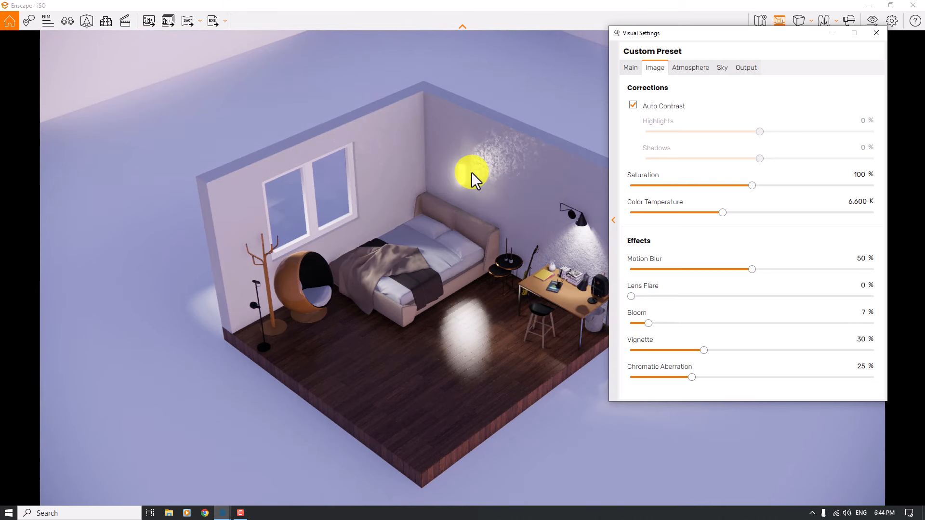
Step: Set the visual preset's bloom to 4% and lens flare to 12%
click(865, 316)
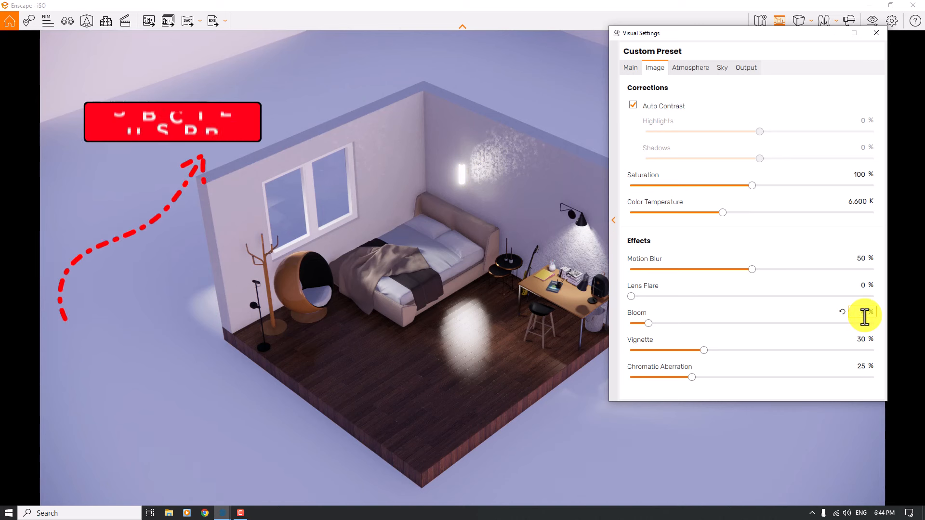
text(4)
key(Return)
click(865, 289)
text(12)
key(Return)
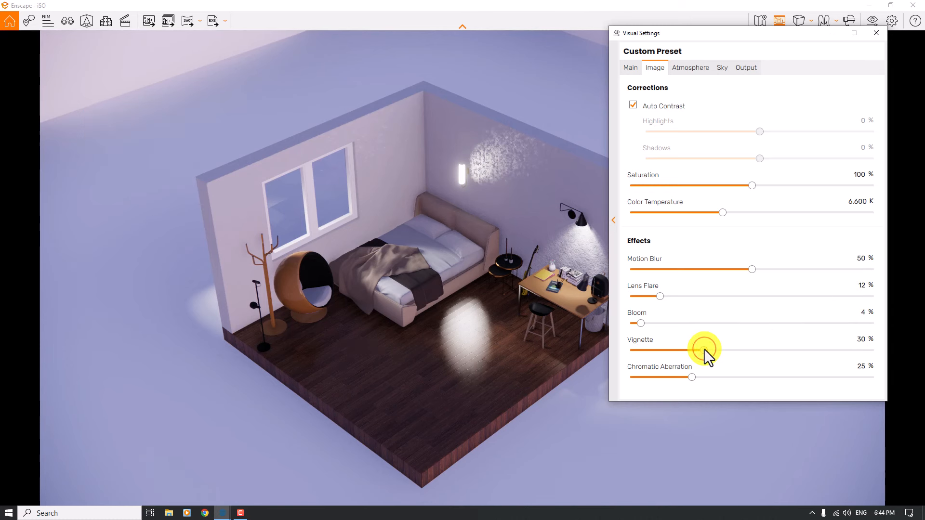
Step: Set the visual preset's vignette to 88% and chromatic aberration to 0%
drag(704, 350, 732, 351)
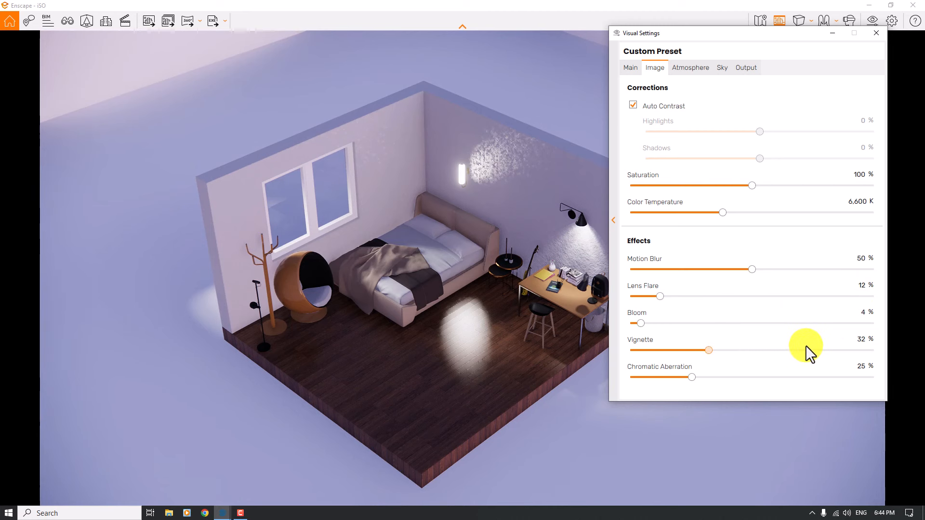
drag(887, 334, 900, 332)
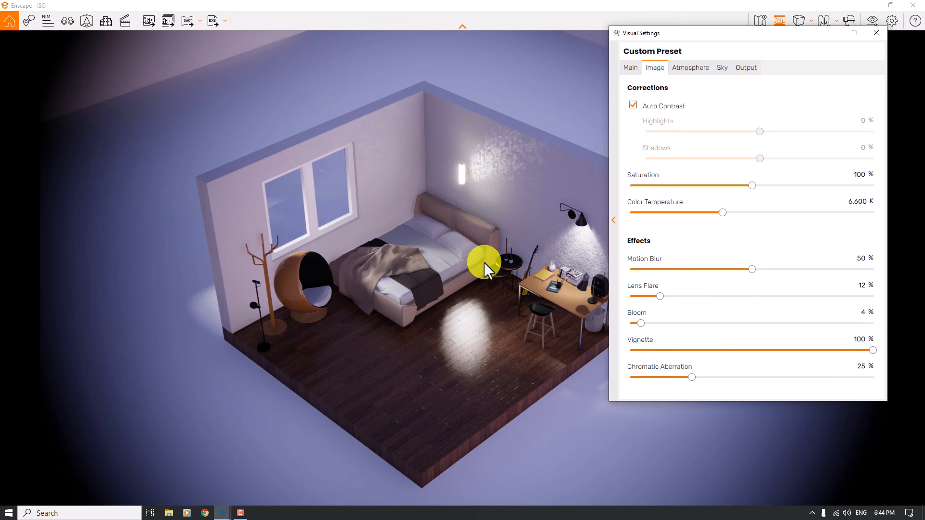
double_click(858, 338)
text(28)
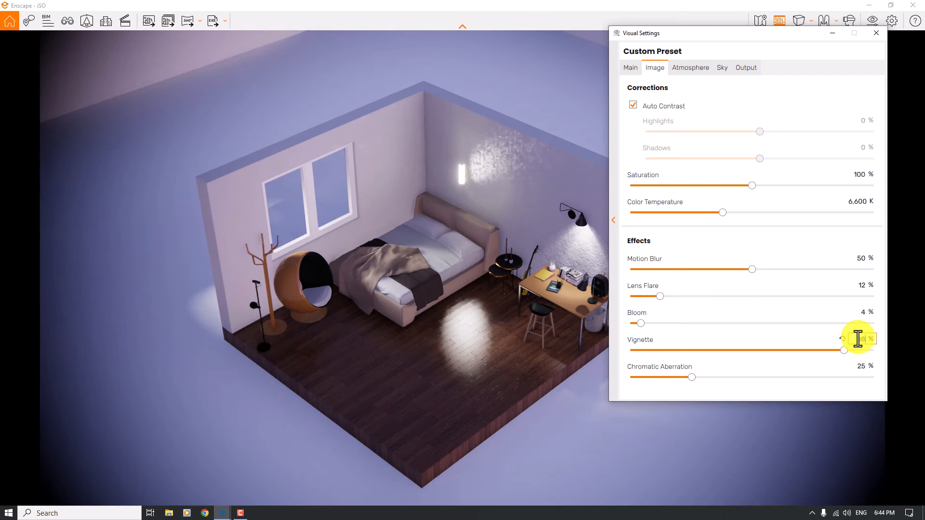
double_click(860, 368)
text(0)
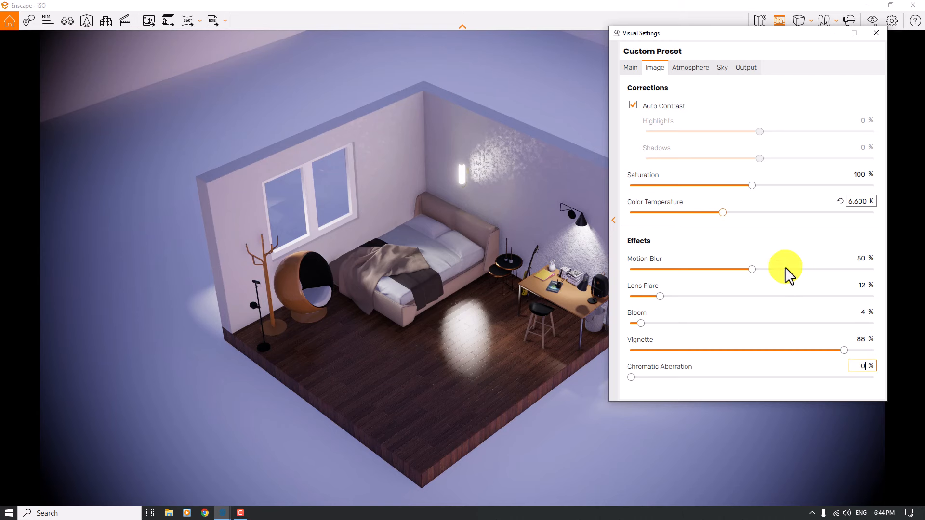
Step: Add 15% depth of field to the visual preset, disable auto focus and set the focal point to 17.36 m
click(635, 67)
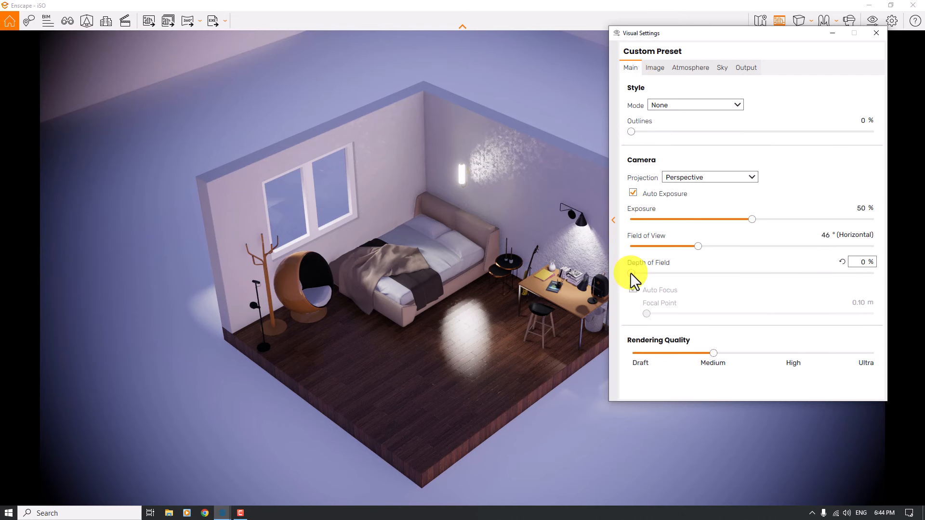
drag(630, 273, 667, 274)
click(634, 289)
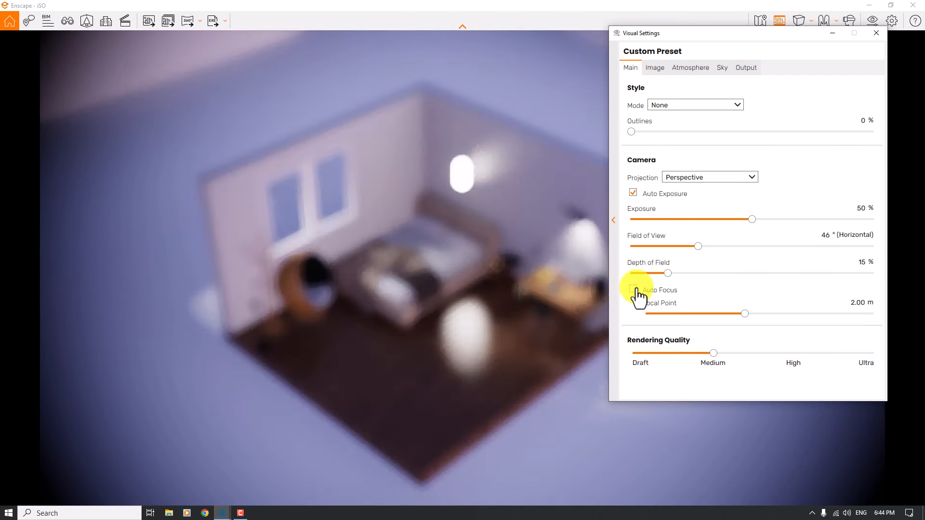
click(709, 313)
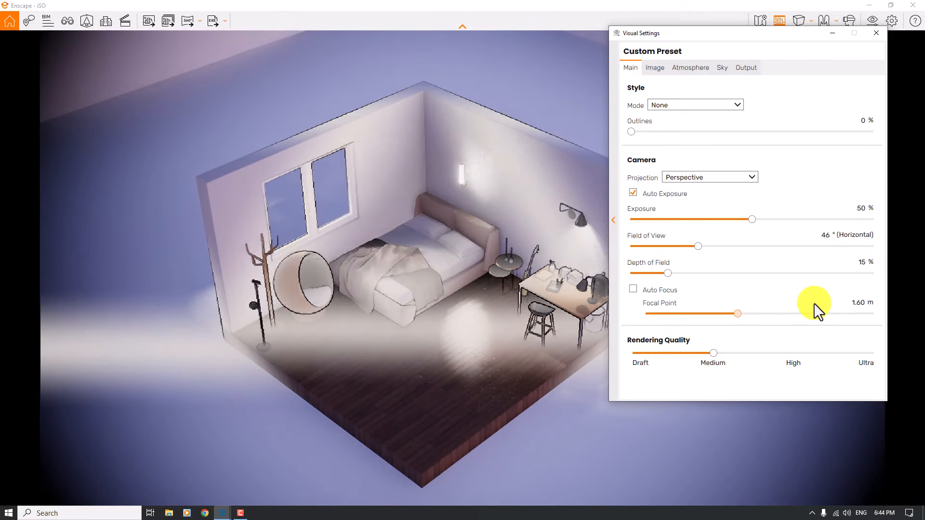
click(814, 305)
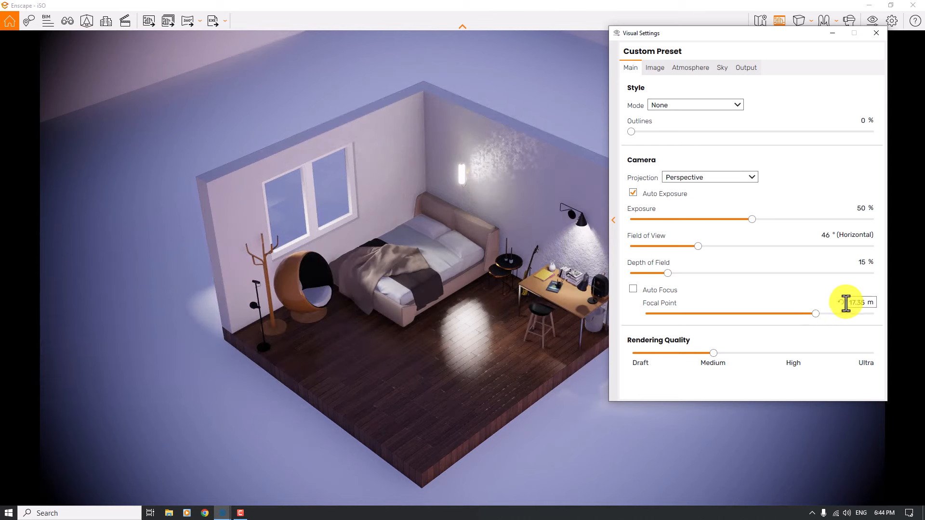
click(853, 303)
text(17.36)
key(Return)
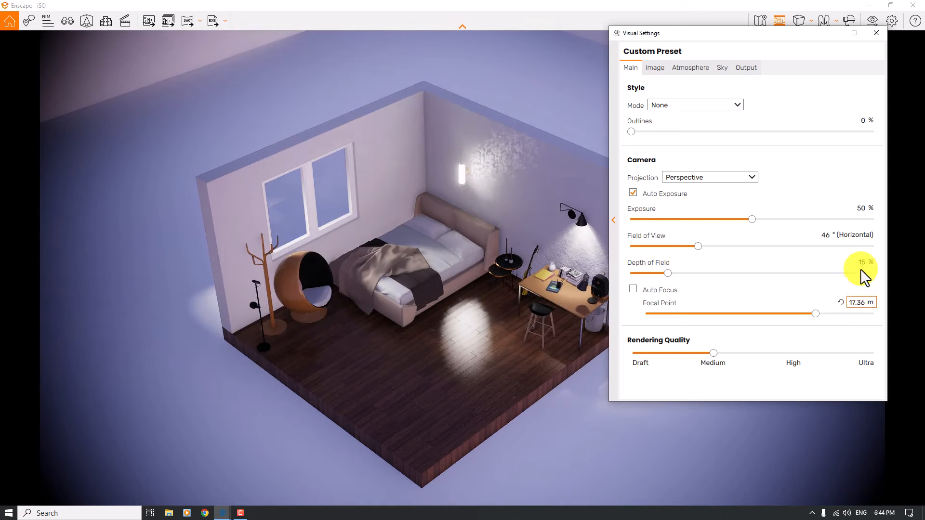
Step: Set the visual preset's depth of field to 22% and exposure to 54%
click(855, 263)
text(22)
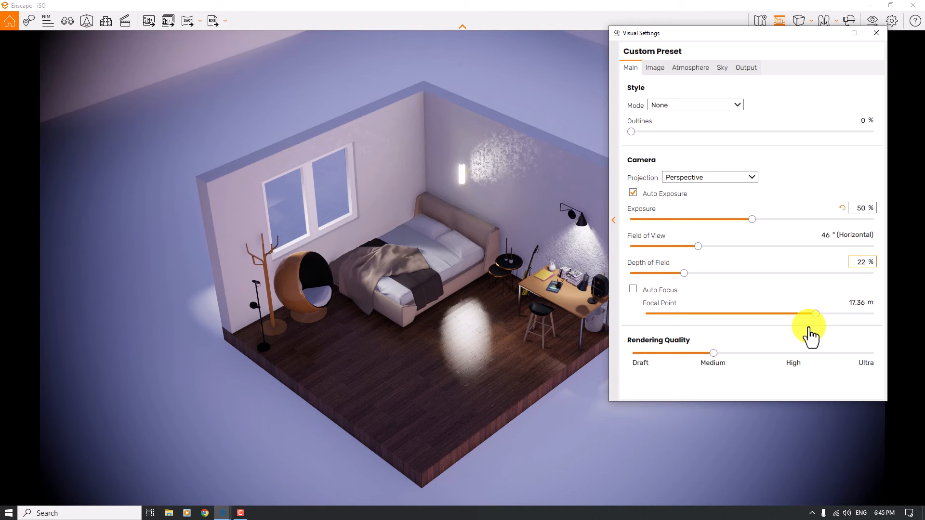
click(857, 210)
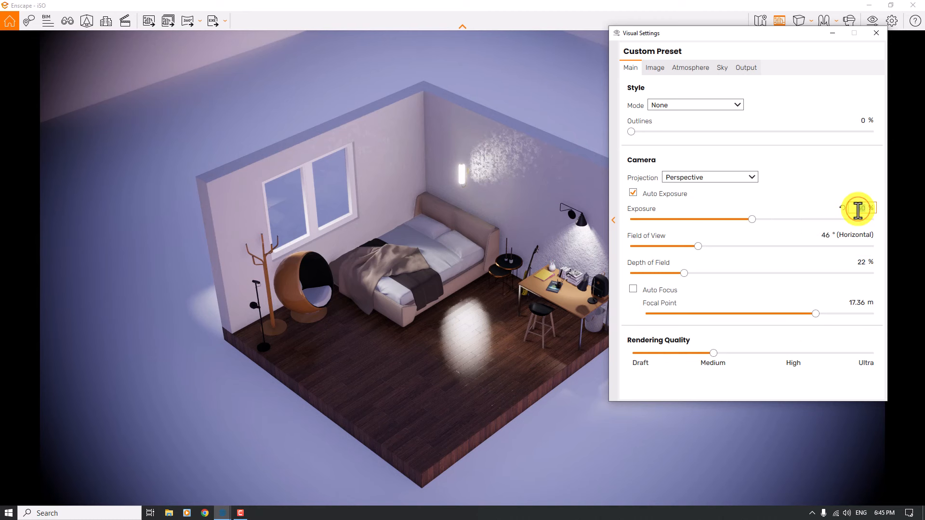
text(54)
key(Return)
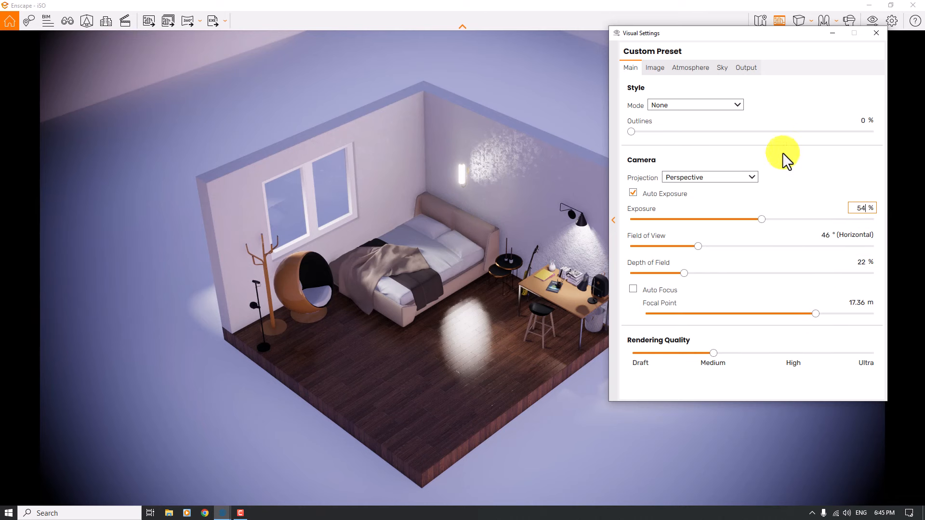
Step: Set the visual preset's fog intensity to 9% and sun brightness to 0%
click(667, 66)
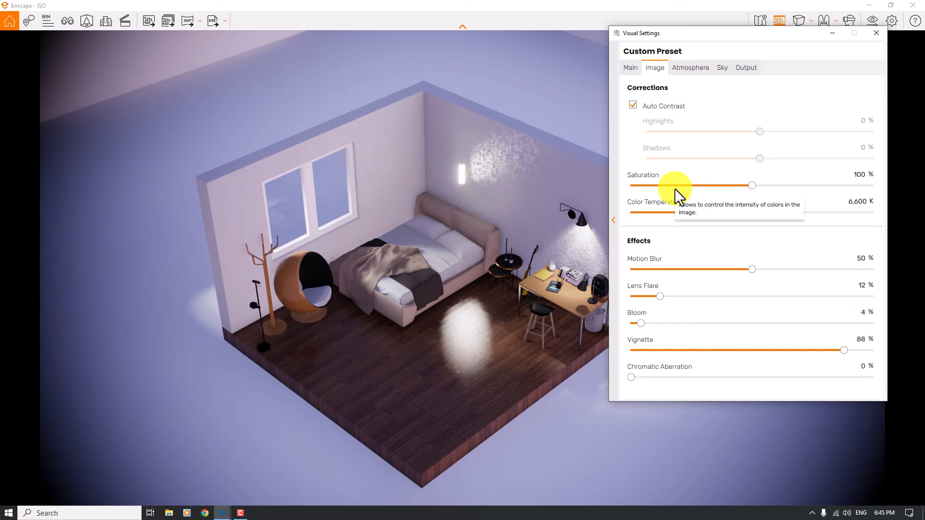
click(693, 67)
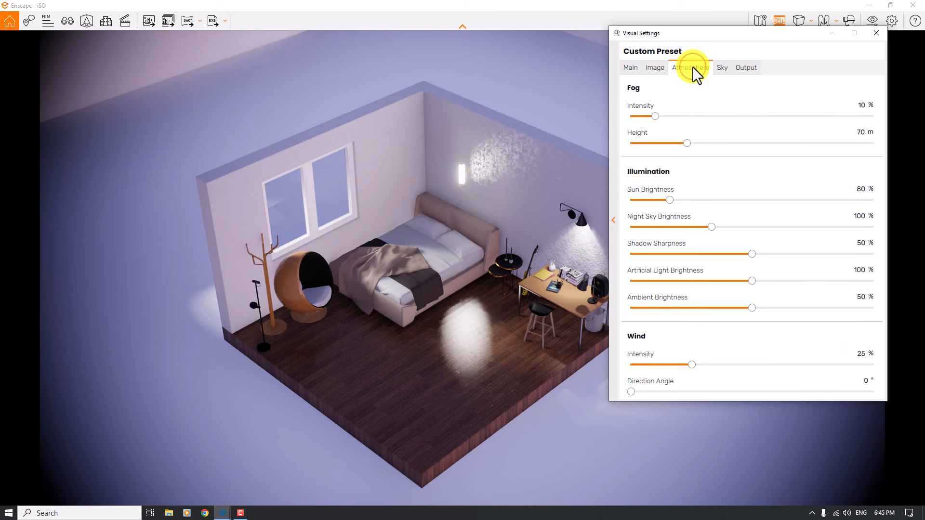
click(651, 114)
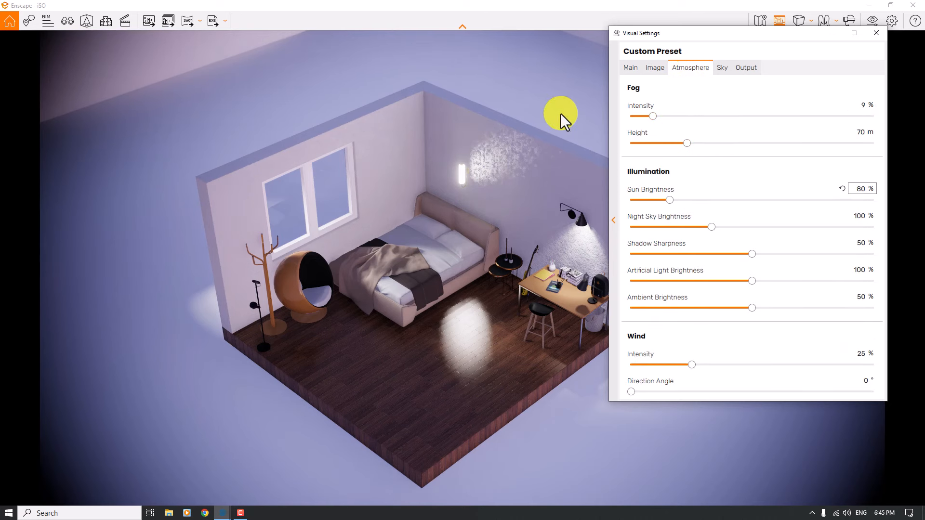
click(861, 190)
text(0)
key(Tab)
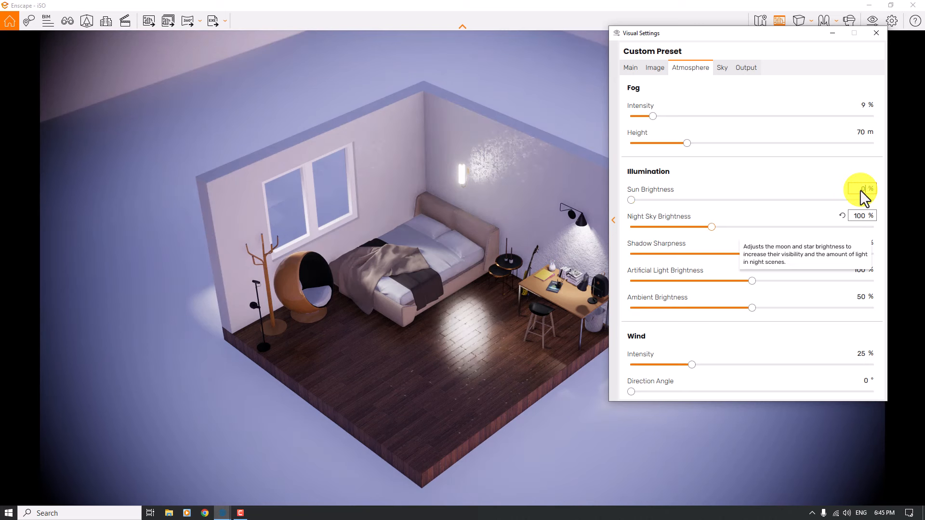
key(Tab)
key(Tab)
key(Tab)
key(Tab)
key(Tab)
key(Tab)
key(Tab)
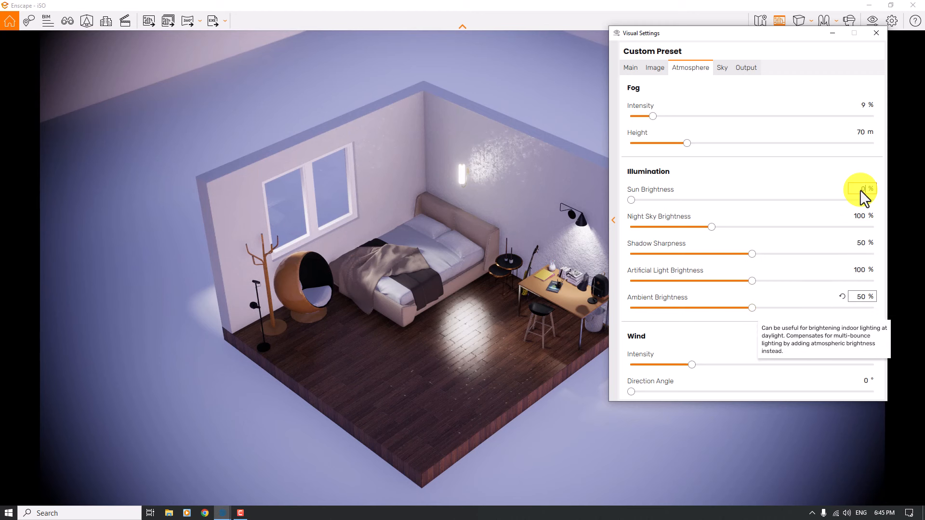
key(shift+Tab)
key(shift+Tab)
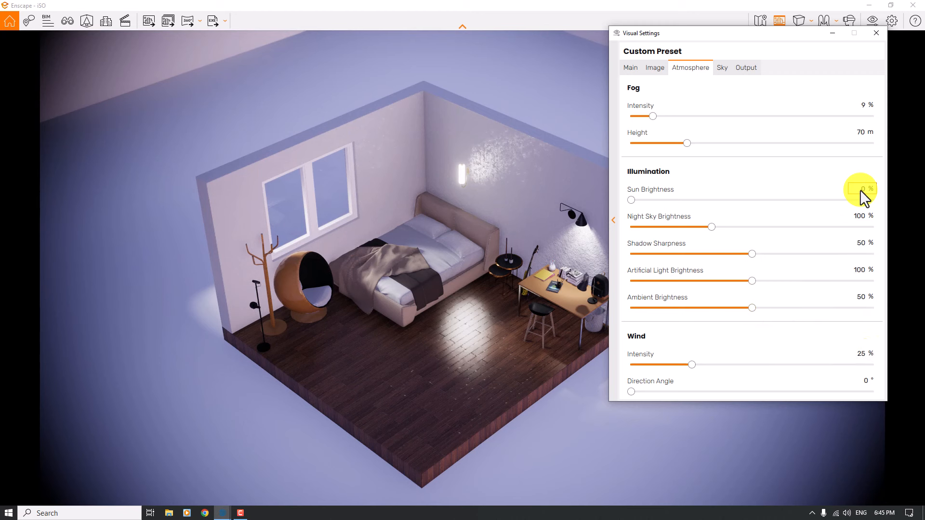
Step: Set the visual preset's artificial light brightness to 84% and shadow sharpness to 12%
drag(752, 281, 718, 281)
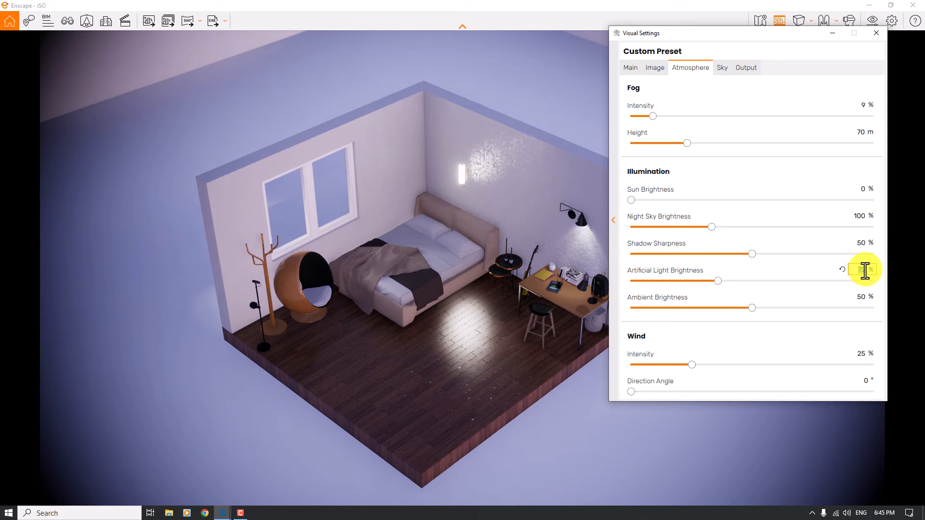
text(84)
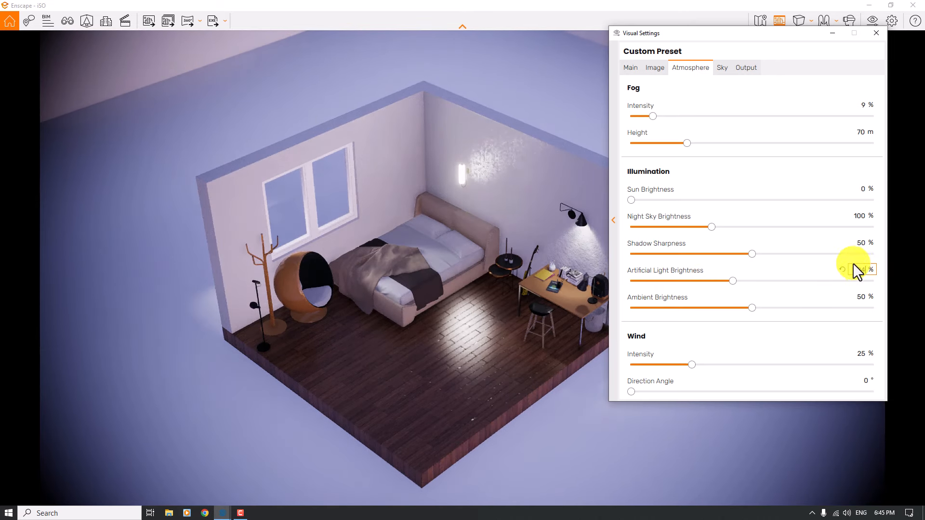
click(831, 247)
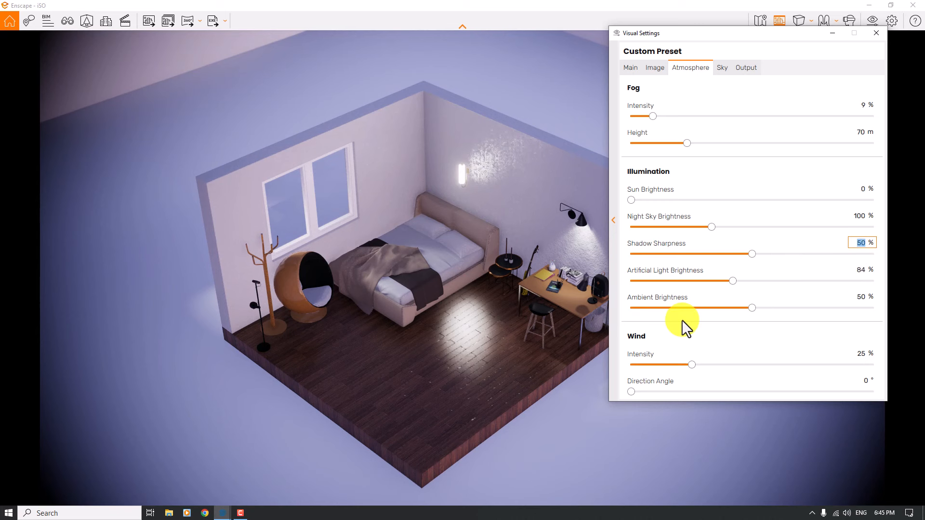
text(12)
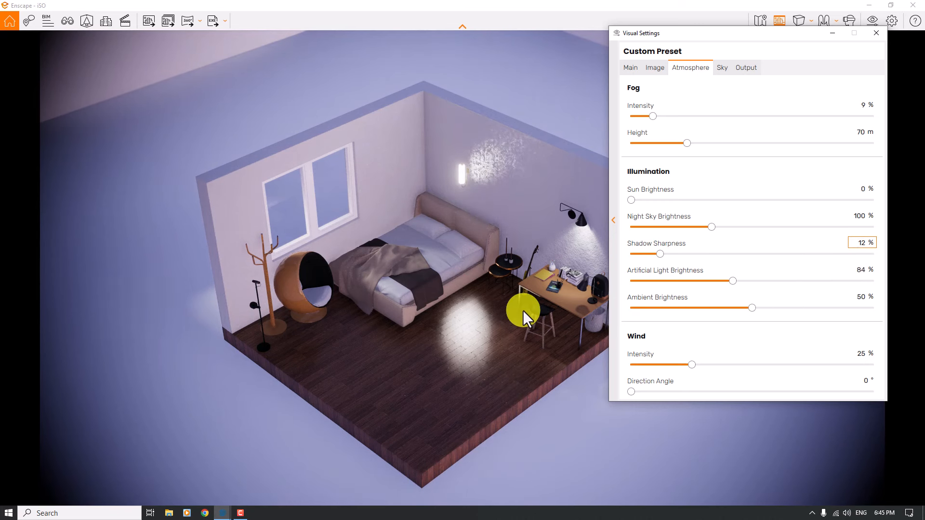
Step: Set the visual preset's ambient brightness to 46% and switch the sky's horizon source to Clear
click(854, 295)
text(46)
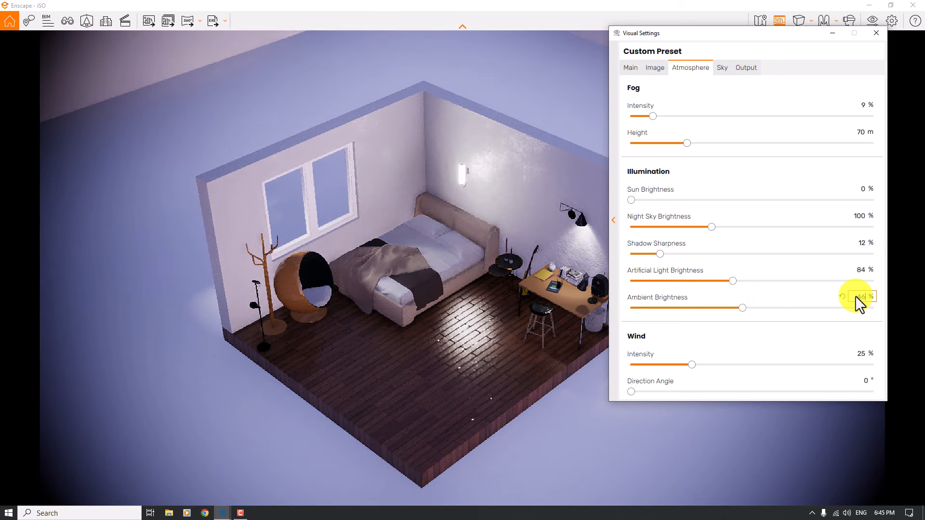
click(720, 68)
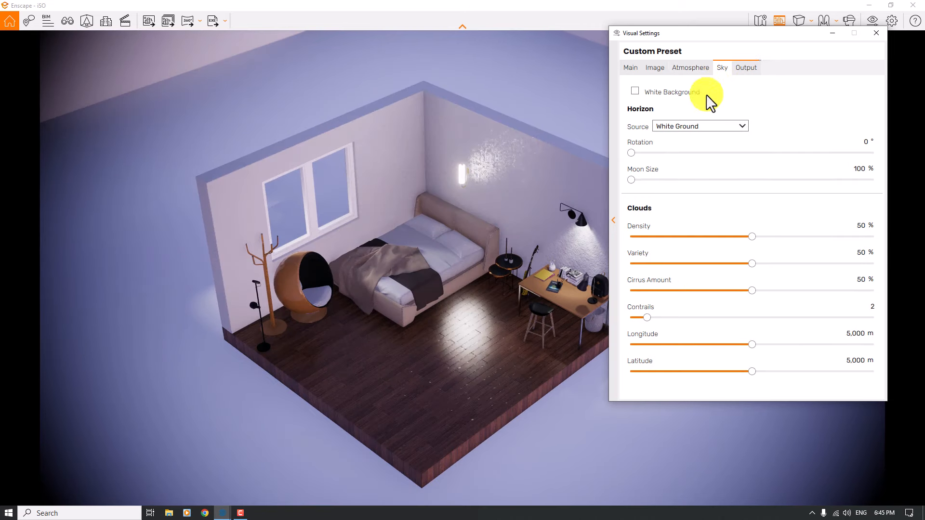
click(690, 124)
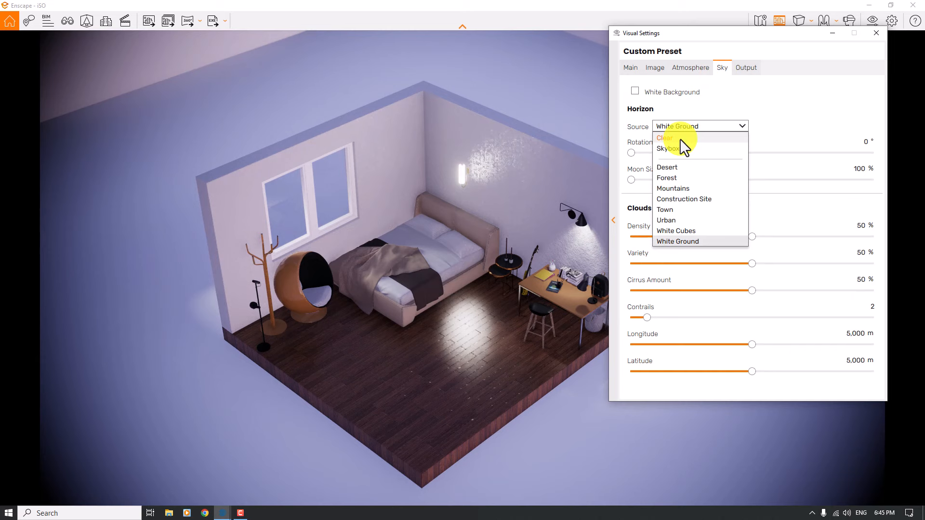
click(681, 139)
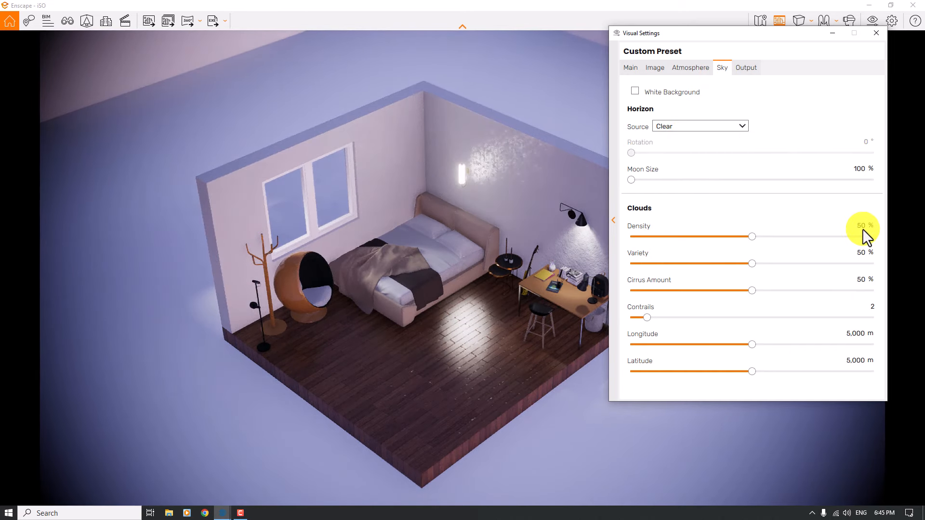
Step: Check the visual preset's output resolution and image file format settings
click(744, 67)
click(739, 191)
click(738, 191)
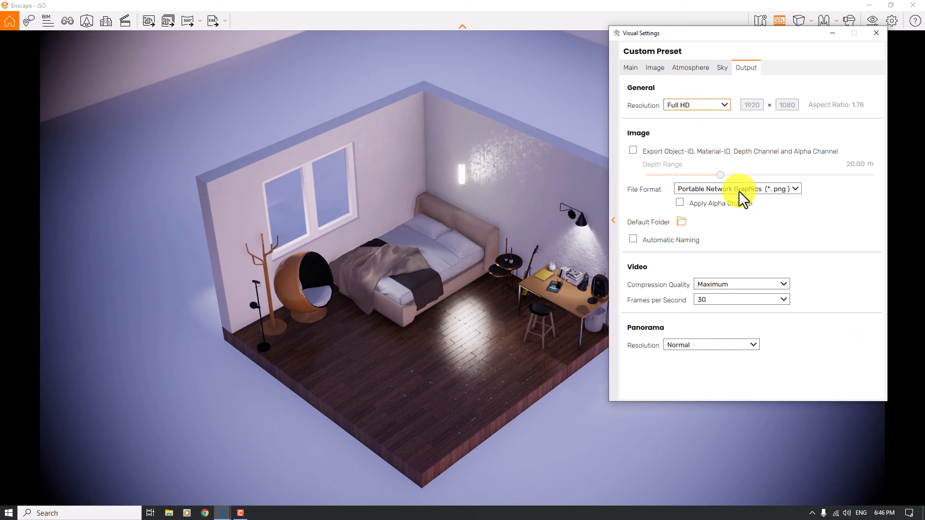
Step: Set the visual preset's outlines to 9% and close the visual settings
click(632, 68)
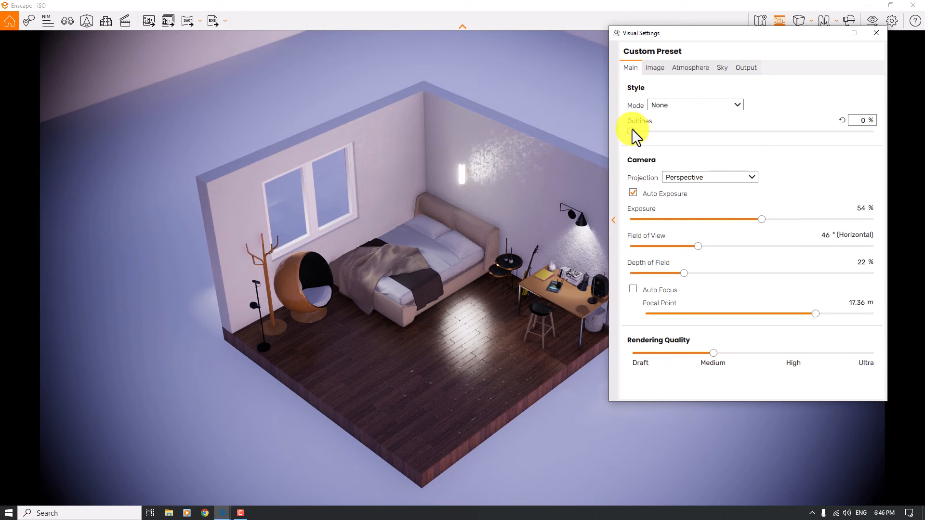
drag(631, 129, 635, 129)
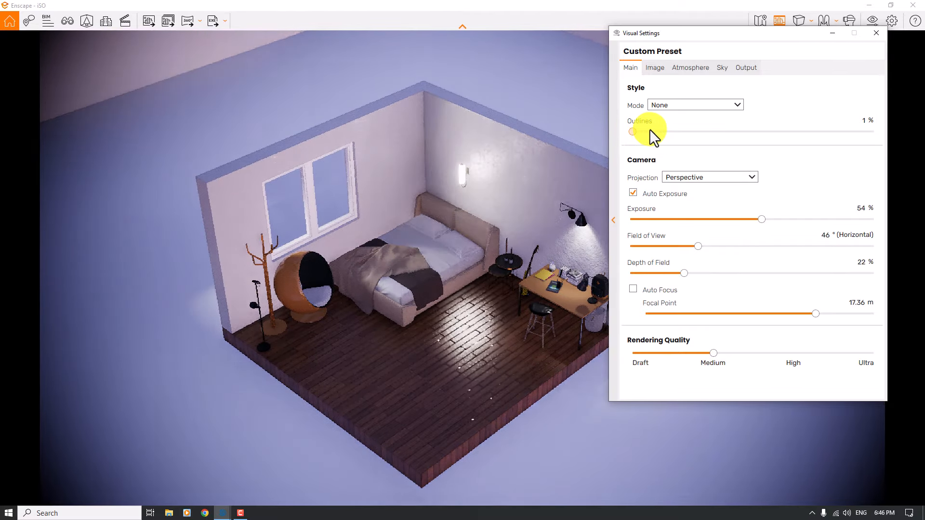
click(649, 129)
click(862, 120)
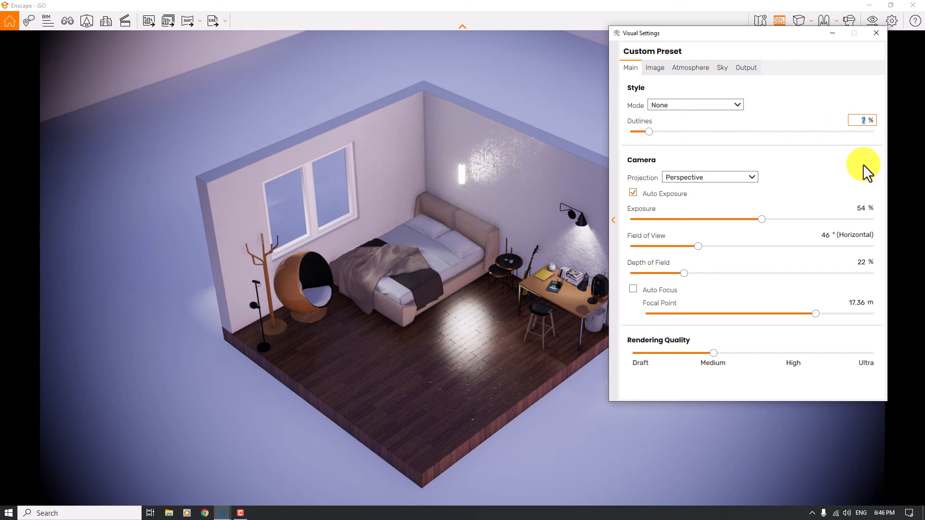
text(9)
click(877, 32)
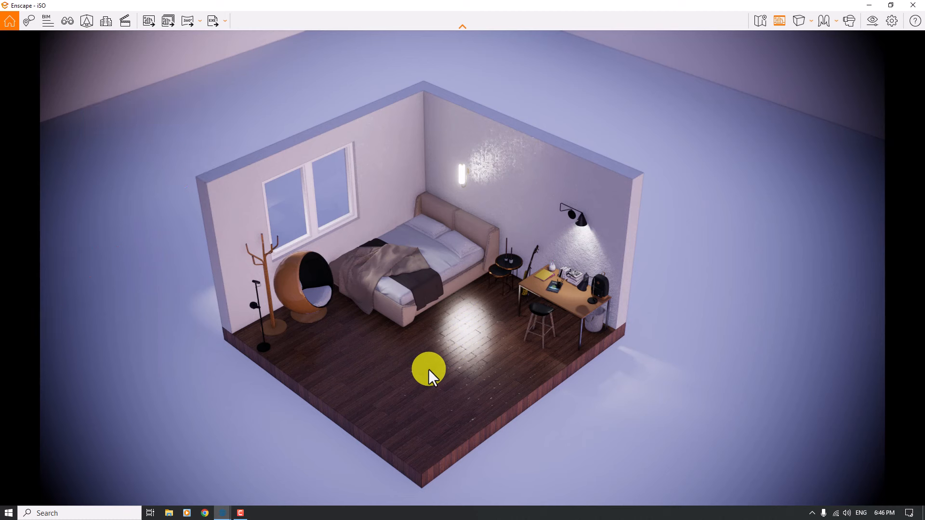
Step: Switch to SketchUp and open the Wood 01, Brick Bond floor material in the Enscape Material Editor
click(223, 513)
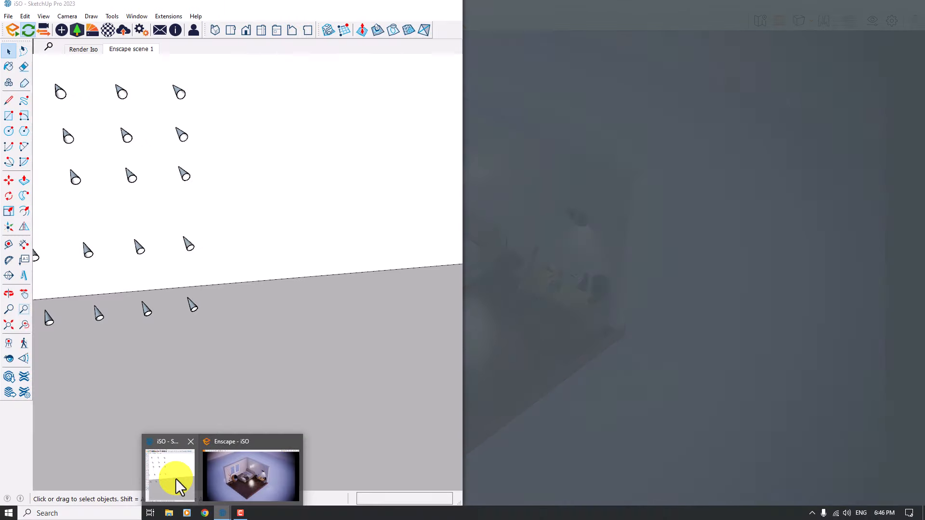
click(175, 478)
click(106, 31)
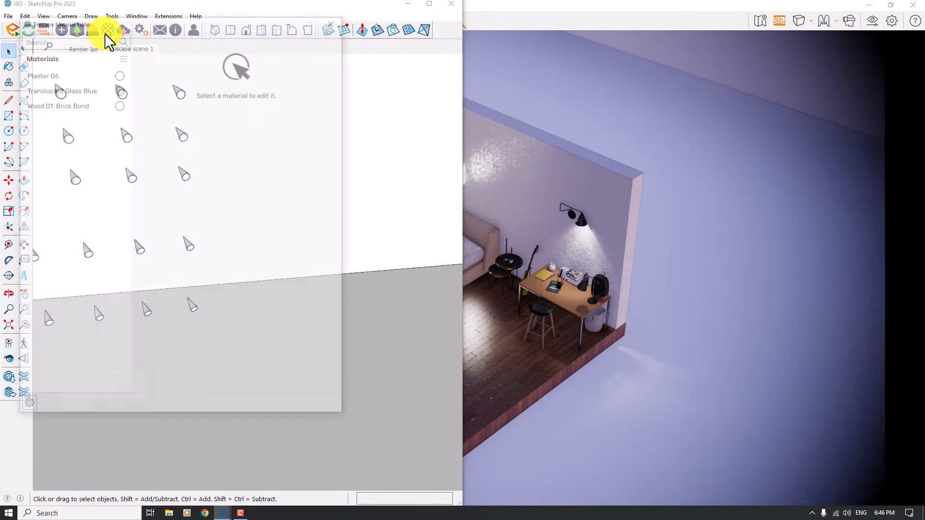
click(58, 103)
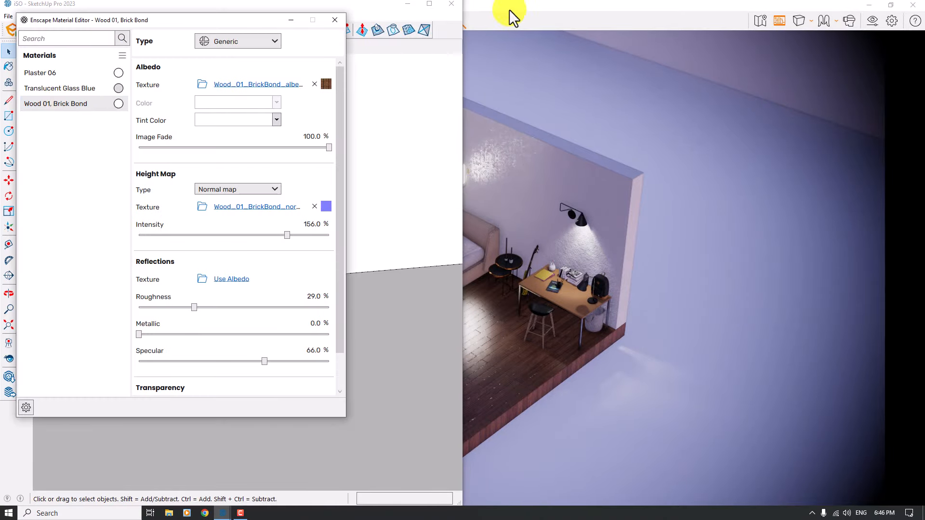
Step: Arrange the Enscape and SketchUp windows side by side, each filling half of the screen
click(559, 7)
mouse_move(559, 8)
mouse_down()
mouse_move(554, 214)
mouse_move(923, 188)
mouse_up()
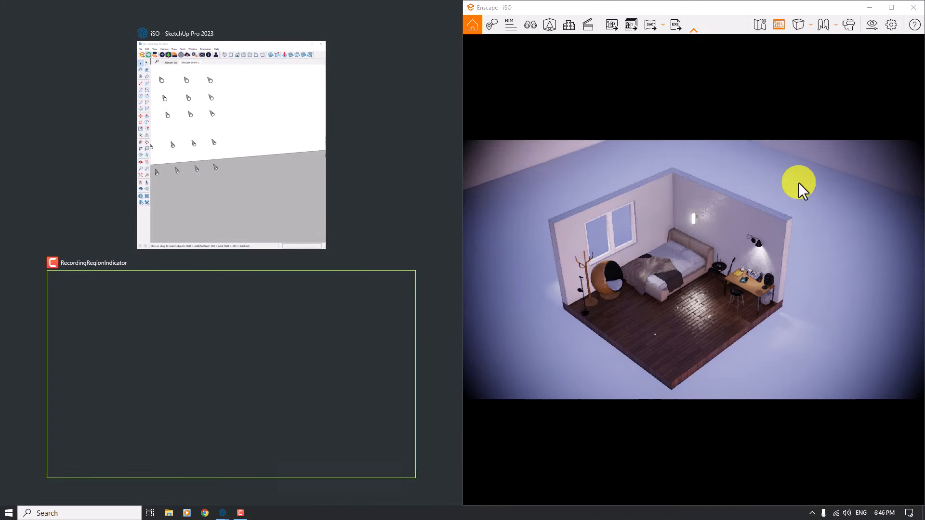
click(238, 136)
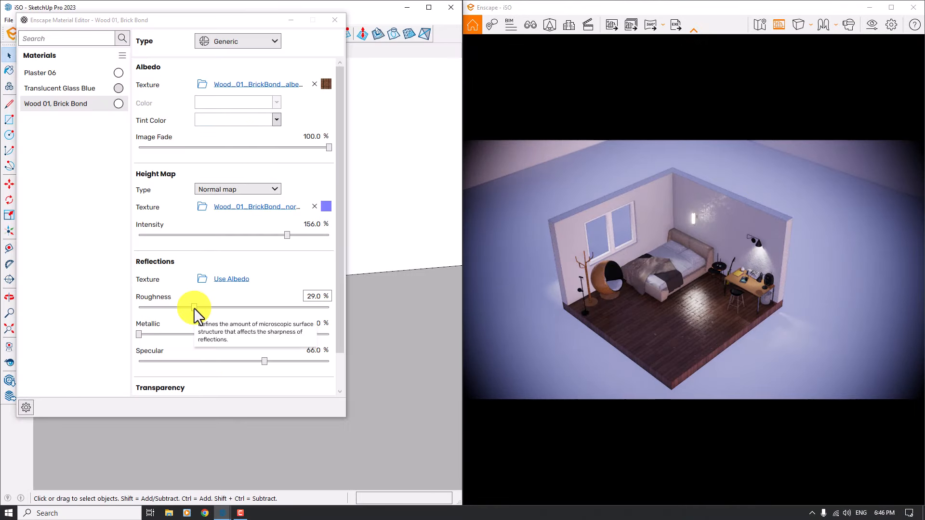
Step: Set the reflection roughness of the Wood 01, Brick Bond floor material to 44%
drag(193, 307, 220, 310)
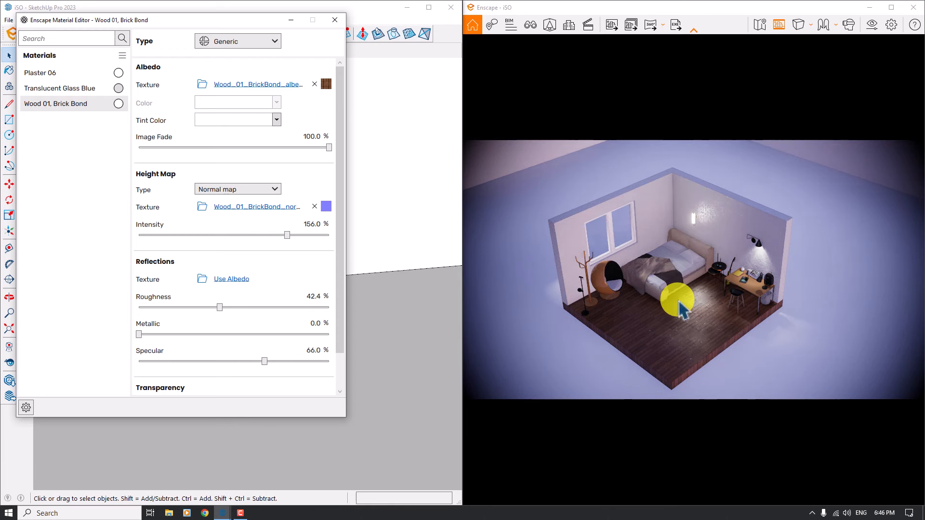
click(313, 299)
text(44)
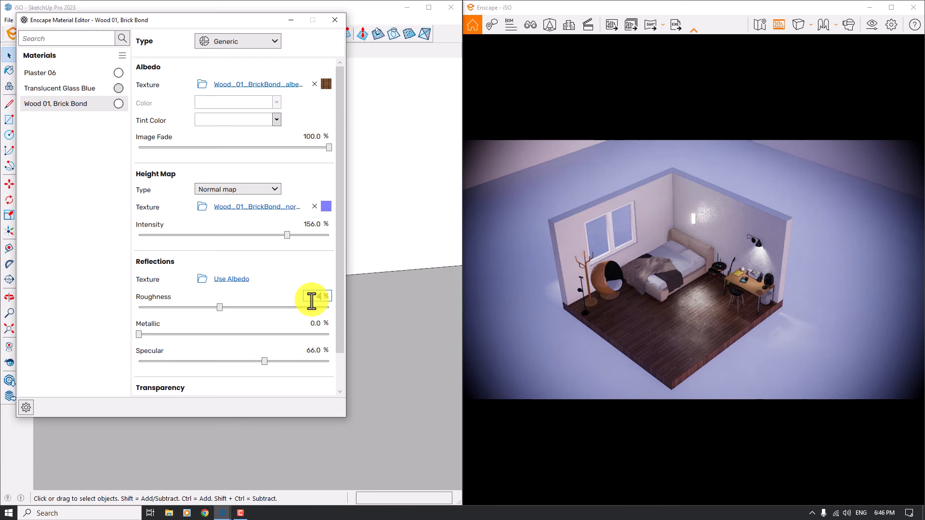
key(Return)
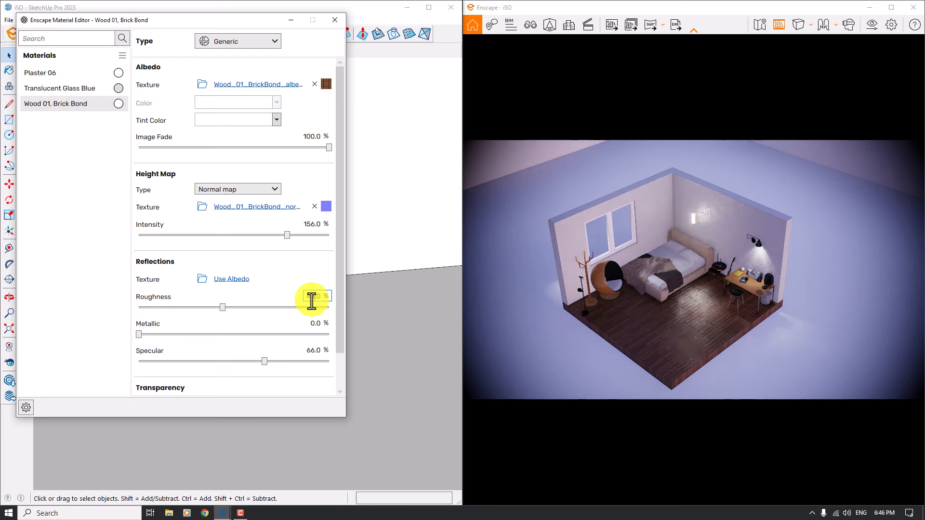
Step: Set the albedo Image Fade of the Wood 01, Brick Bond floor material to 78%
click(312, 137)
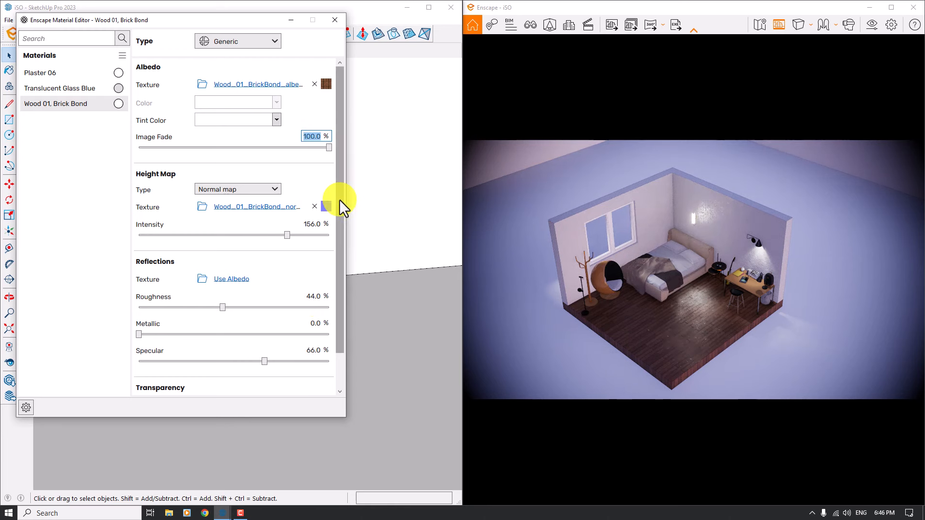
text(94)
key(Return)
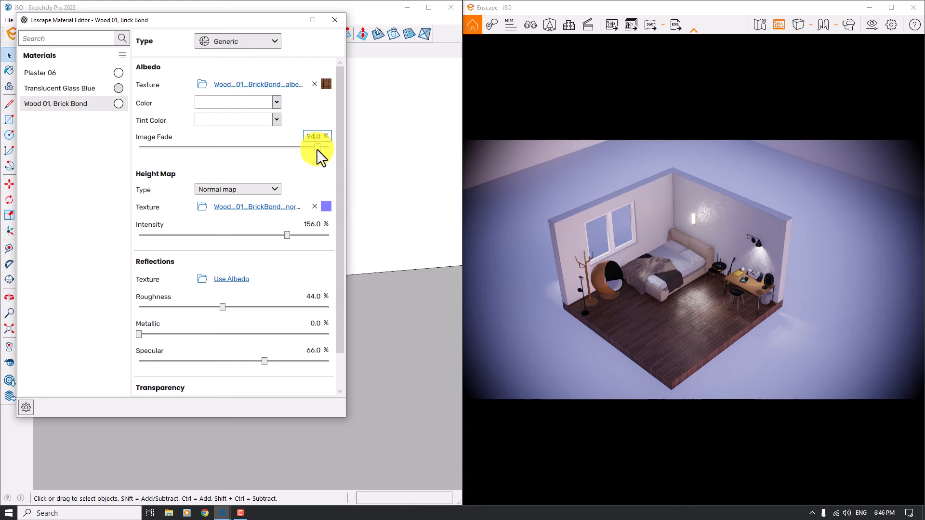
drag(316, 148, 293, 148)
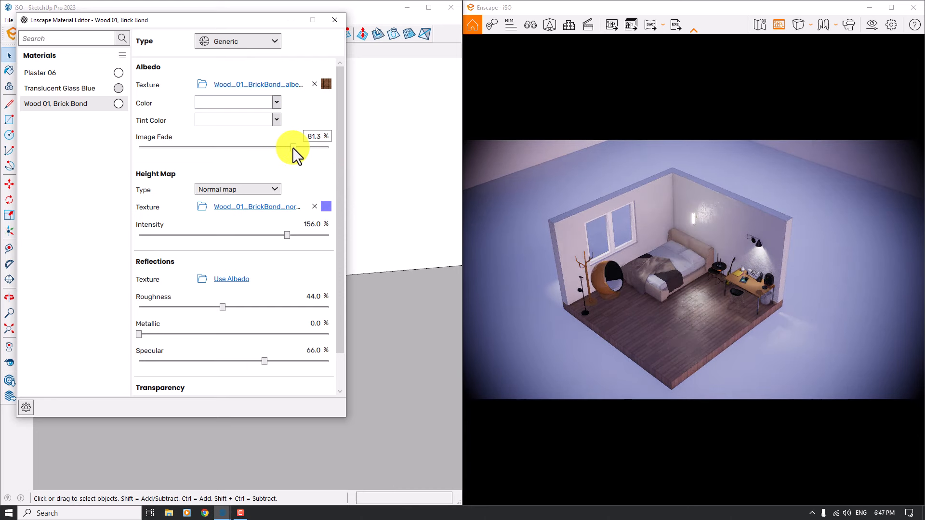
click(310, 137)
text(78)
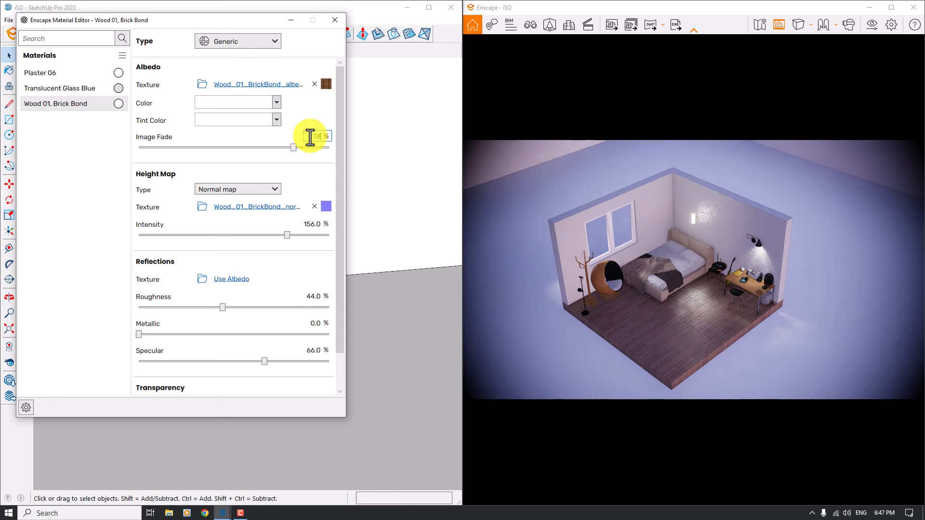
key(Return)
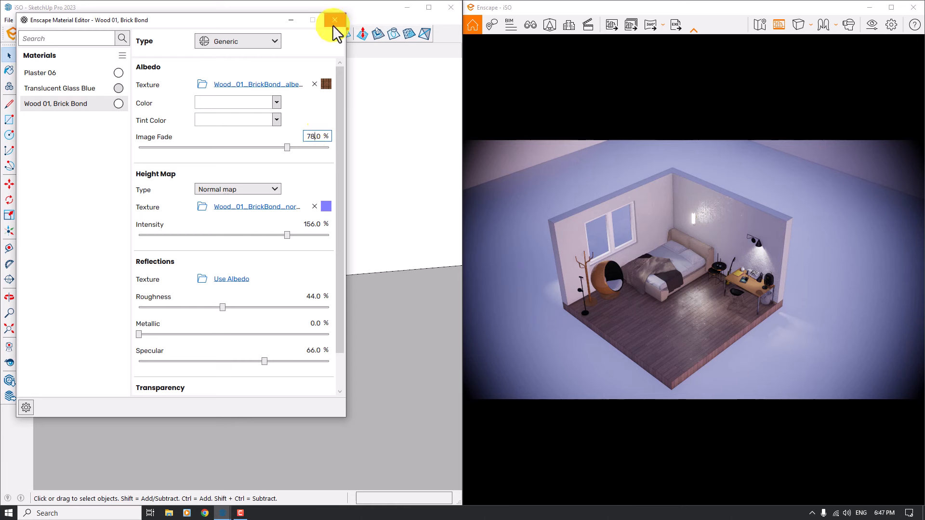
Step: Set the transparency tint color of the Translucent Glass Blue material to dark gray
click(94, 89)
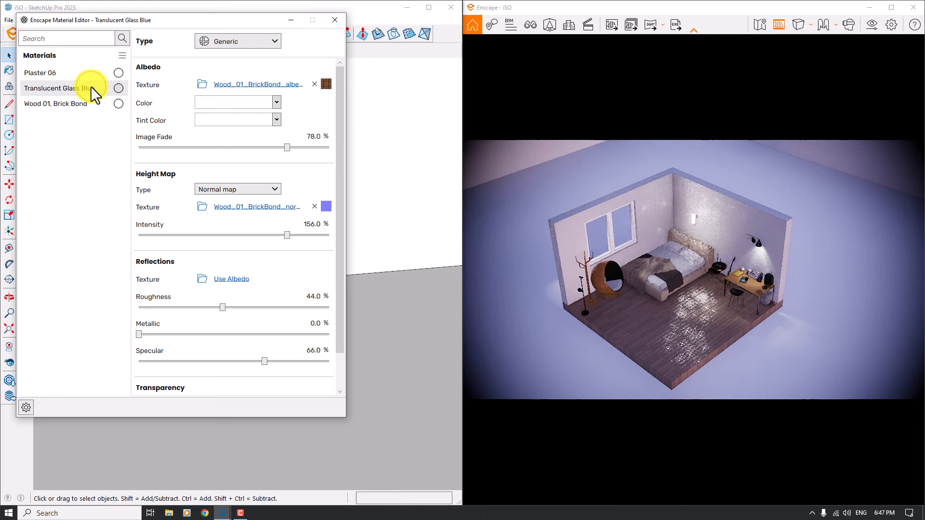
drag(336, 136, 336, 261)
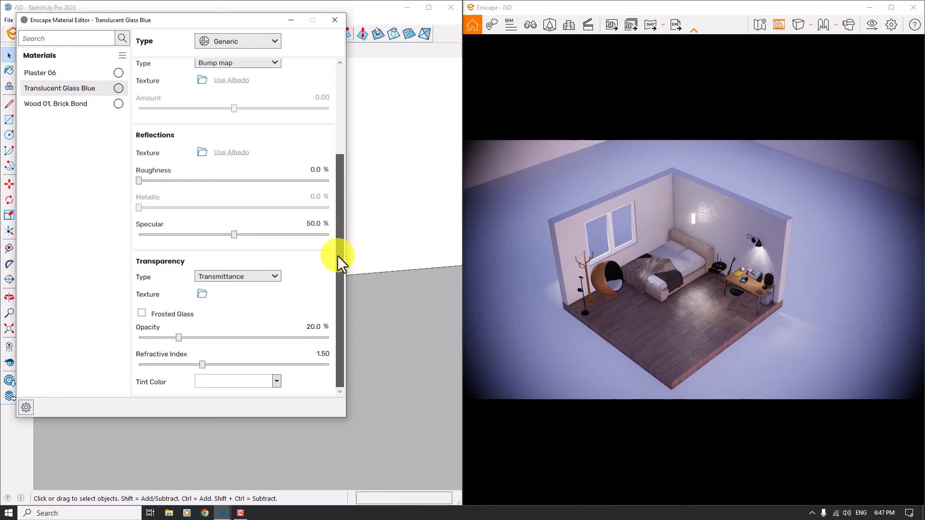
click(267, 385)
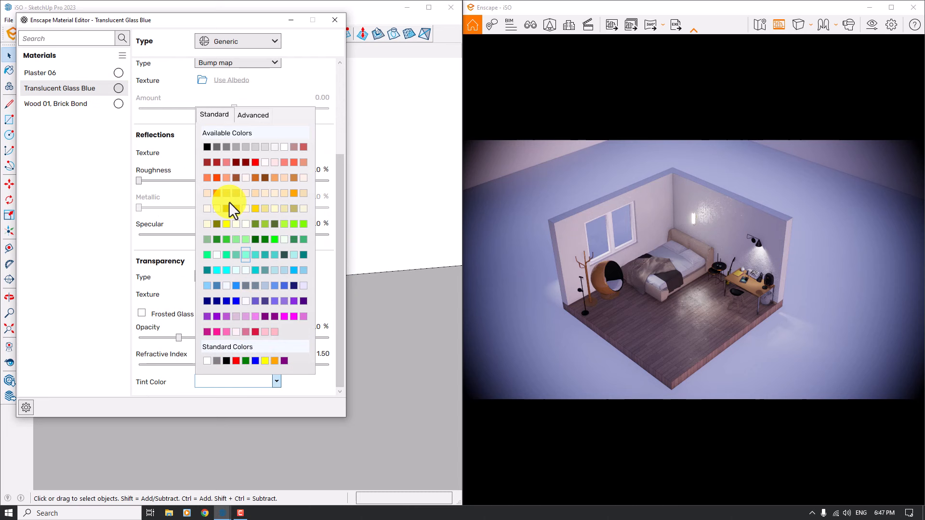
click(215, 140)
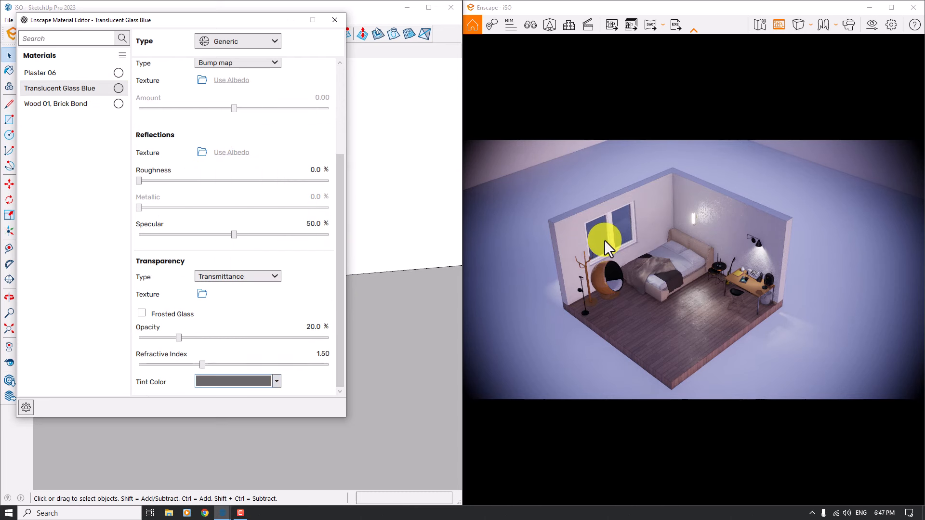
Step: Leave Frosted Glass off, set the window glass's refractive index to 1.00 and close the Material Editor
click(142, 313)
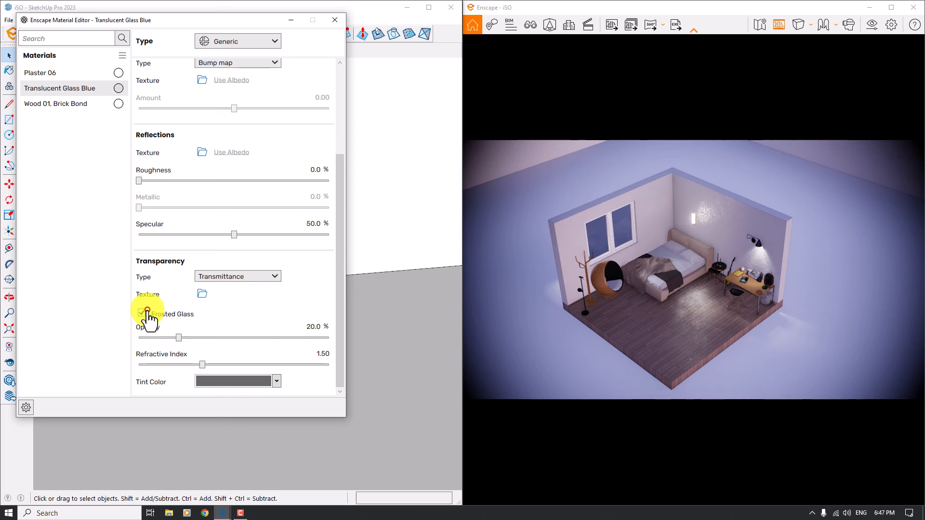
click(141, 314)
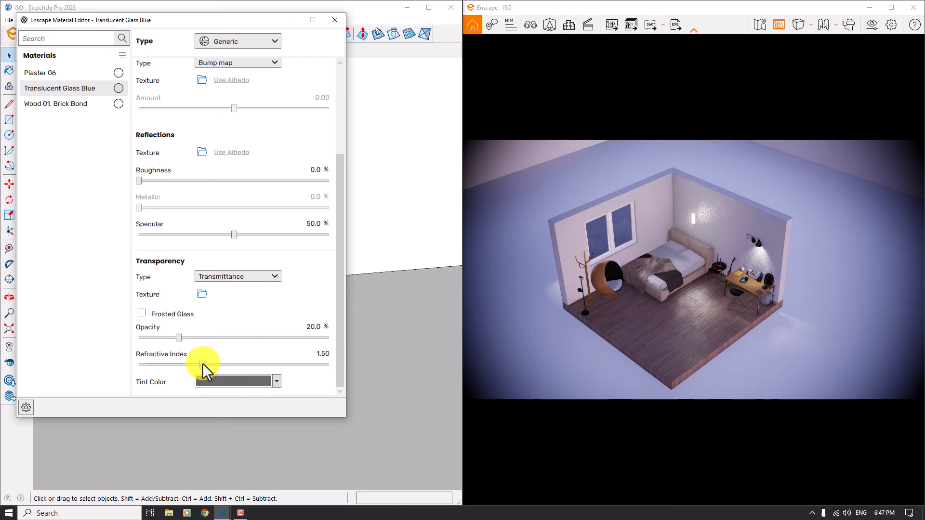
drag(202, 363, 22, 362)
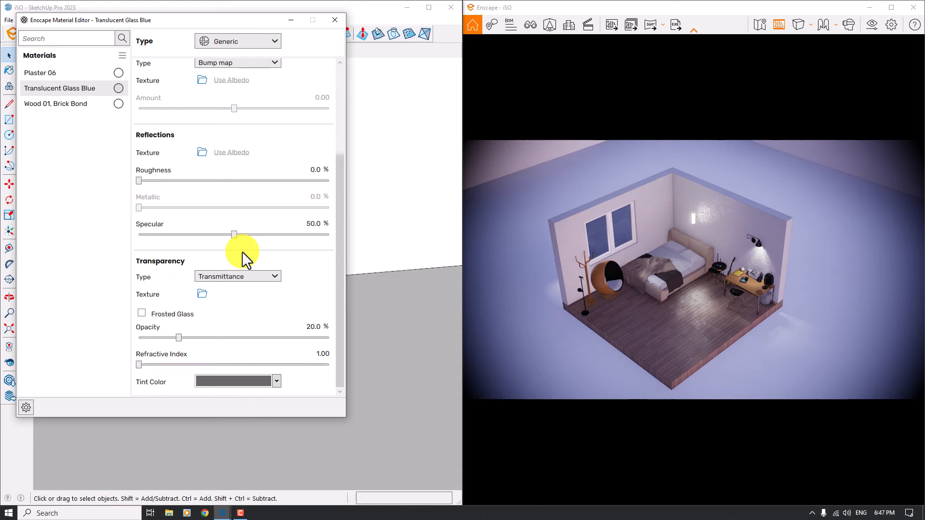
click(334, 20)
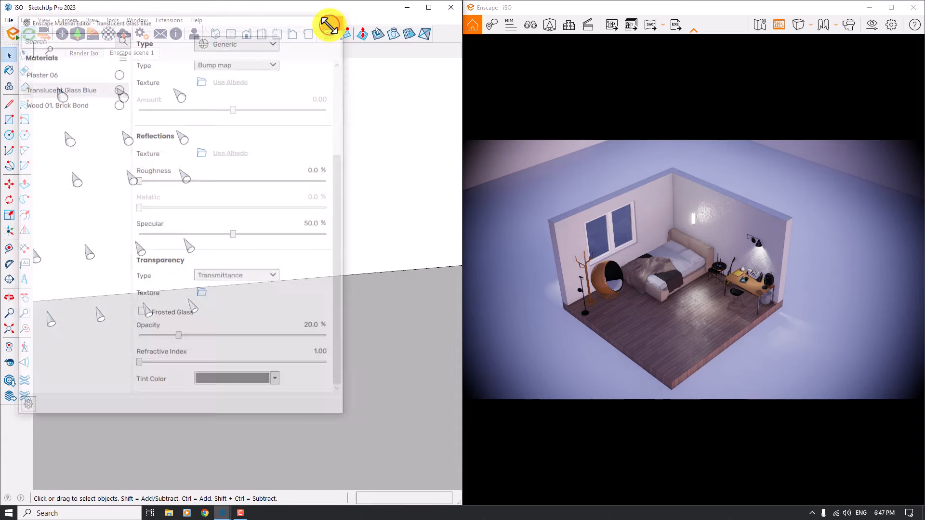
Step: Maximize the Enscape window and set the visual preset's bloom effect to 1%
click(891, 8)
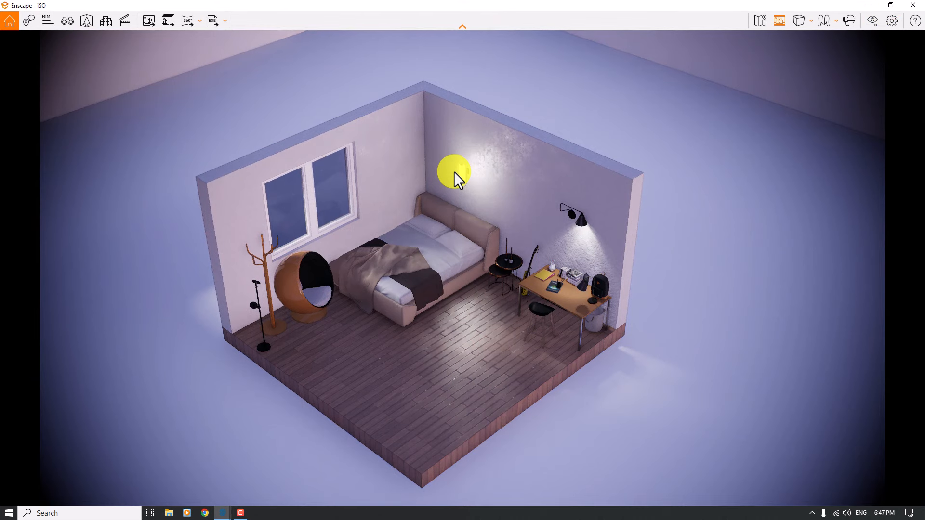
click(867, 28)
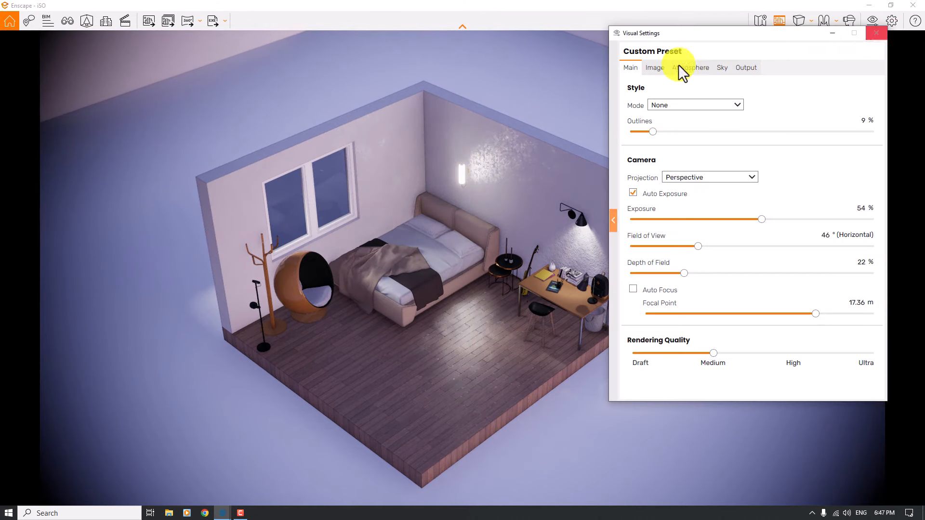
click(653, 69)
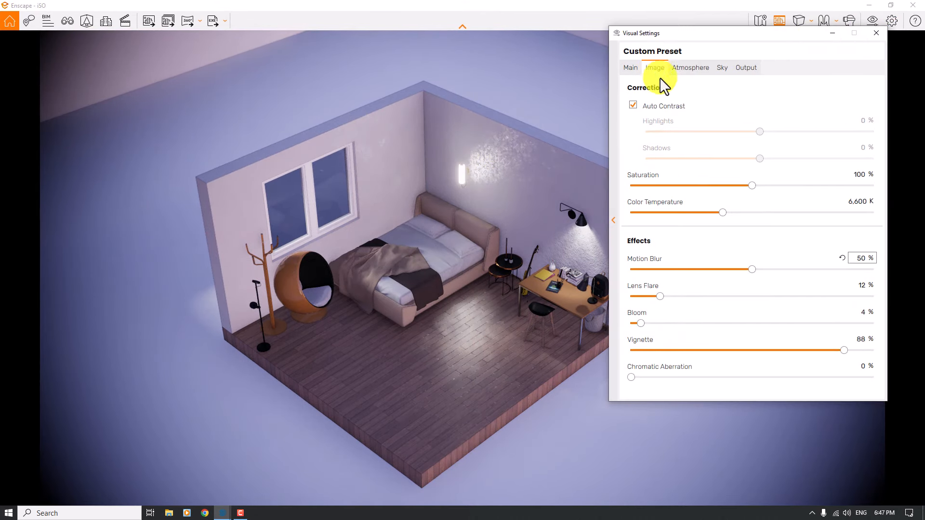
click(861, 312)
text(1)
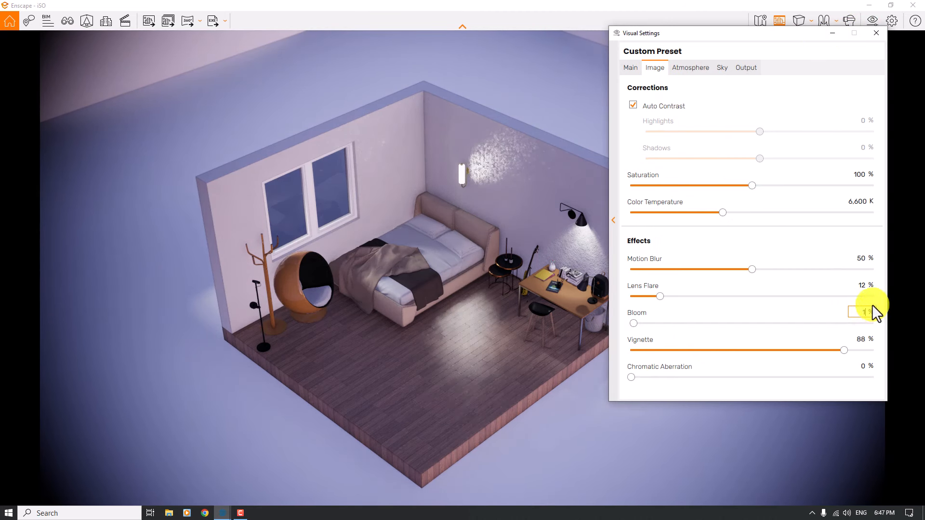
click(861, 258)
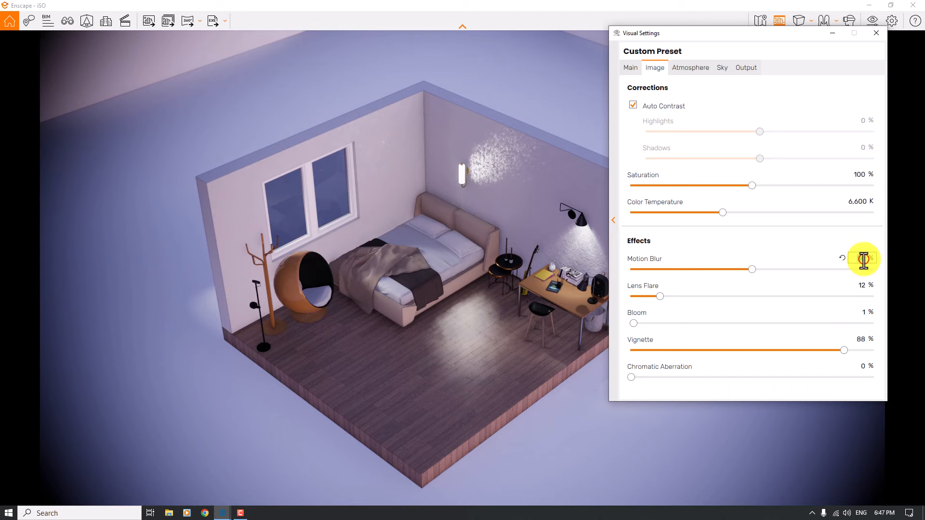
Step: Try the High rendering quality on the night view and return it to Medium
click(632, 68)
drag(713, 354, 780, 354)
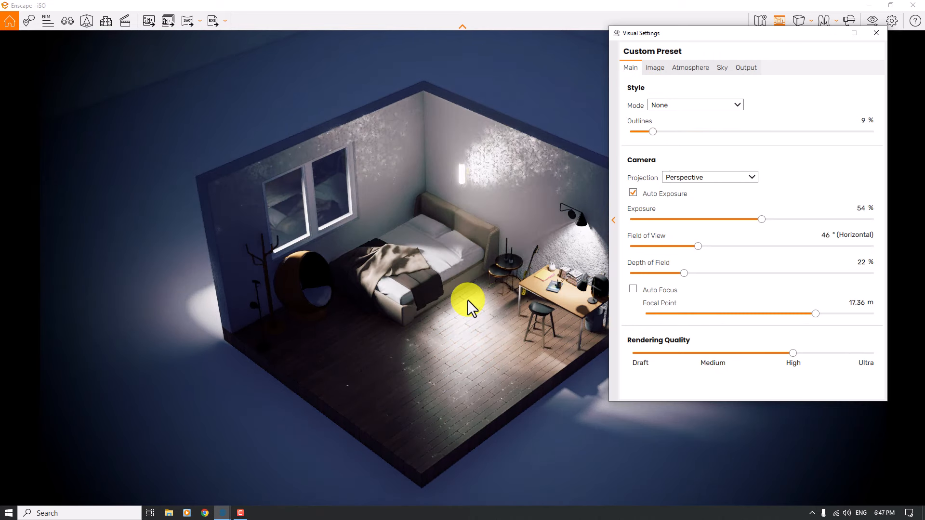
drag(784, 351, 704, 362)
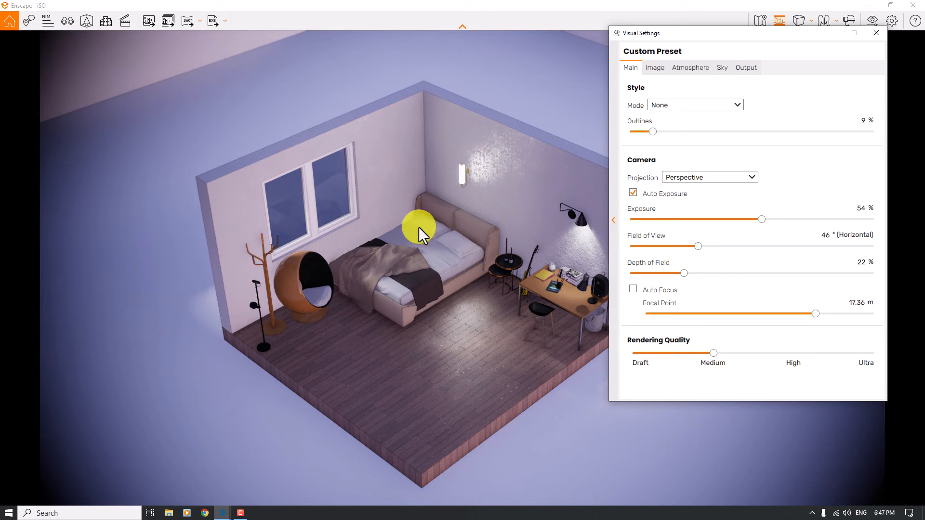
Step: Set the output resolution to Custom at 1080 × 1080
click(742, 66)
click(719, 102)
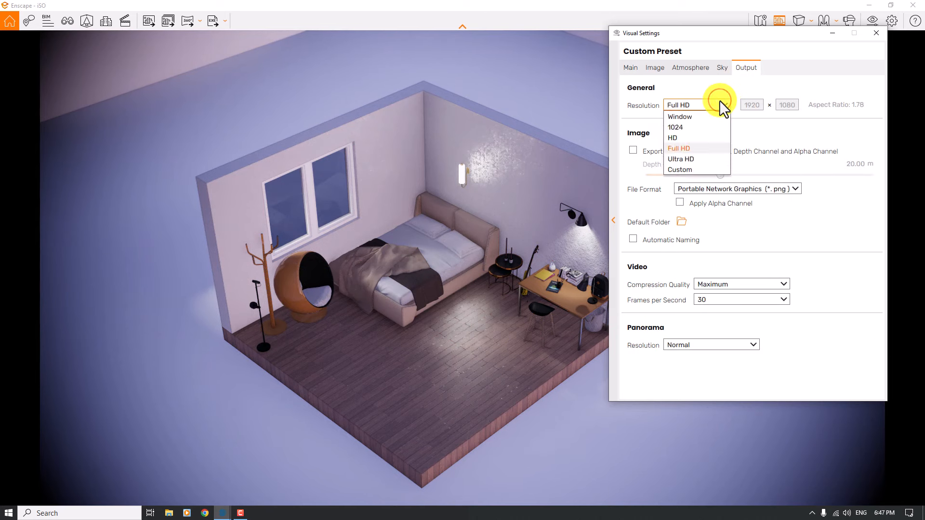
click(687, 168)
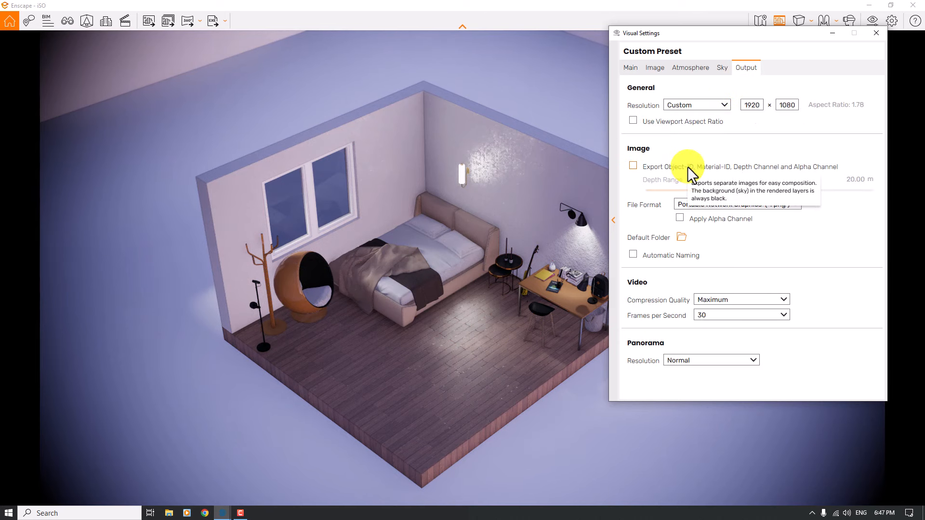
drag(741, 105, 762, 107)
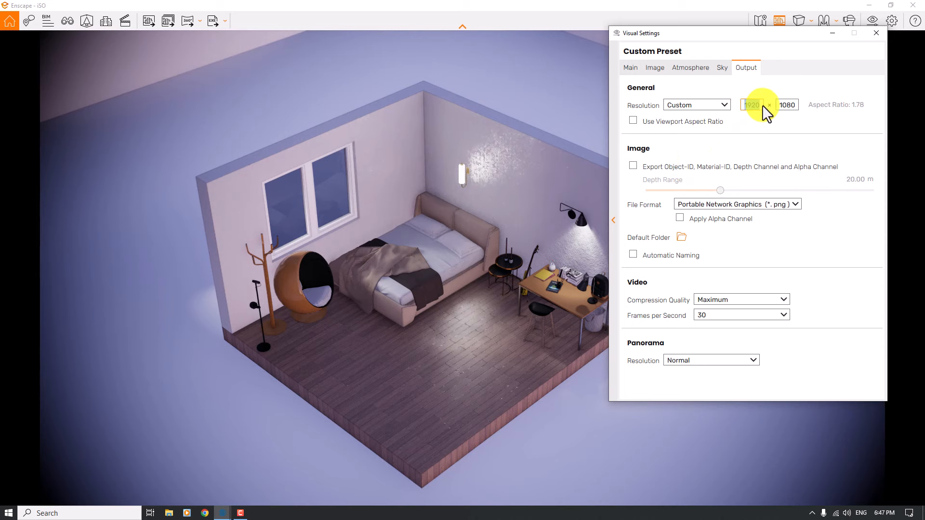
text(1080)
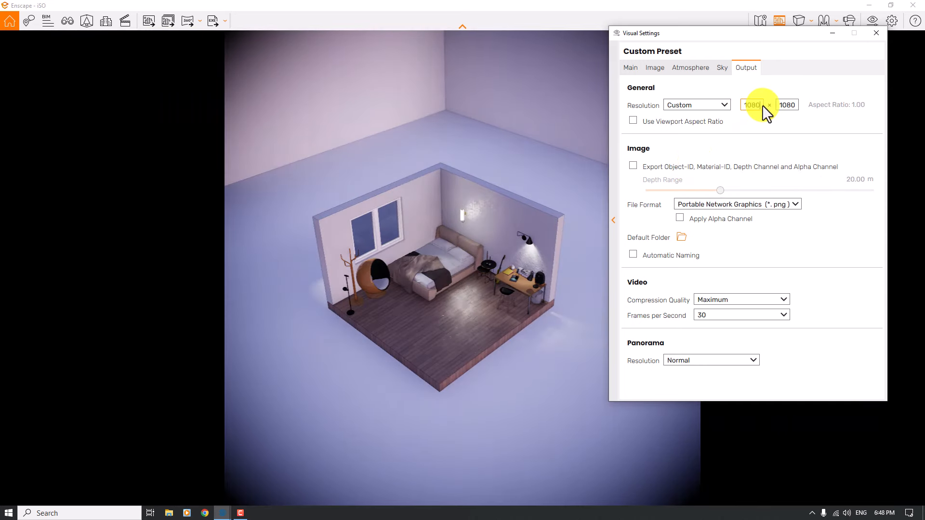
Step: Set the camera's field of view to 30°, reframe the room slightly and close the visual settings
click(630, 67)
drag(696, 247, 670, 248)
drag(462, 236, 470, 235)
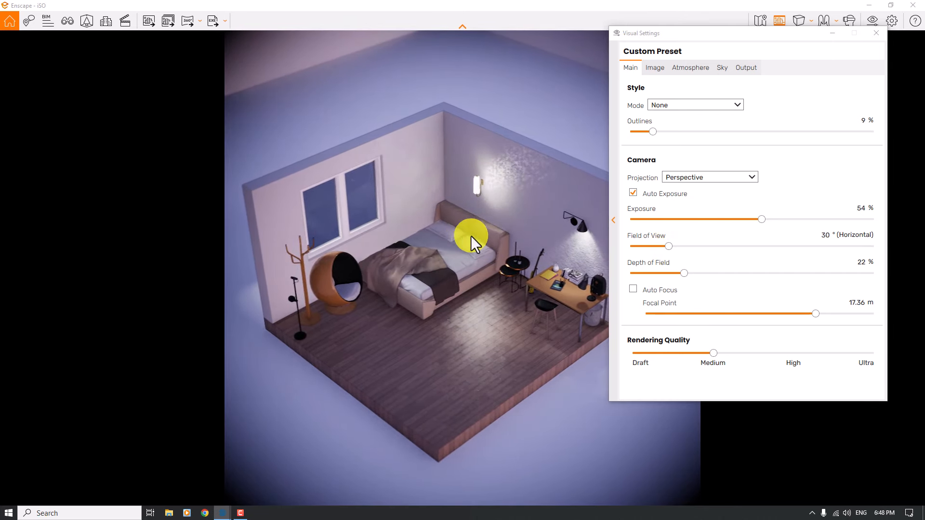
click(828, 235)
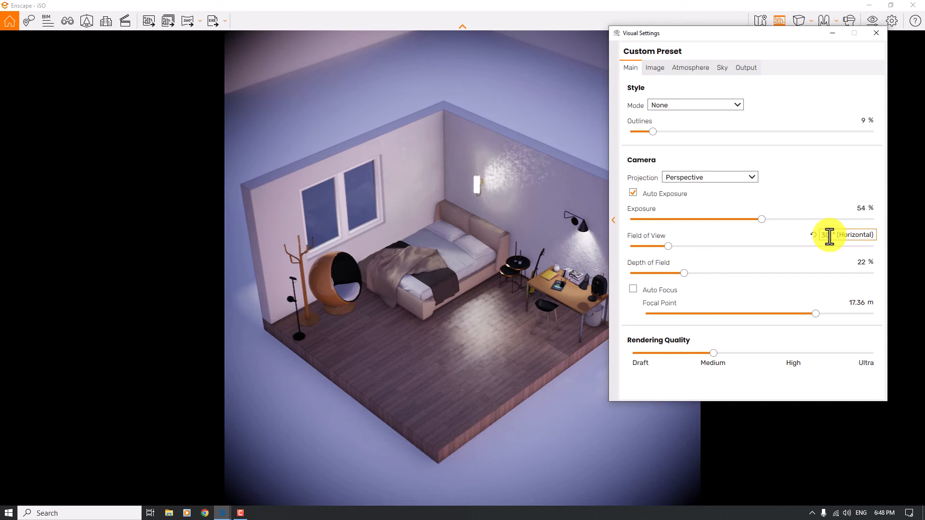
click(876, 33)
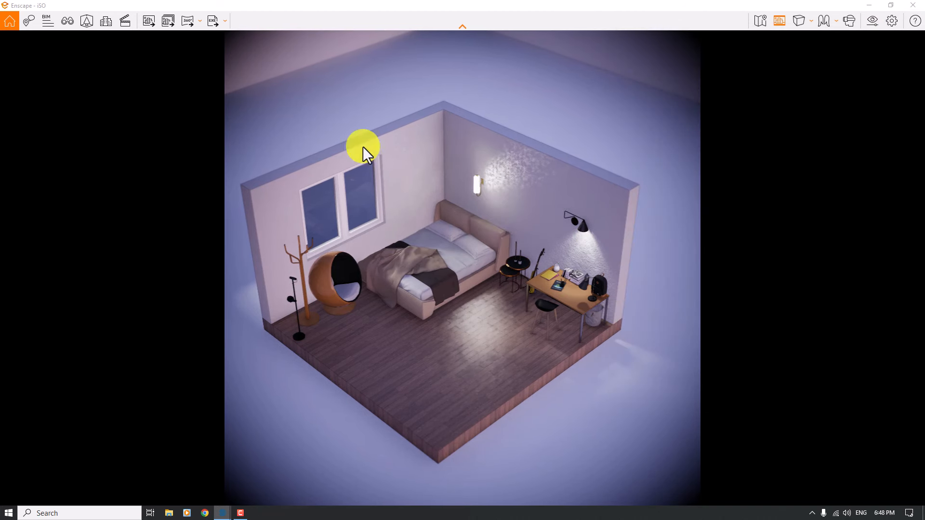
Step: Render the night view as a PNG screenshot saved to the Desktop under the suggested name and open the saved image
click(154, 20)
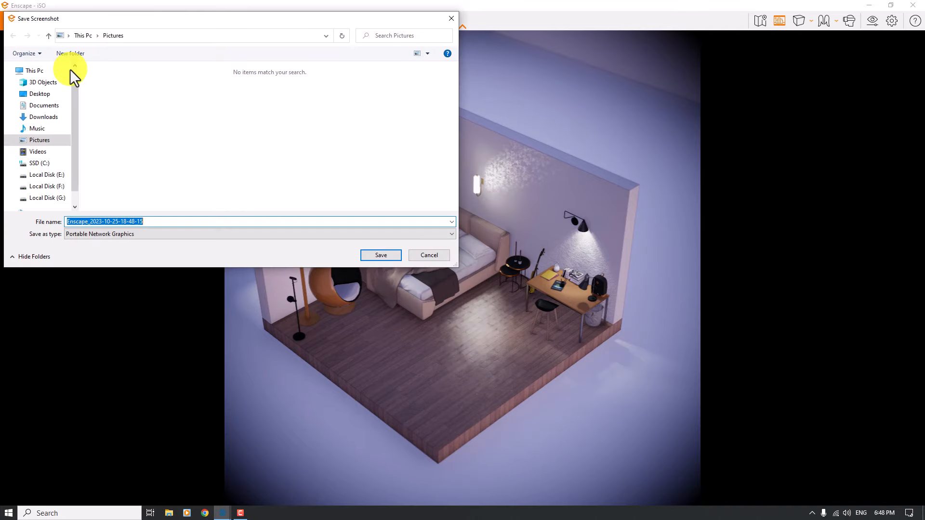
click(34, 93)
click(379, 256)
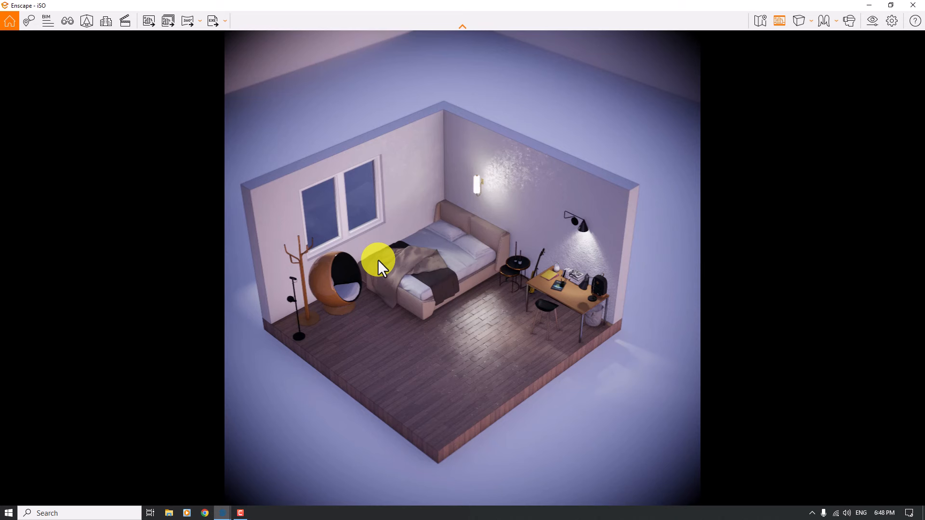
click(922, 513)
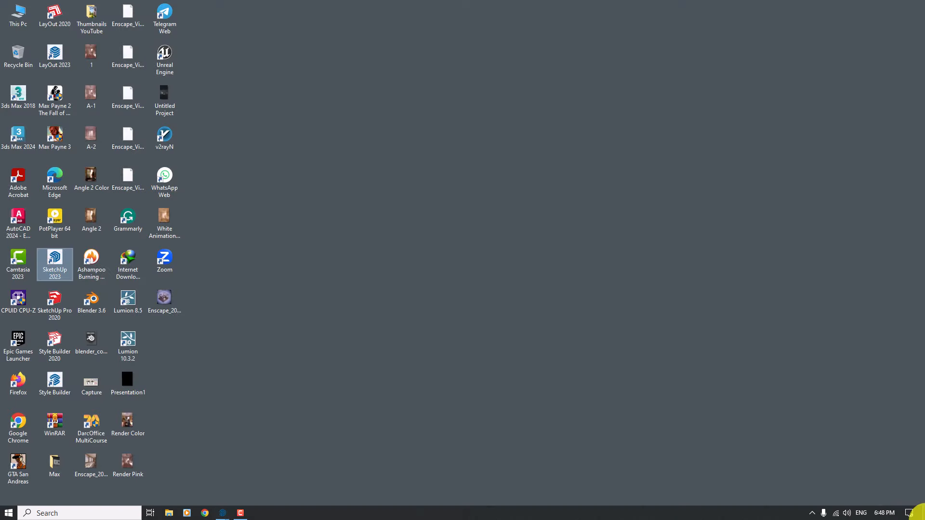
double_click(157, 298)
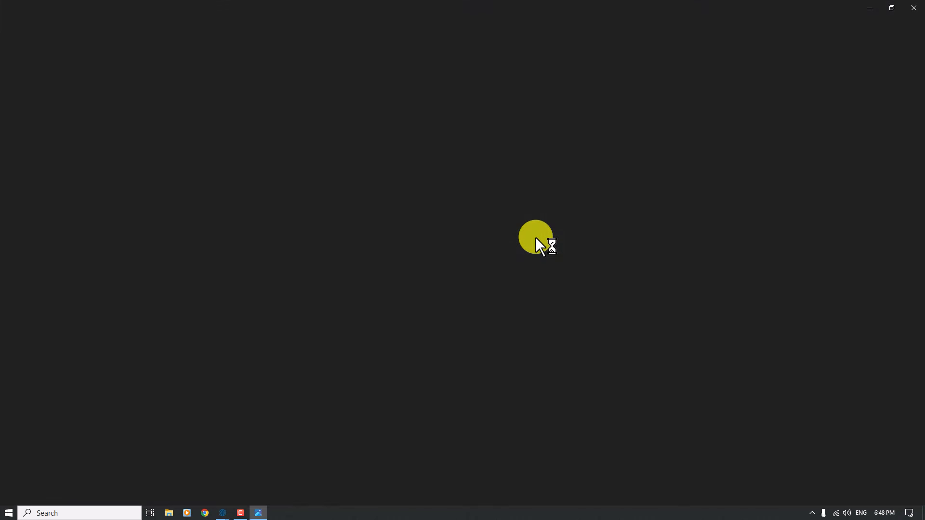